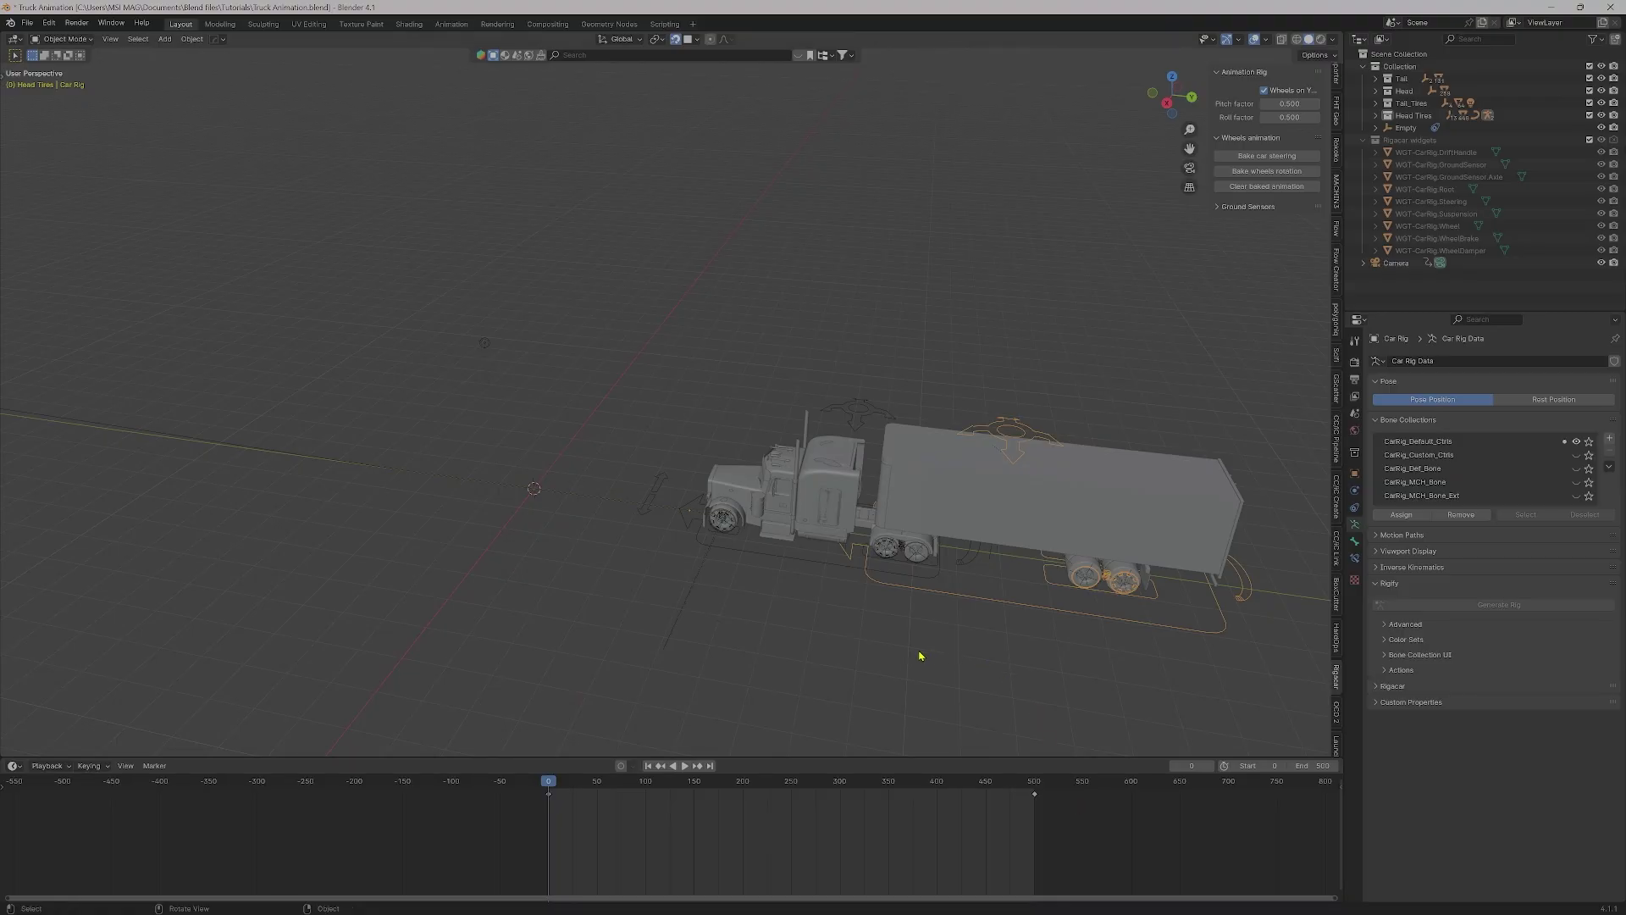
# Select the NurbsPath curve and turn on its direction Normals in the curve overlays
pyautogui.moveTo(915, 654); pyautogui.dragTo(809, 660, button='middle')
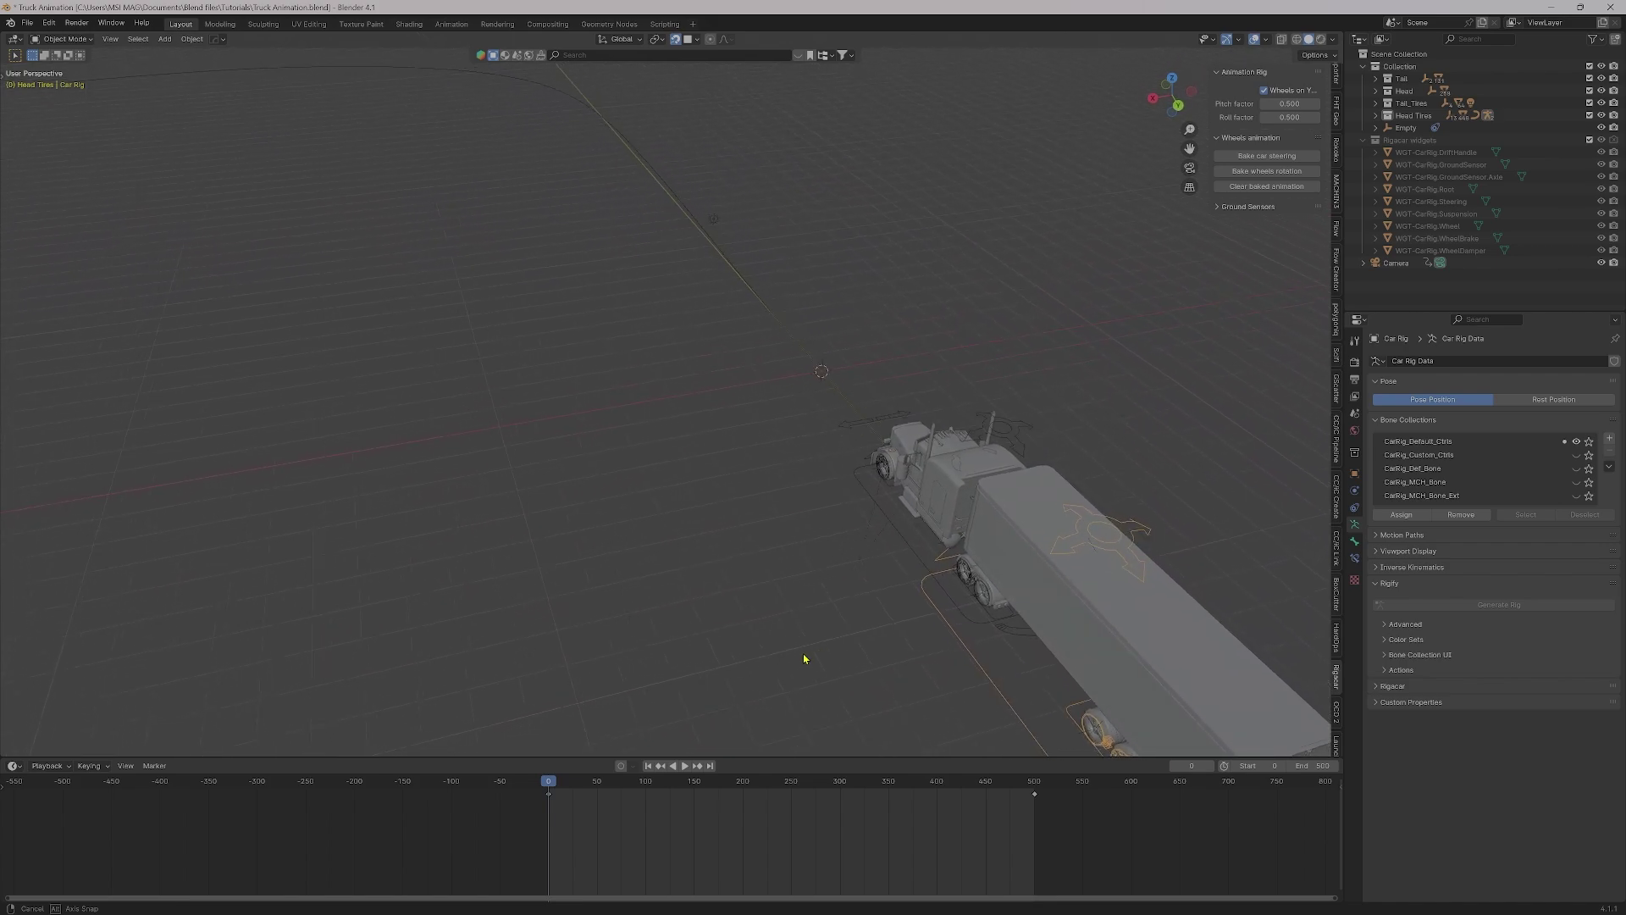
pyautogui.click(805, 396)
pyautogui.moveTo(821, 420)
pyautogui.mouseDown(button='middle')
pyautogui.moveTo(714, 415)
pyautogui.moveTo(797, 590)
pyautogui.mouseUp(button='middle')
pyautogui.click(779, 385)
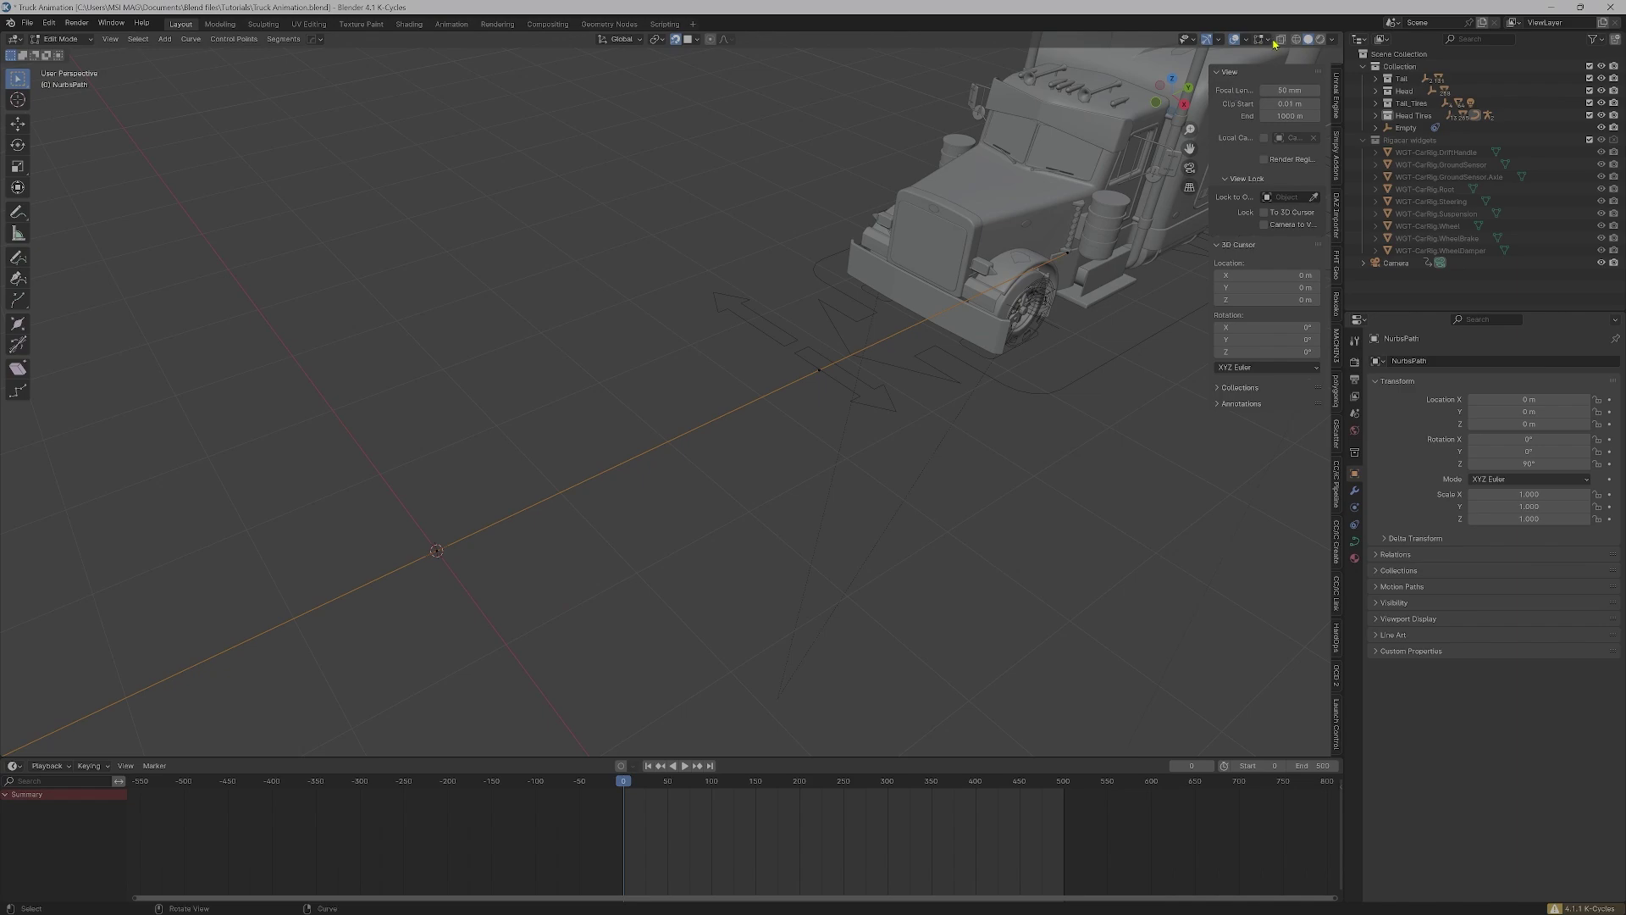
pyautogui.click(1275, 41)
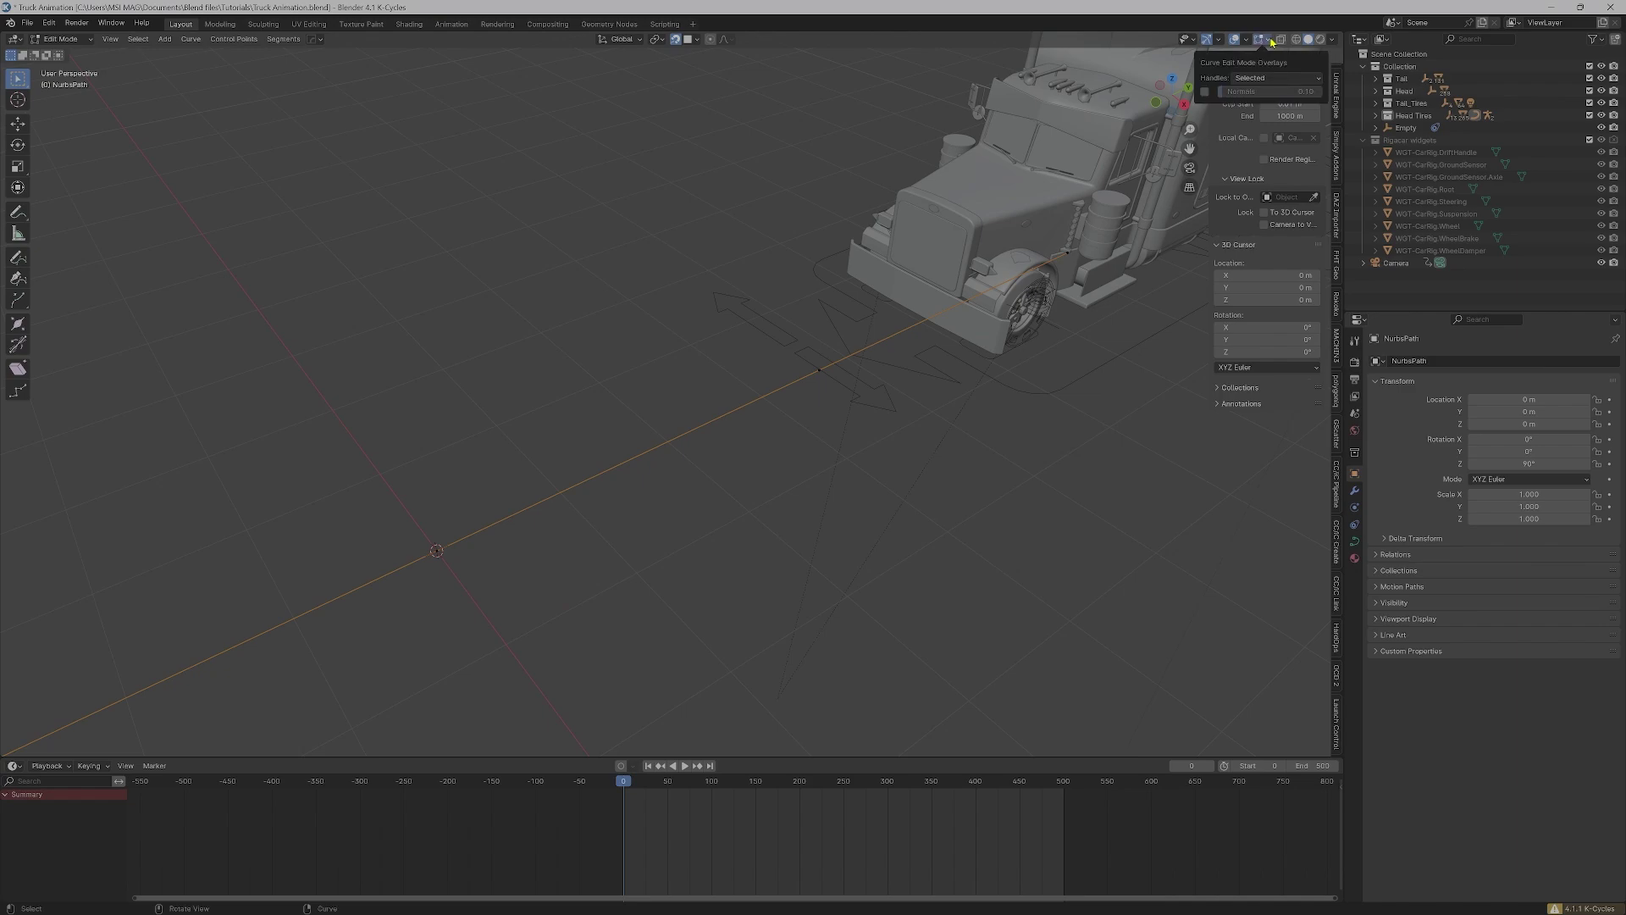
pyautogui.click(1207, 92)
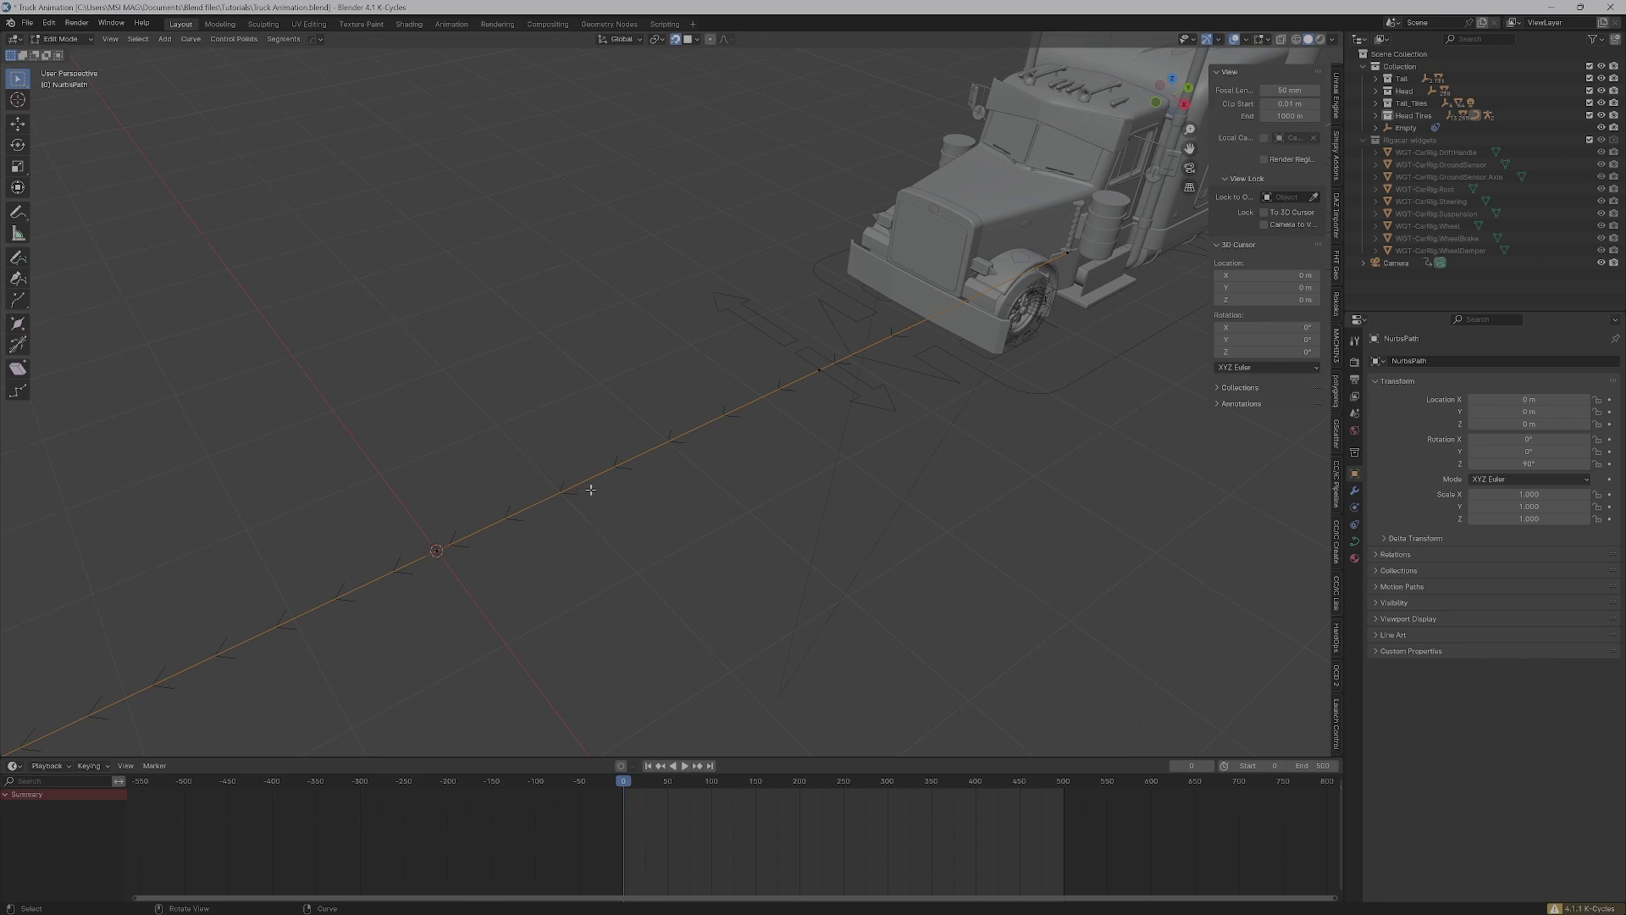
# Select all path points, switch the curve's direction, then switch it back
pyautogui.rightClick(683, 419)
pyautogui.press('a')
pyautogui.rightClick(666, 432)
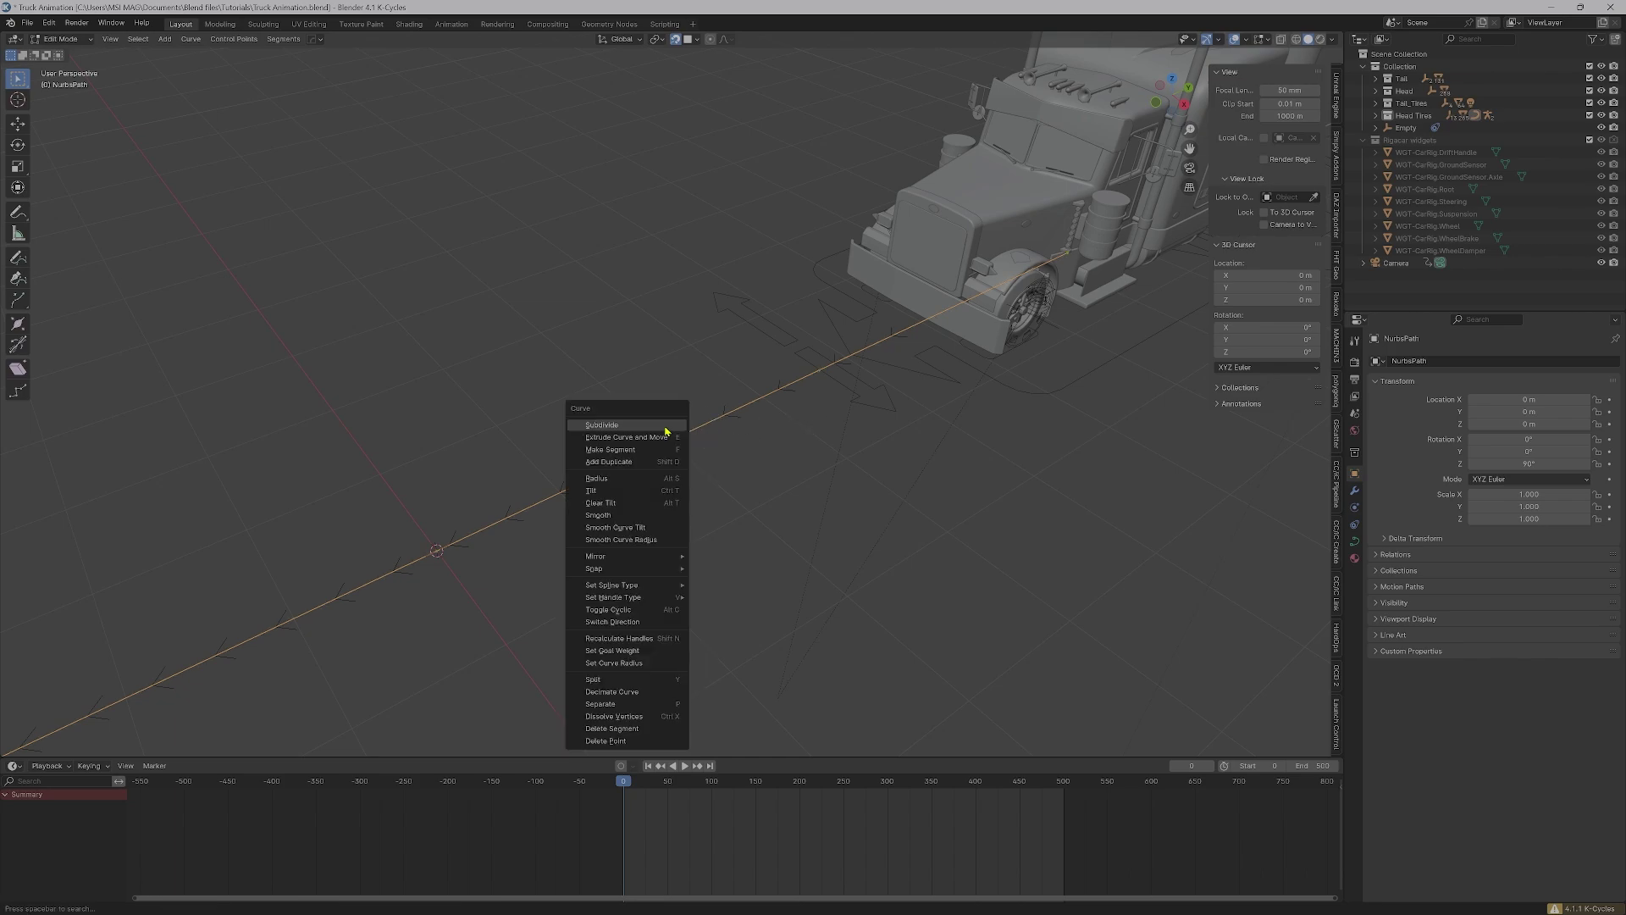
pyautogui.click(626, 624)
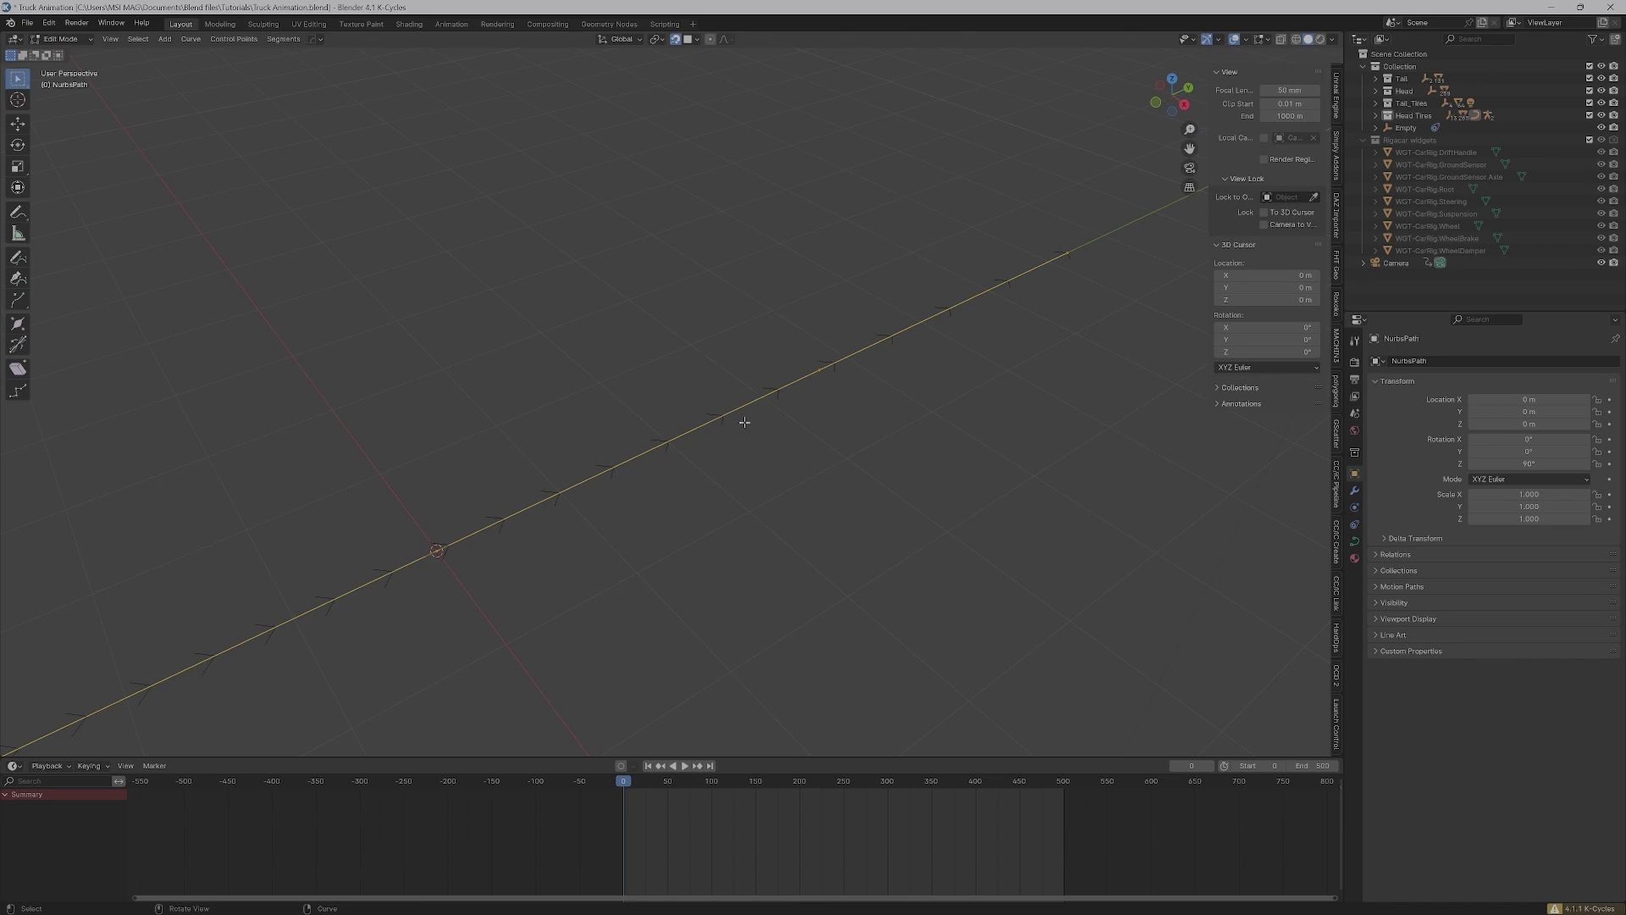
pyautogui.rightClick(702, 452)
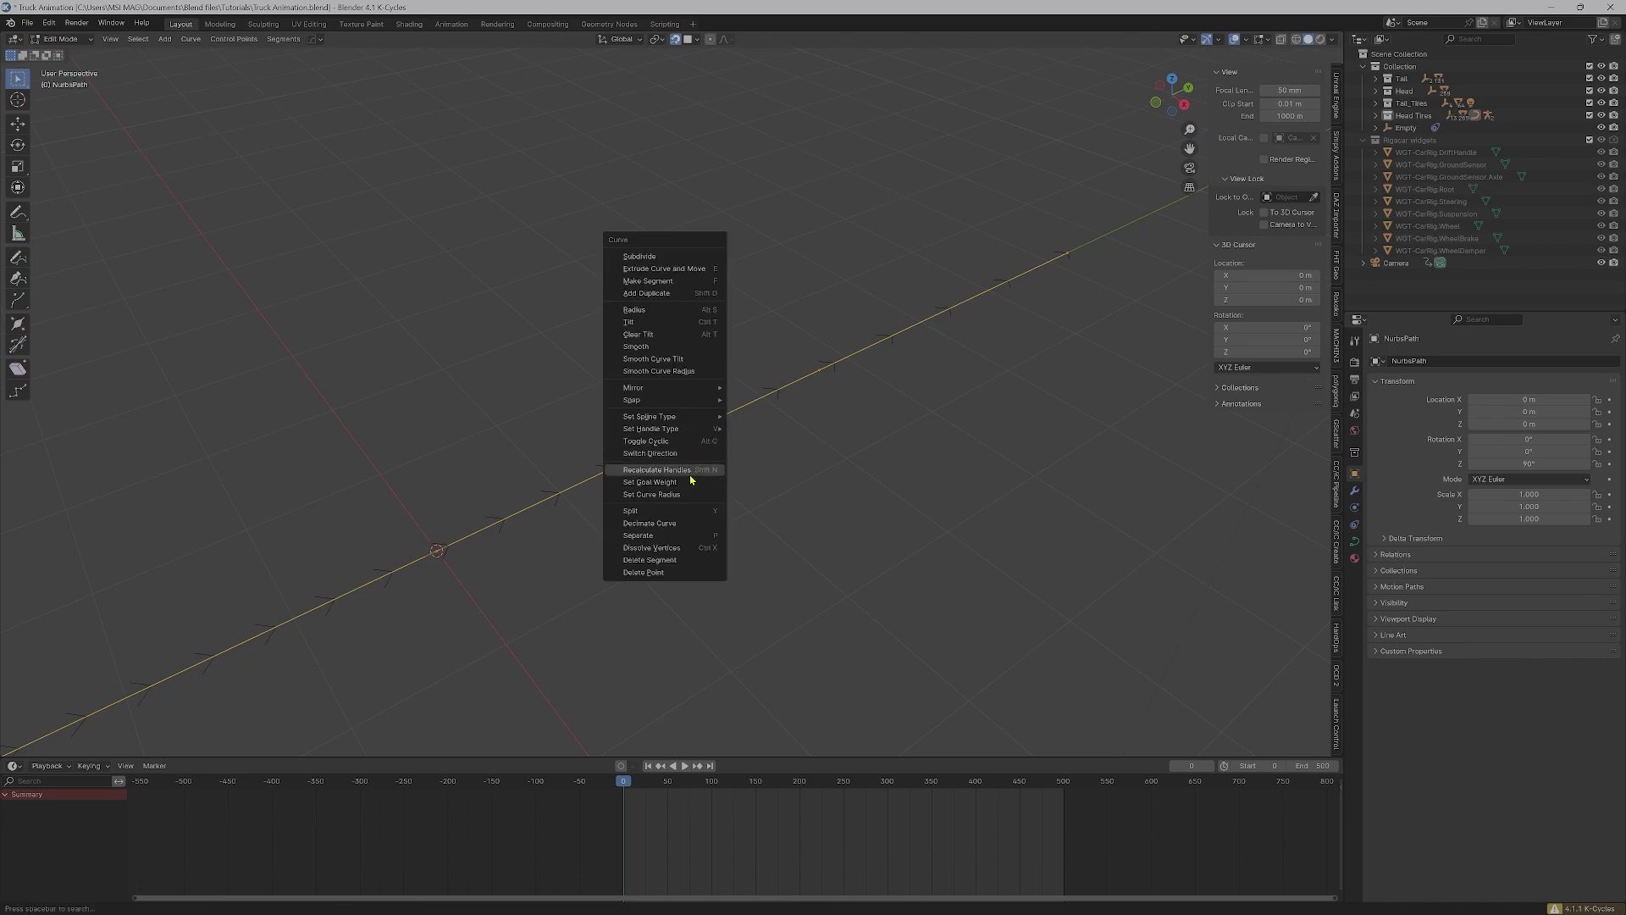
pyautogui.click(673, 452)
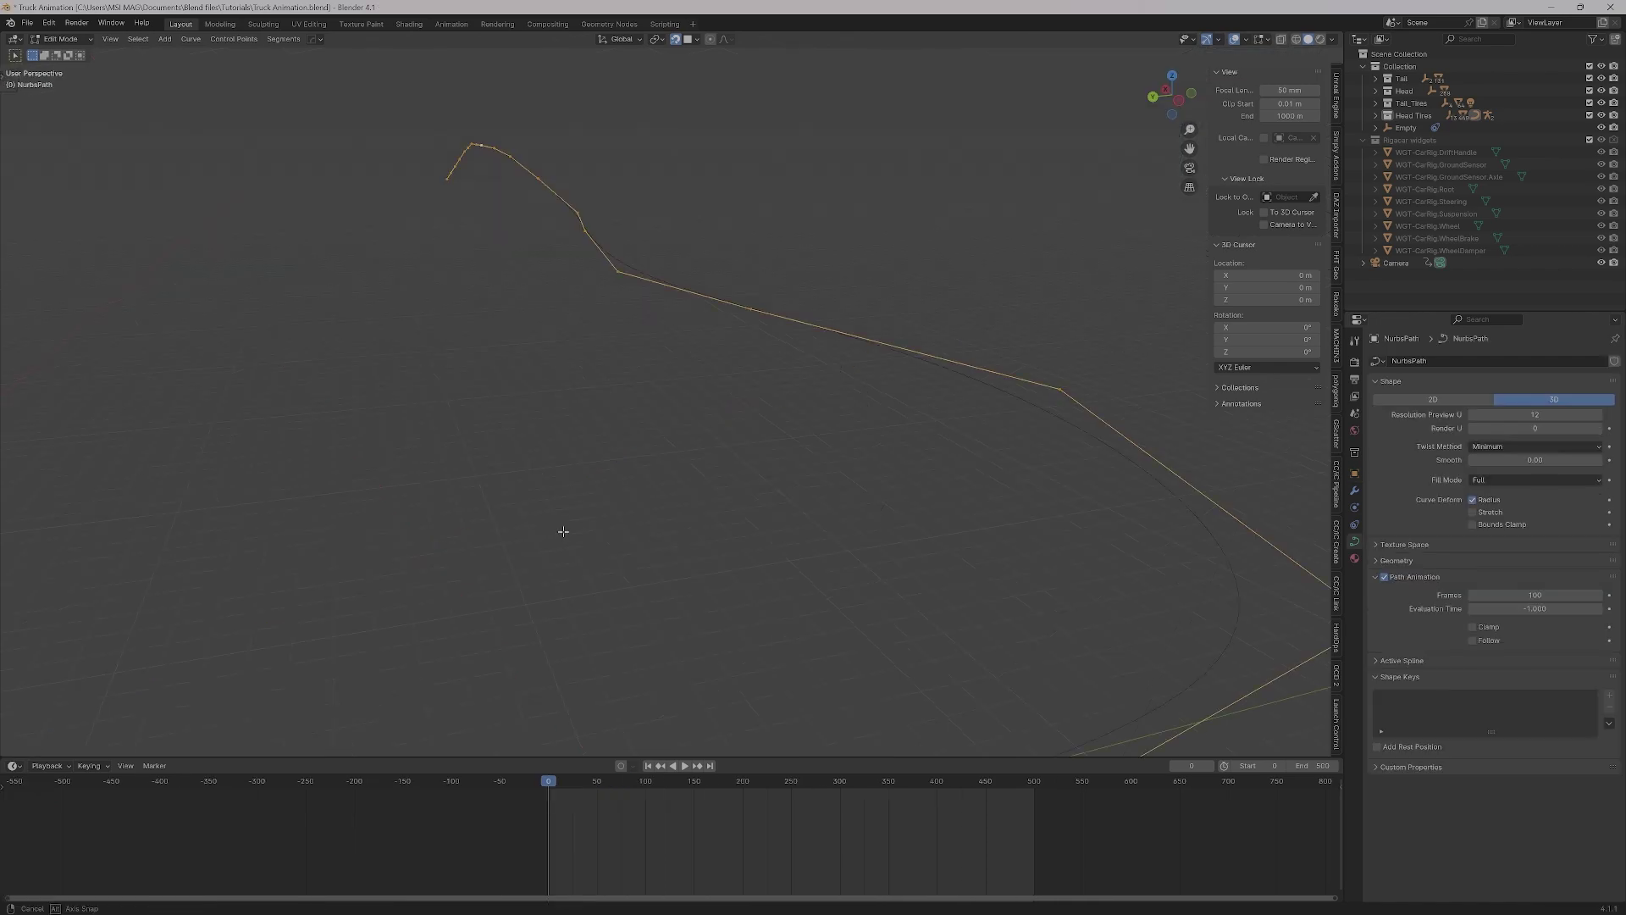
# Orbit to a side-on view and try the path's Evaluation Time, leaving it at -1.000
pyautogui.moveTo(559, 534)
pyautogui.mouseDown(button='middle')
pyautogui.moveTo(840, 576)
pyautogui.moveTo(623, 521)
pyautogui.mouseUp(button='middle')
pyautogui.scroll(3, 941, 496)
pyautogui.moveTo(442, 519); pyautogui.dragTo(768, 519, button='middle')
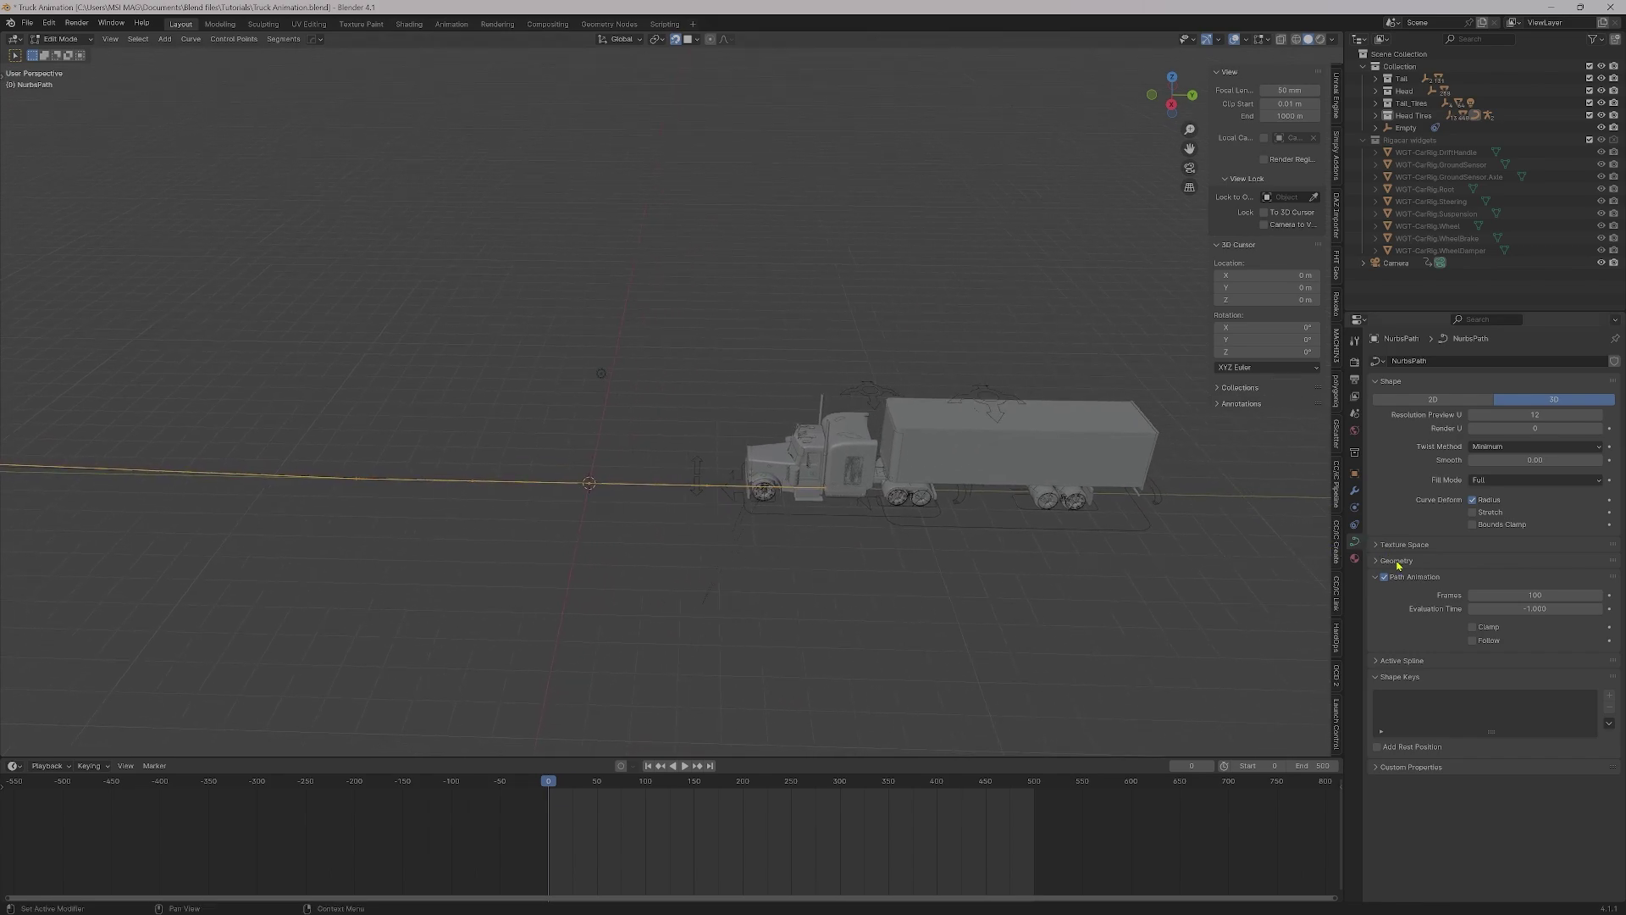
pyautogui.moveTo(1525, 609); pyautogui.dragTo(1532, 609)
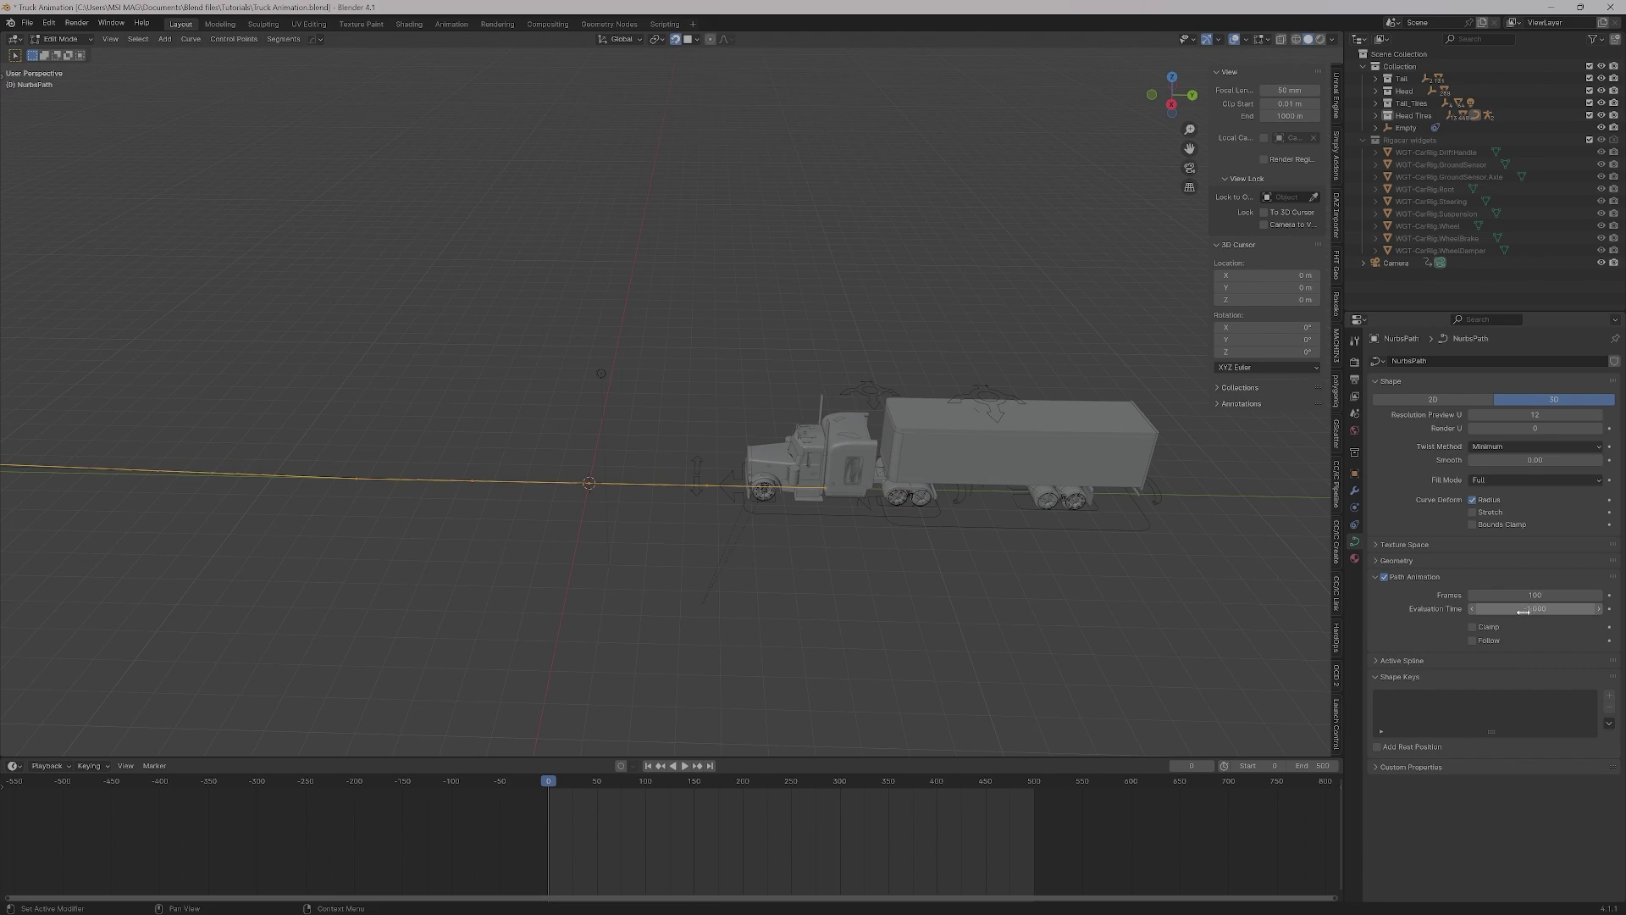
pyautogui.moveTo(1527, 612); pyautogui.dragTo(1539, 610)
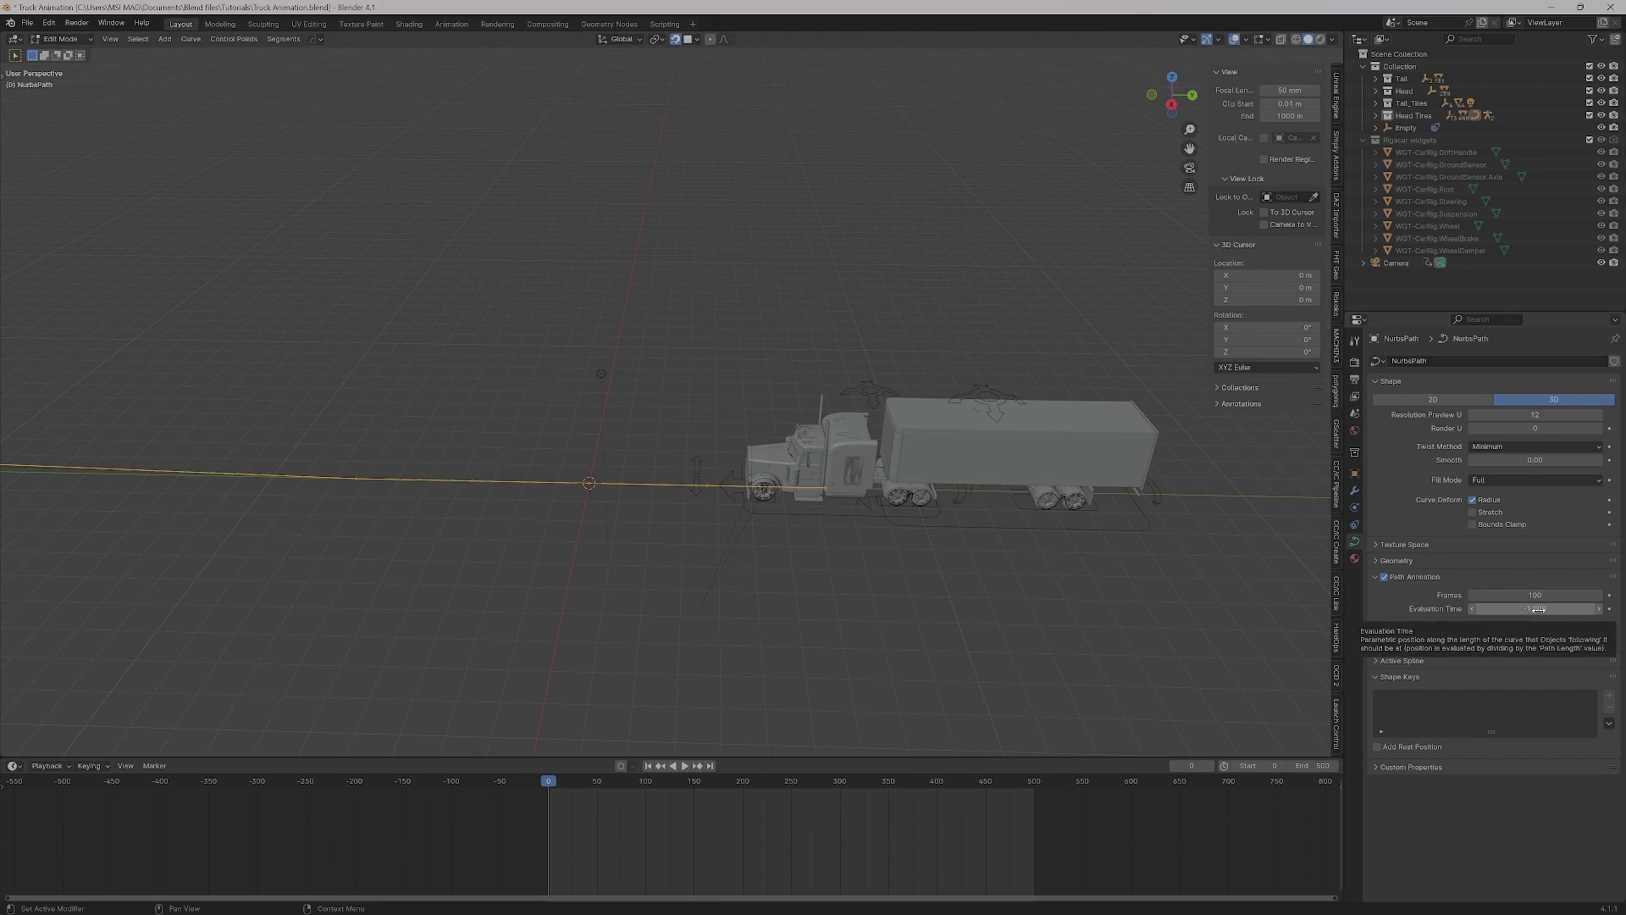
# Return to Object Mode, select the Car Rig and enter Pose Mode
pyautogui.press('Tab')
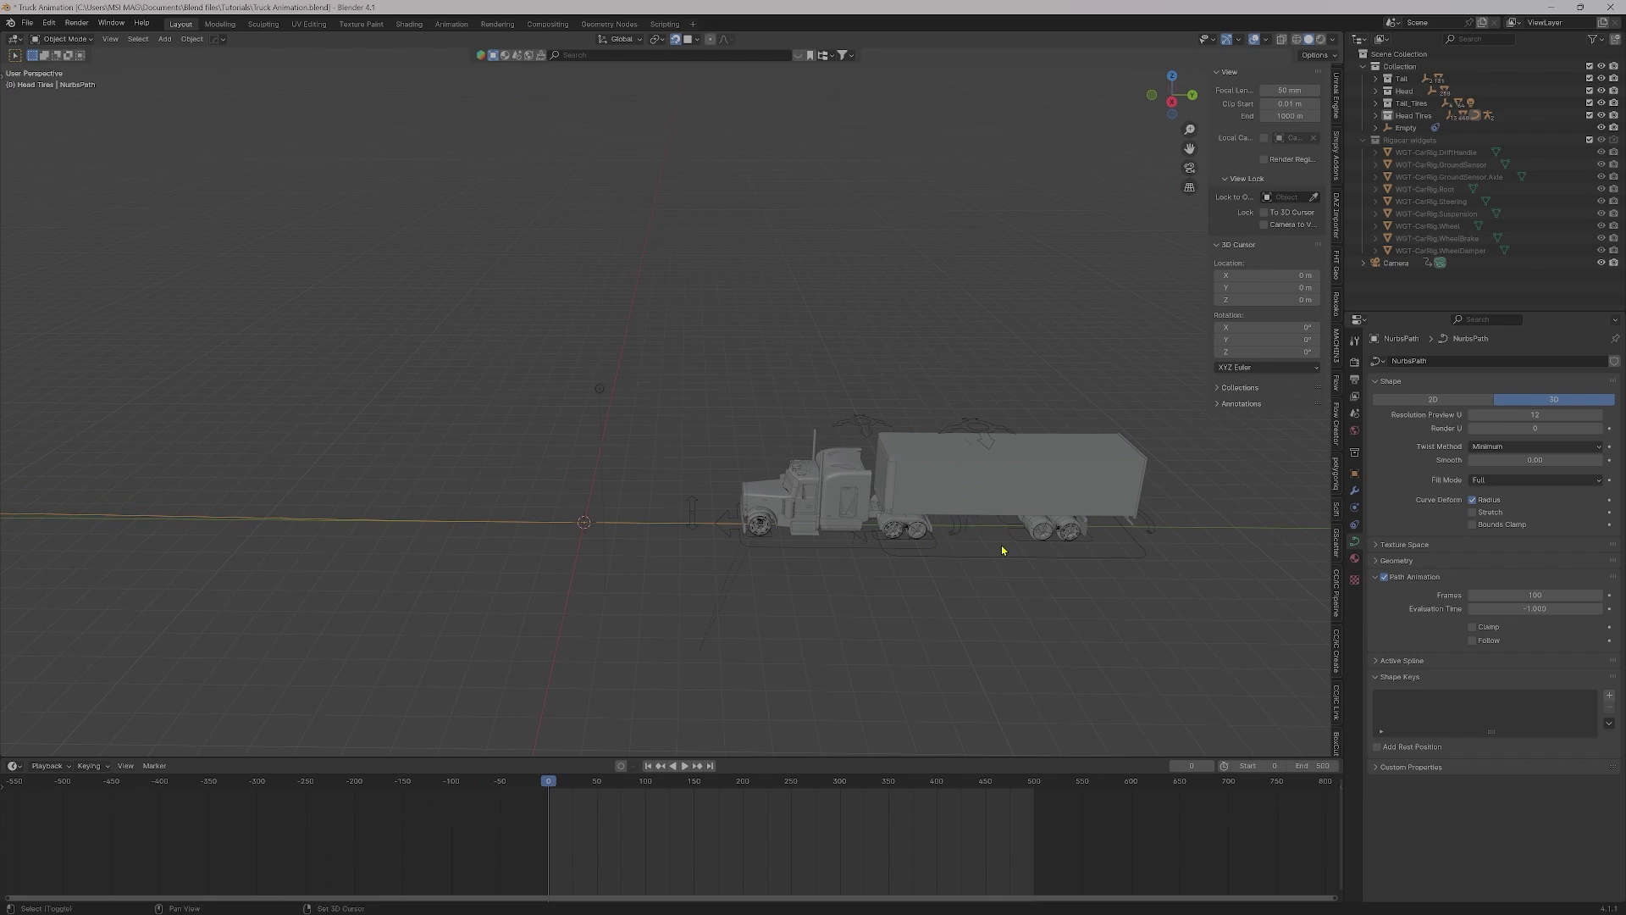
pyautogui.keyDown('shift'); pyautogui.moveTo(991, 522); pyautogui.dragTo(934, 555, button='middle'); pyautogui.keyUp('shift')
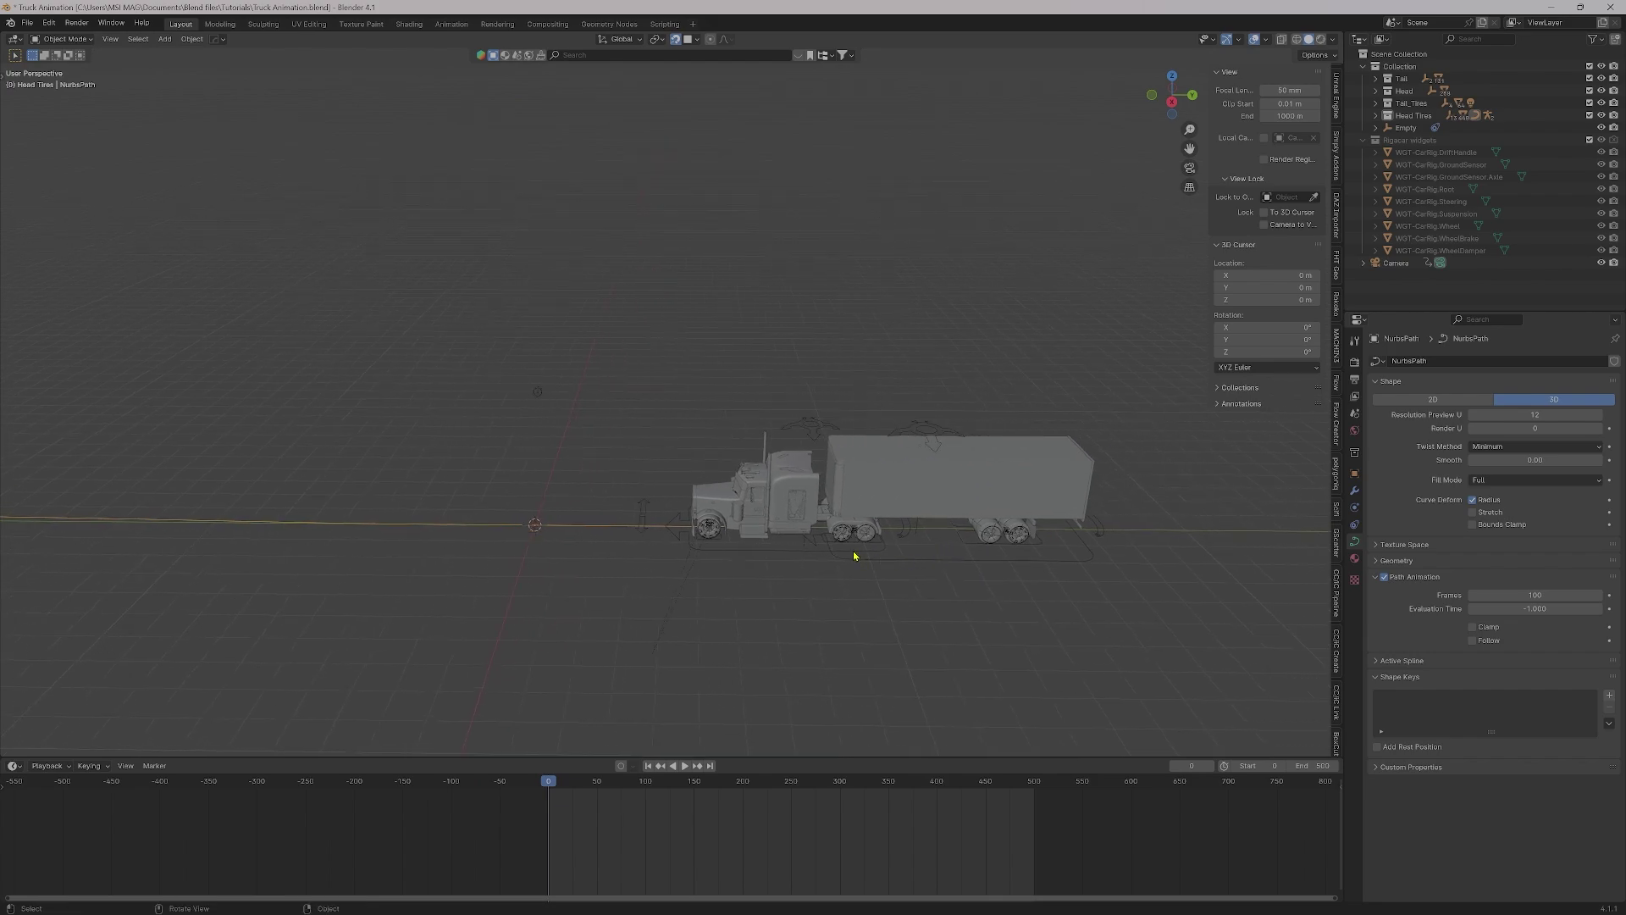
pyautogui.click(782, 552)
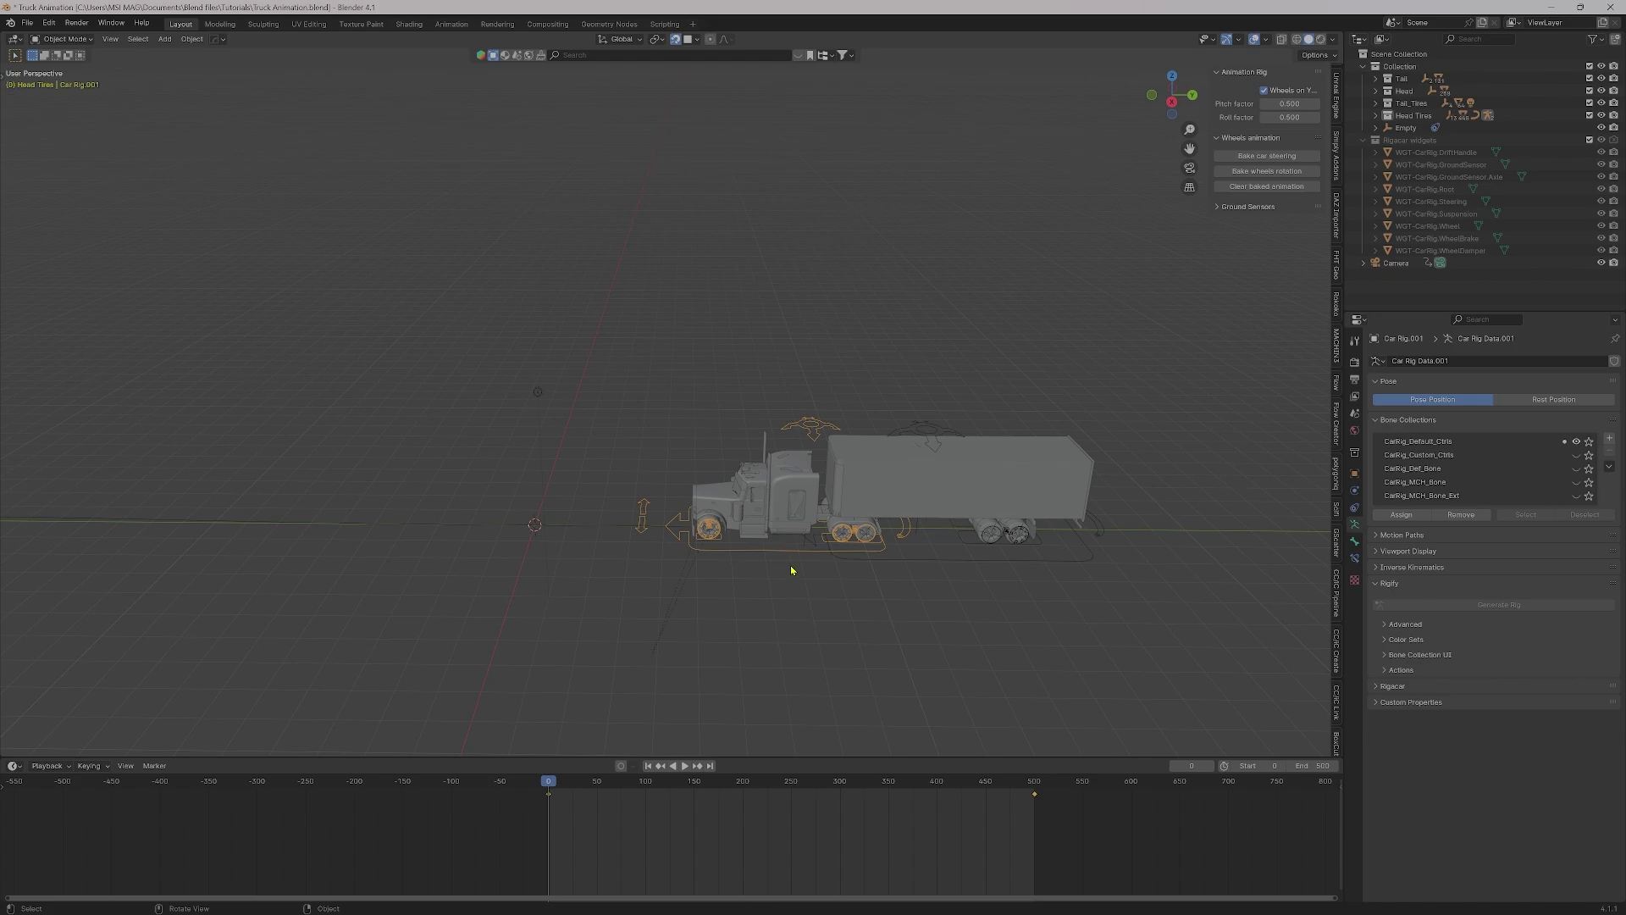
pyautogui.hotkey('ctrl', 'Tab')
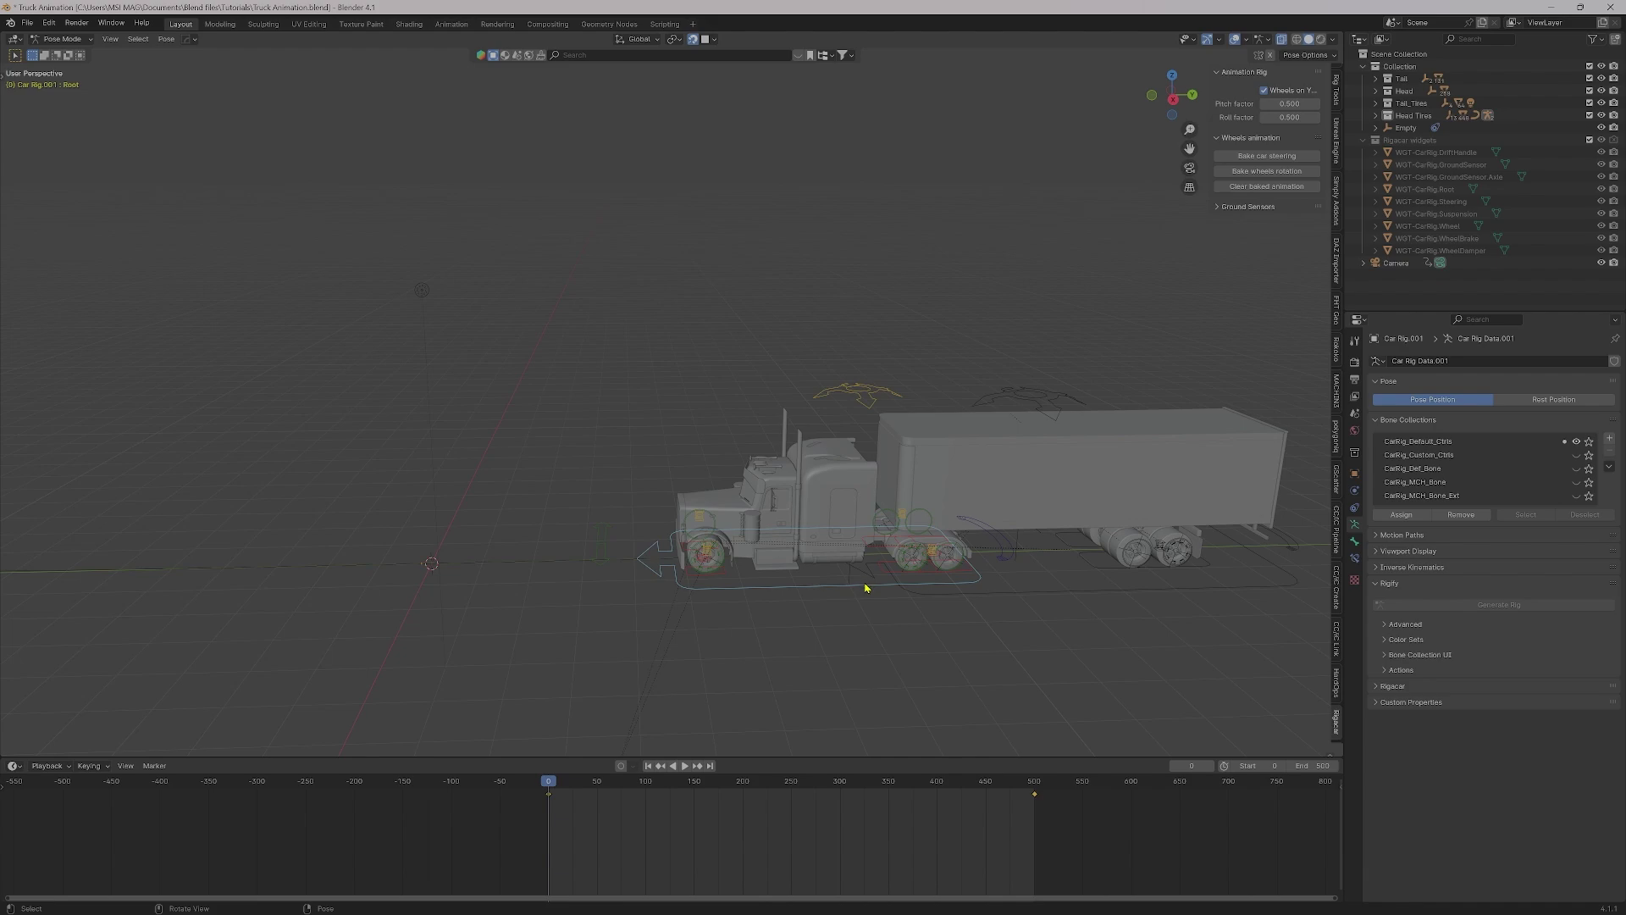
# View the root bone's Follow Path constraint, opening and closing the Add Bone Constraint list
pyautogui.click(1354, 562)
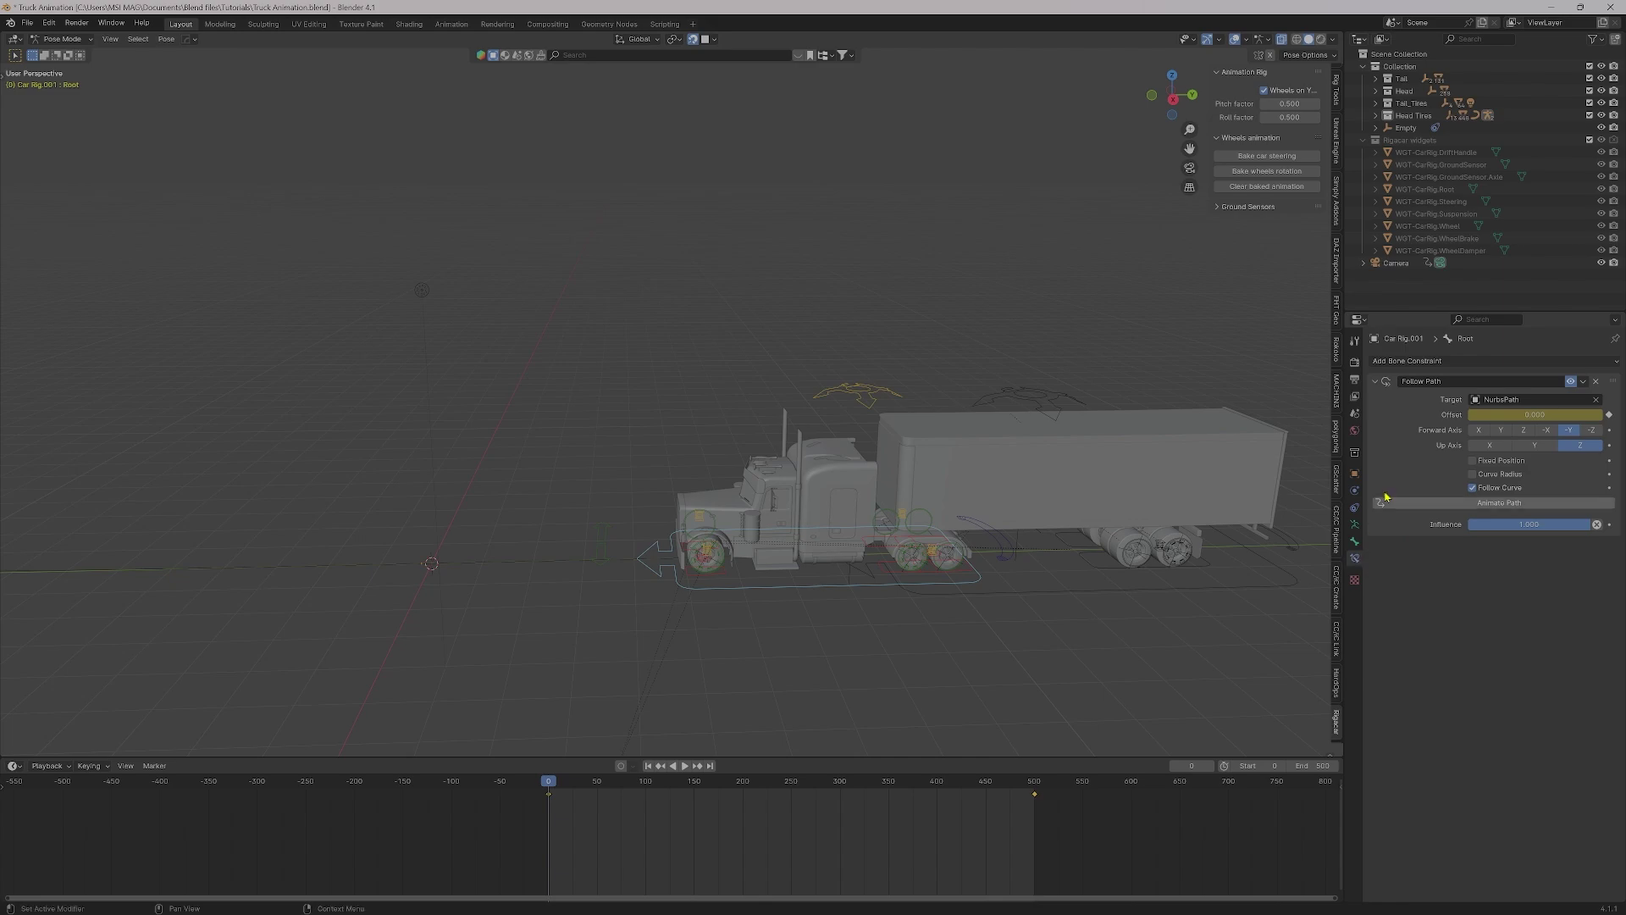
pyautogui.click(1433, 363)
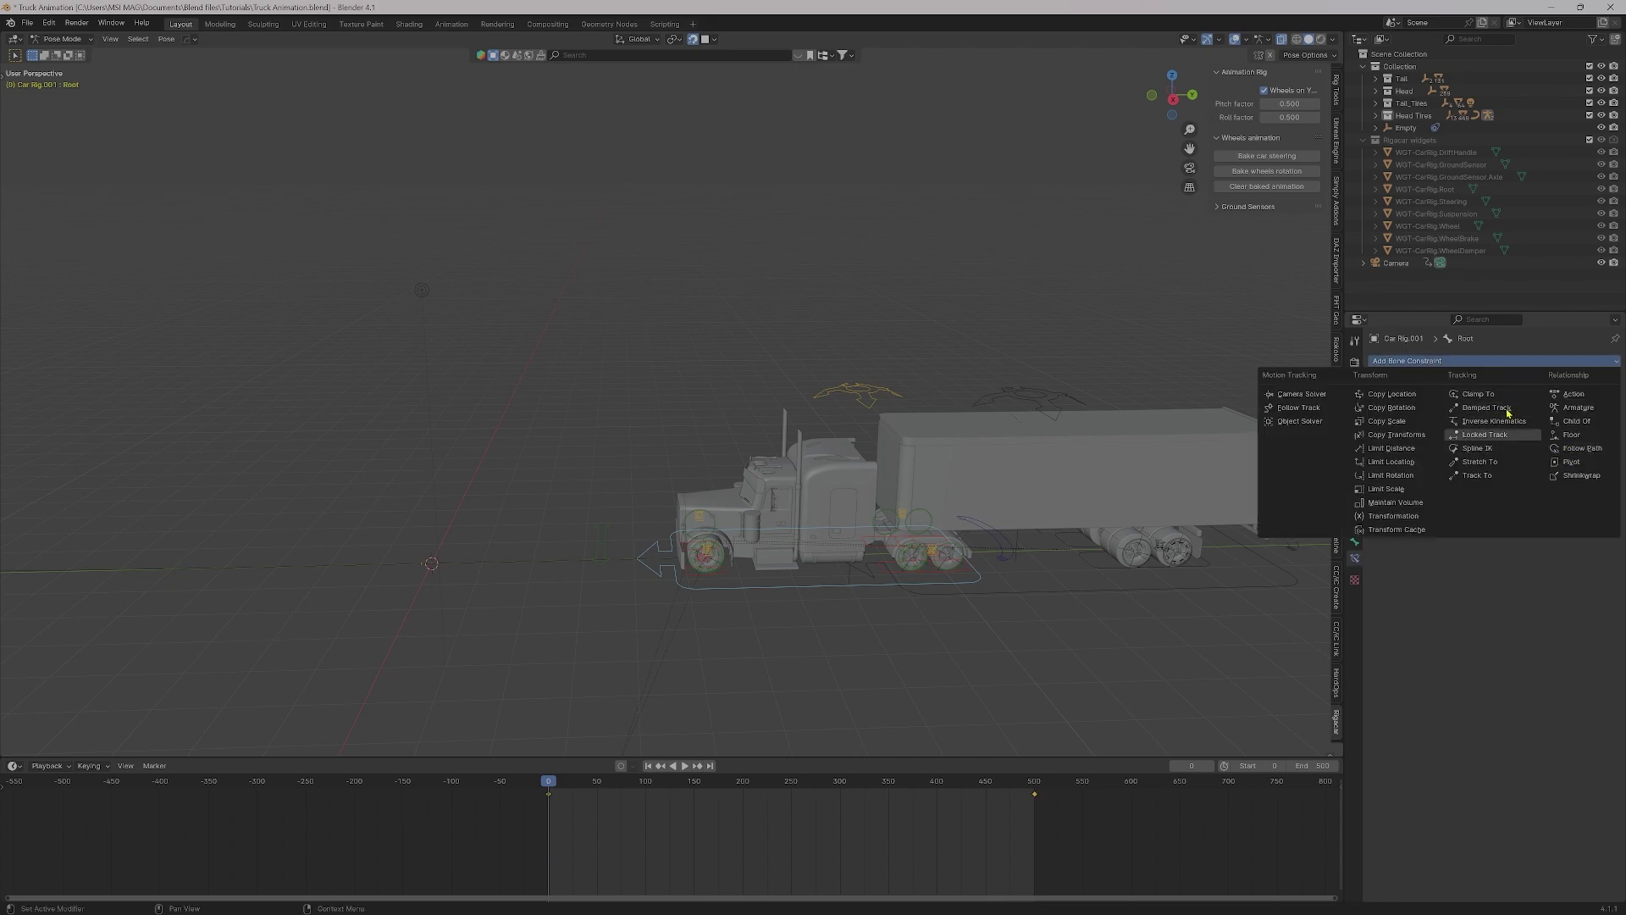
pyautogui.click(1566, 449)
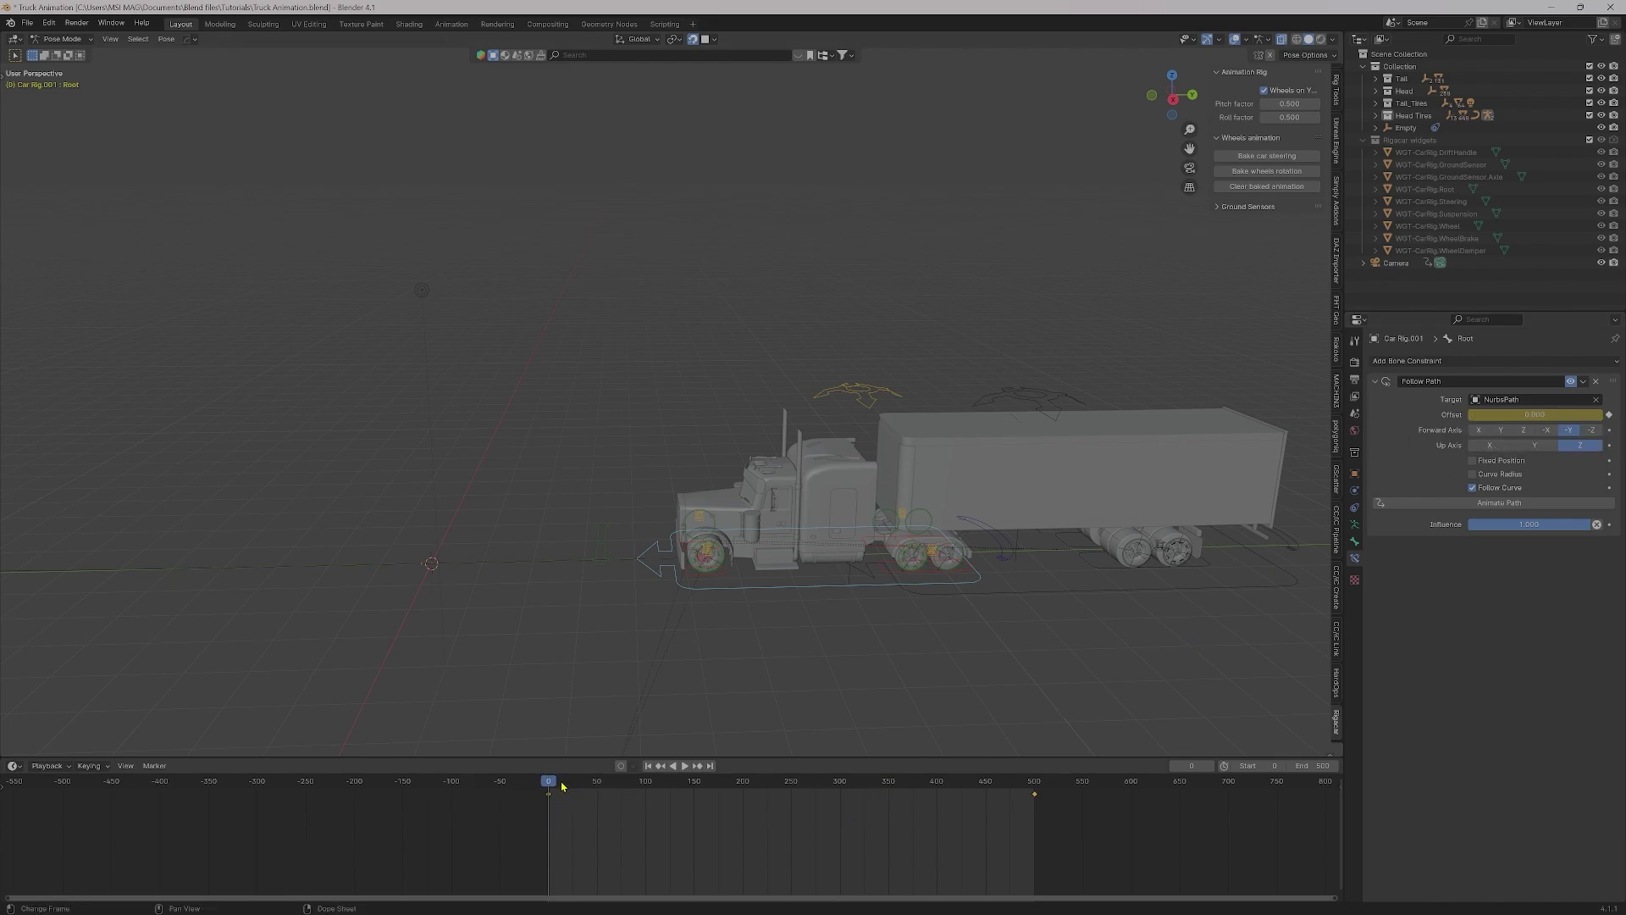
pyautogui.scroll(-2, 915, 598)
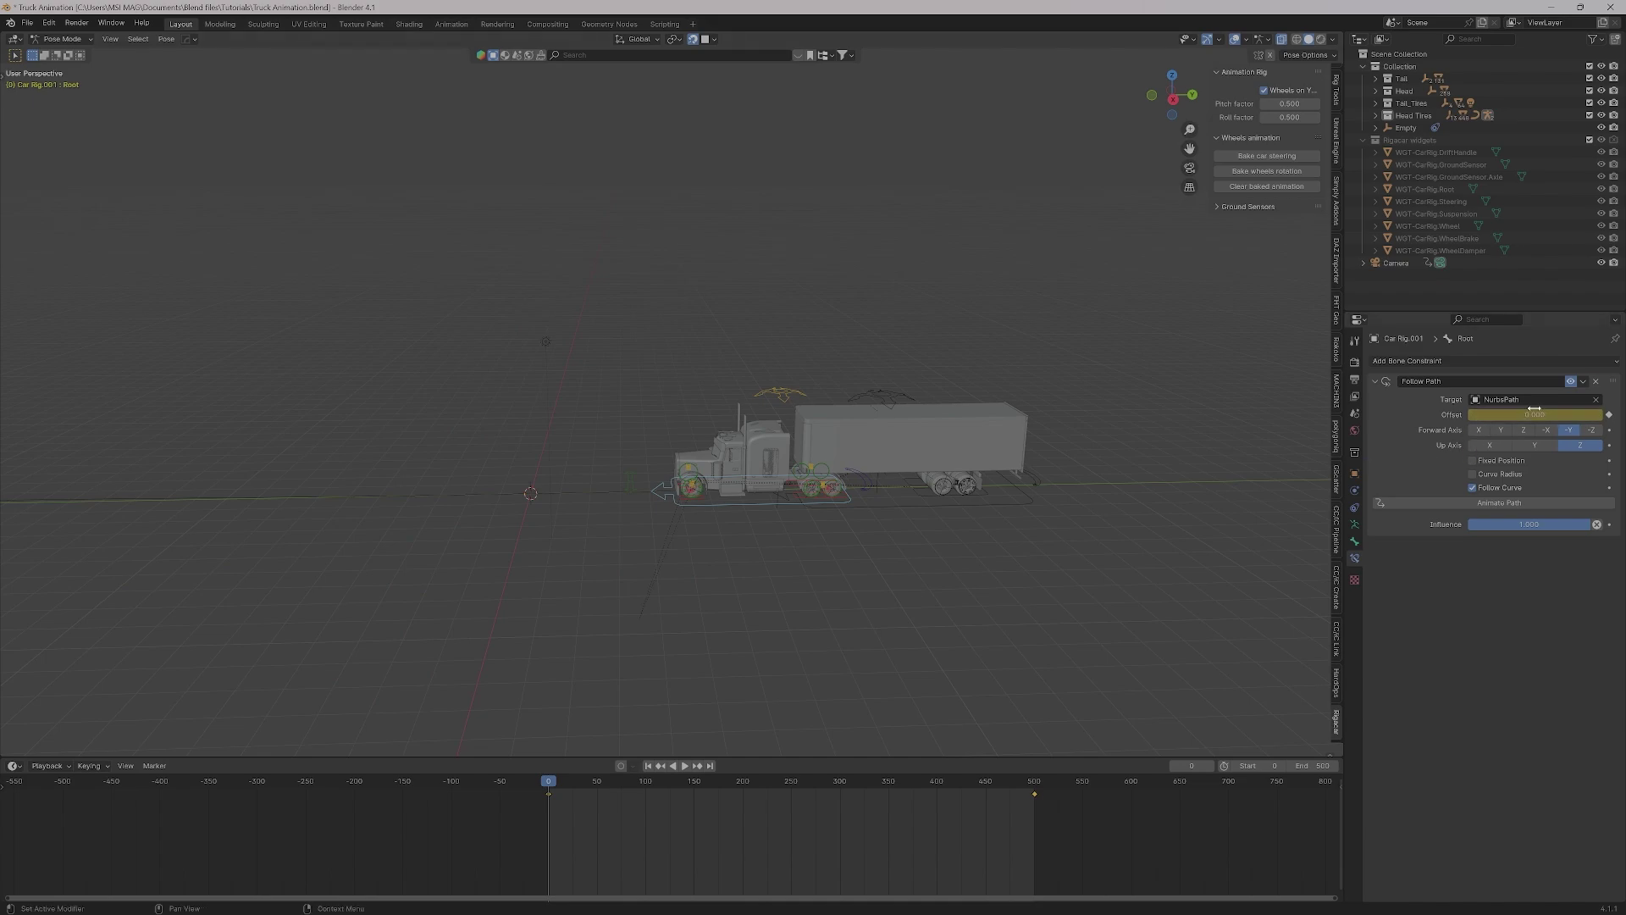
# Scrub the animation, go to frame 500 and set the Follow Path offset to -94.700
pyautogui.moveTo(550, 781); pyautogui.dragTo(1029, 780)
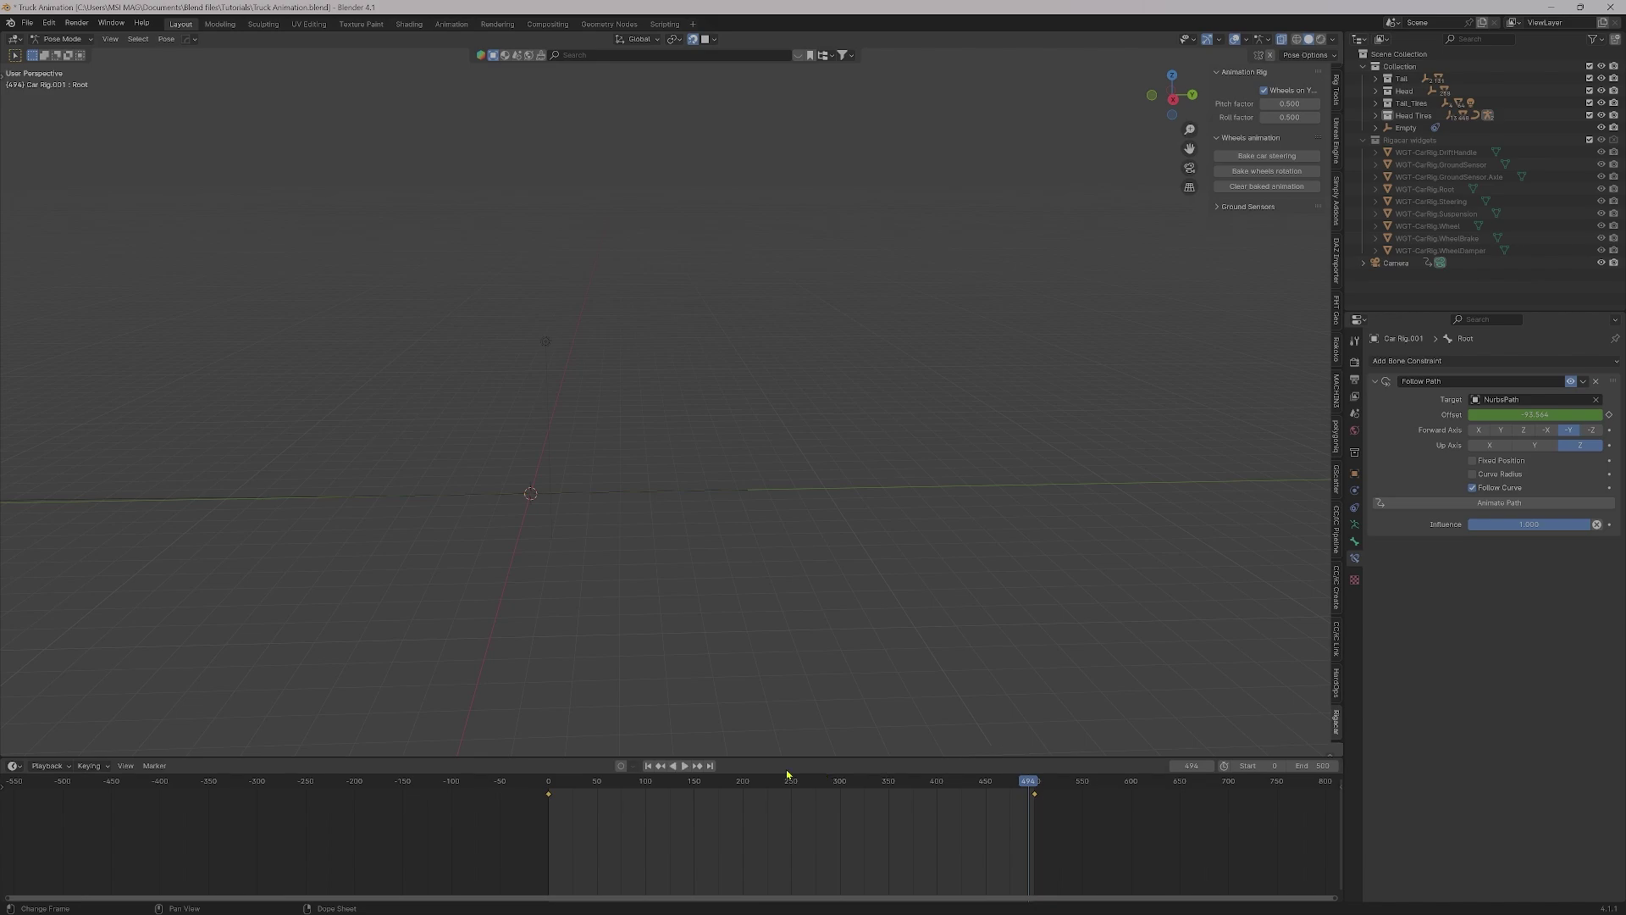
pyautogui.click(709, 764)
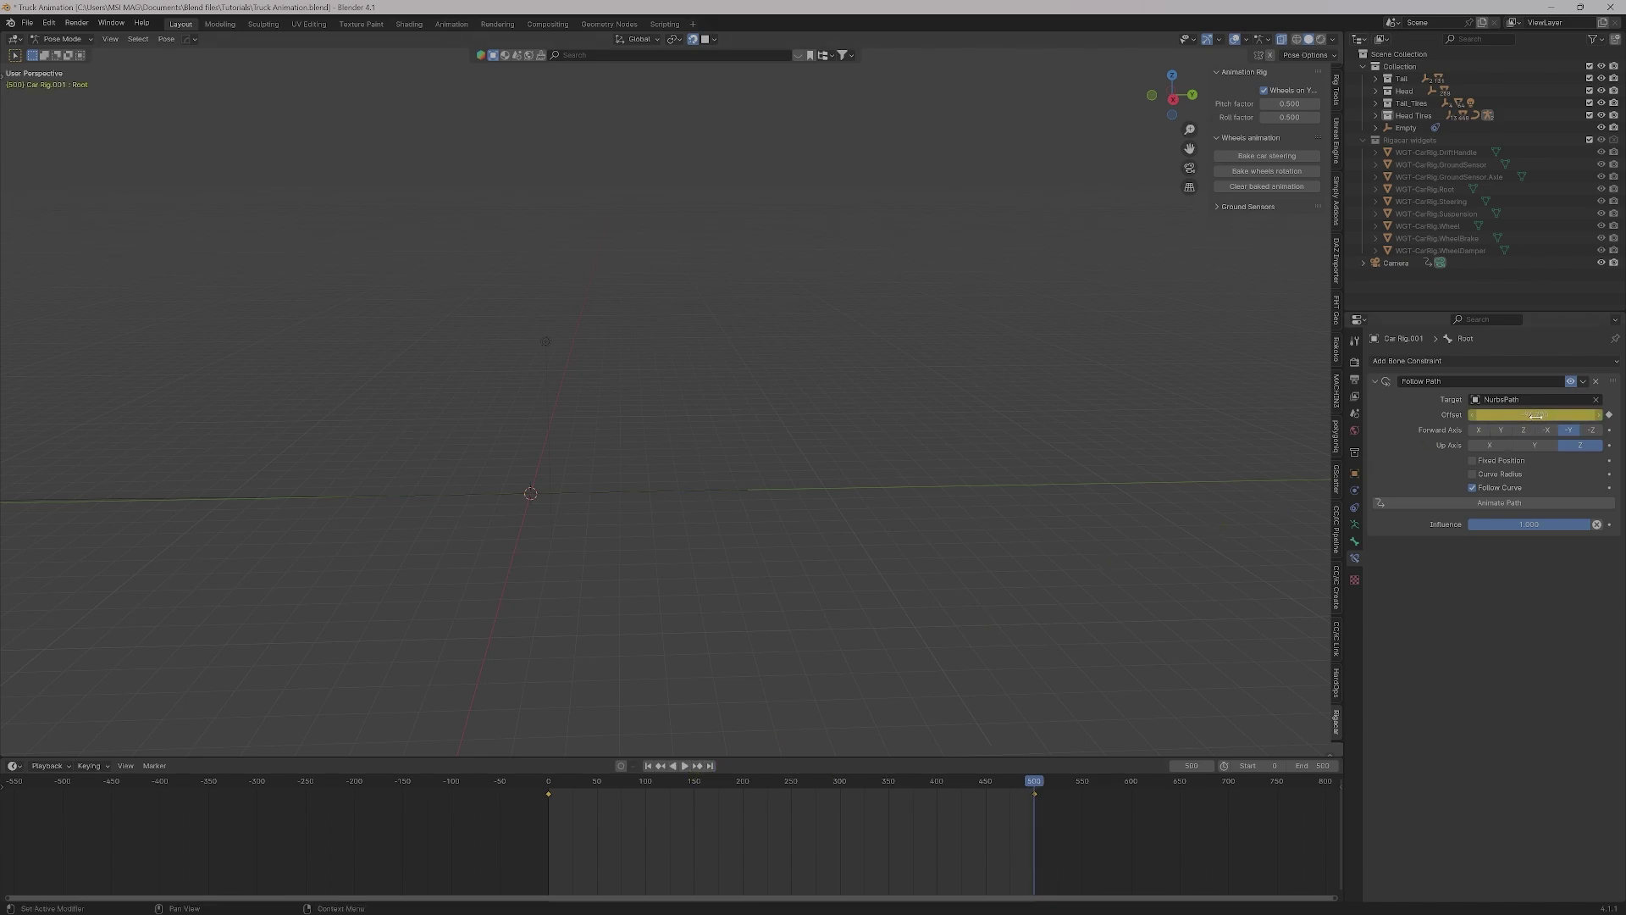
pyautogui.moveTo(1536, 415); pyautogui.dragTo(1604, 420)
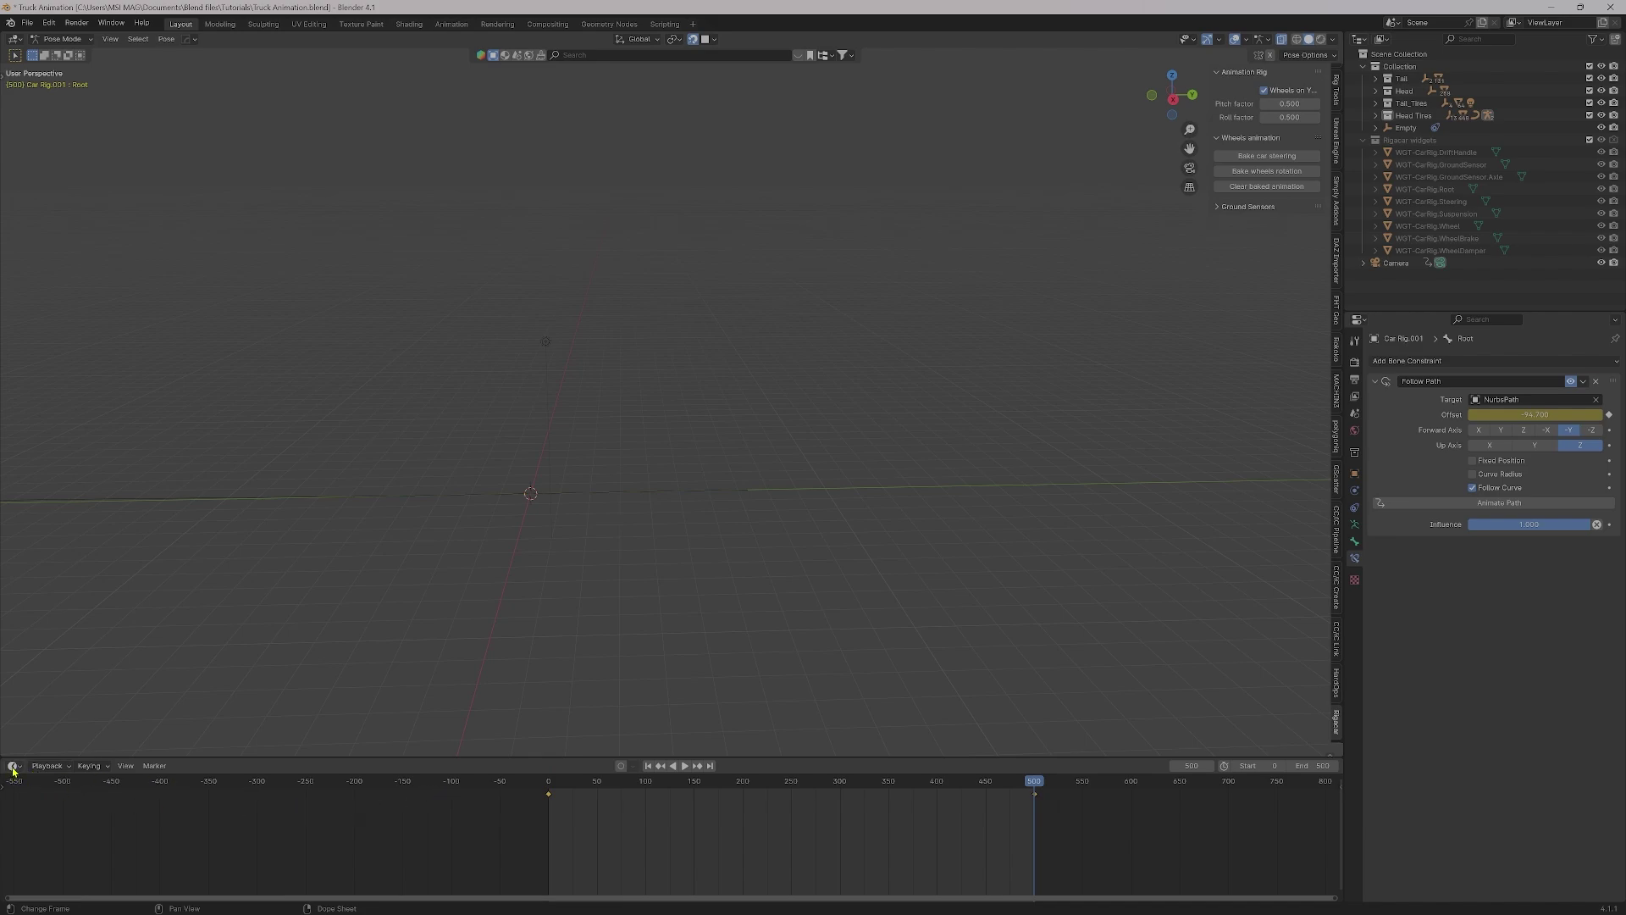
# In the Dope Sheet Action Editor, set the Follow Path offset keyframes to Linear interpolation
pyautogui.click(15, 766)
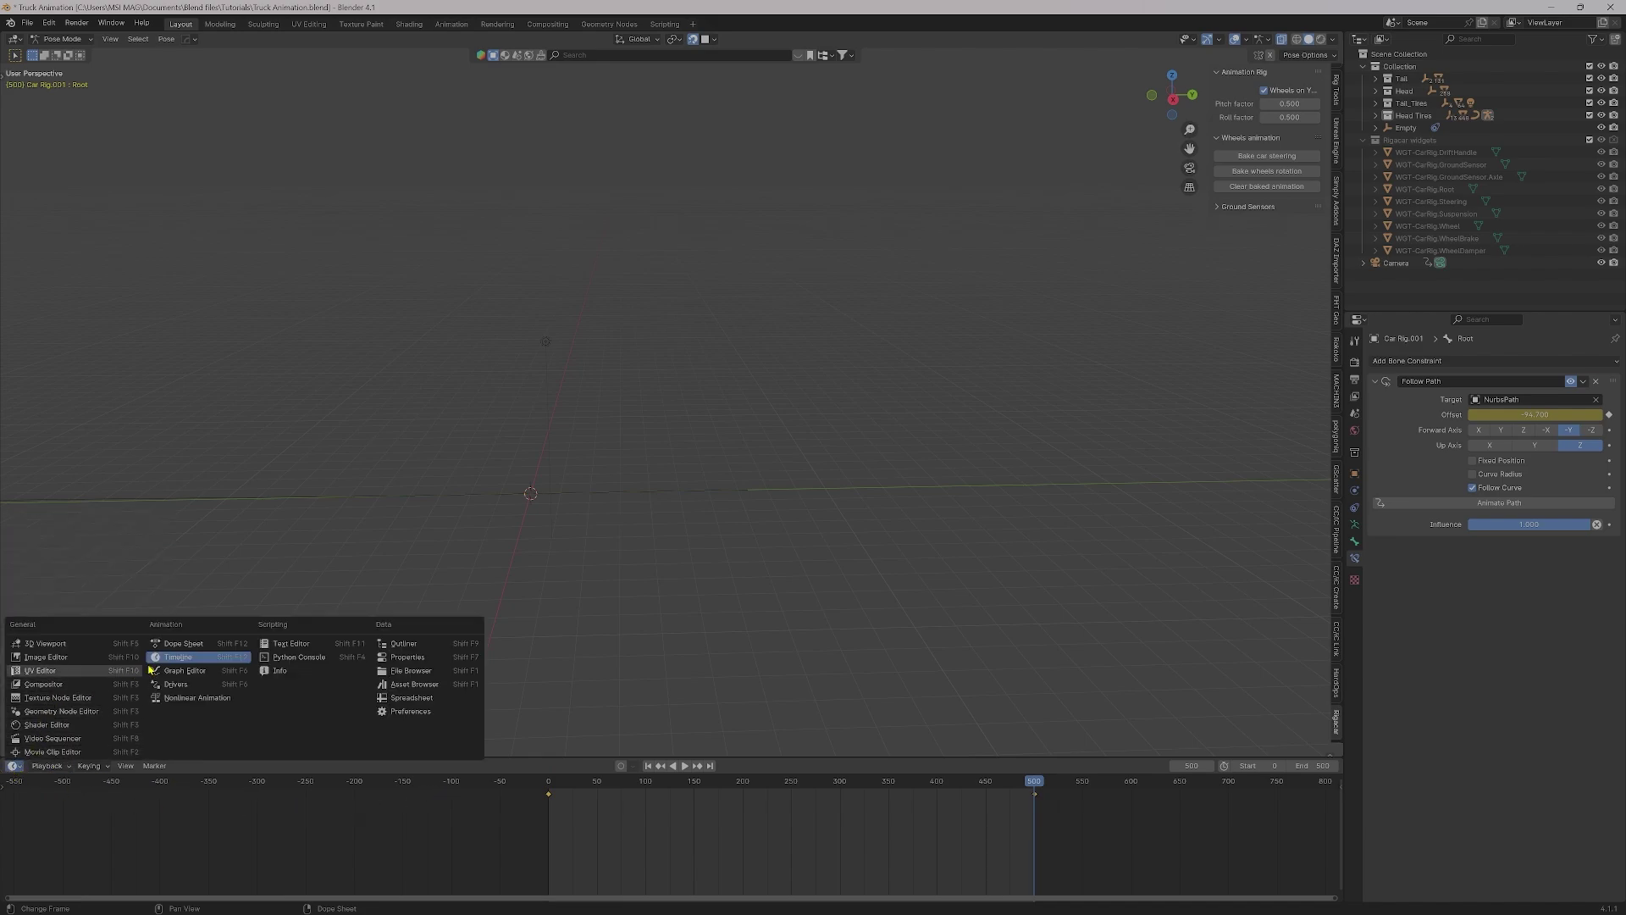
pyautogui.click(191, 644)
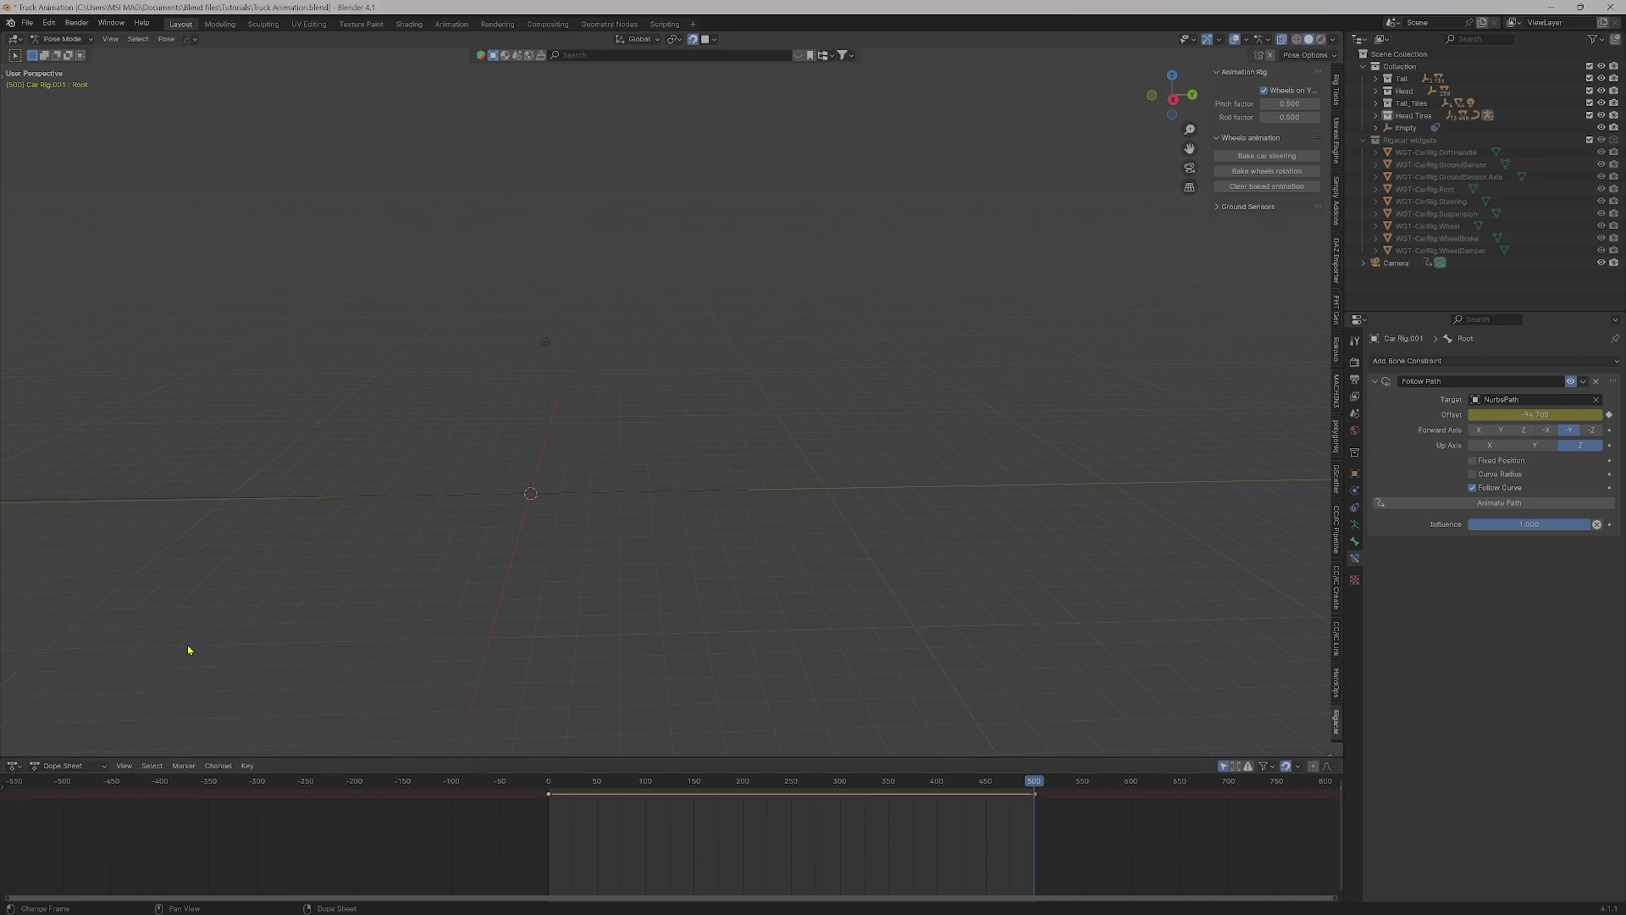
pyautogui.click(14, 766)
pyautogui.click(65, 766)
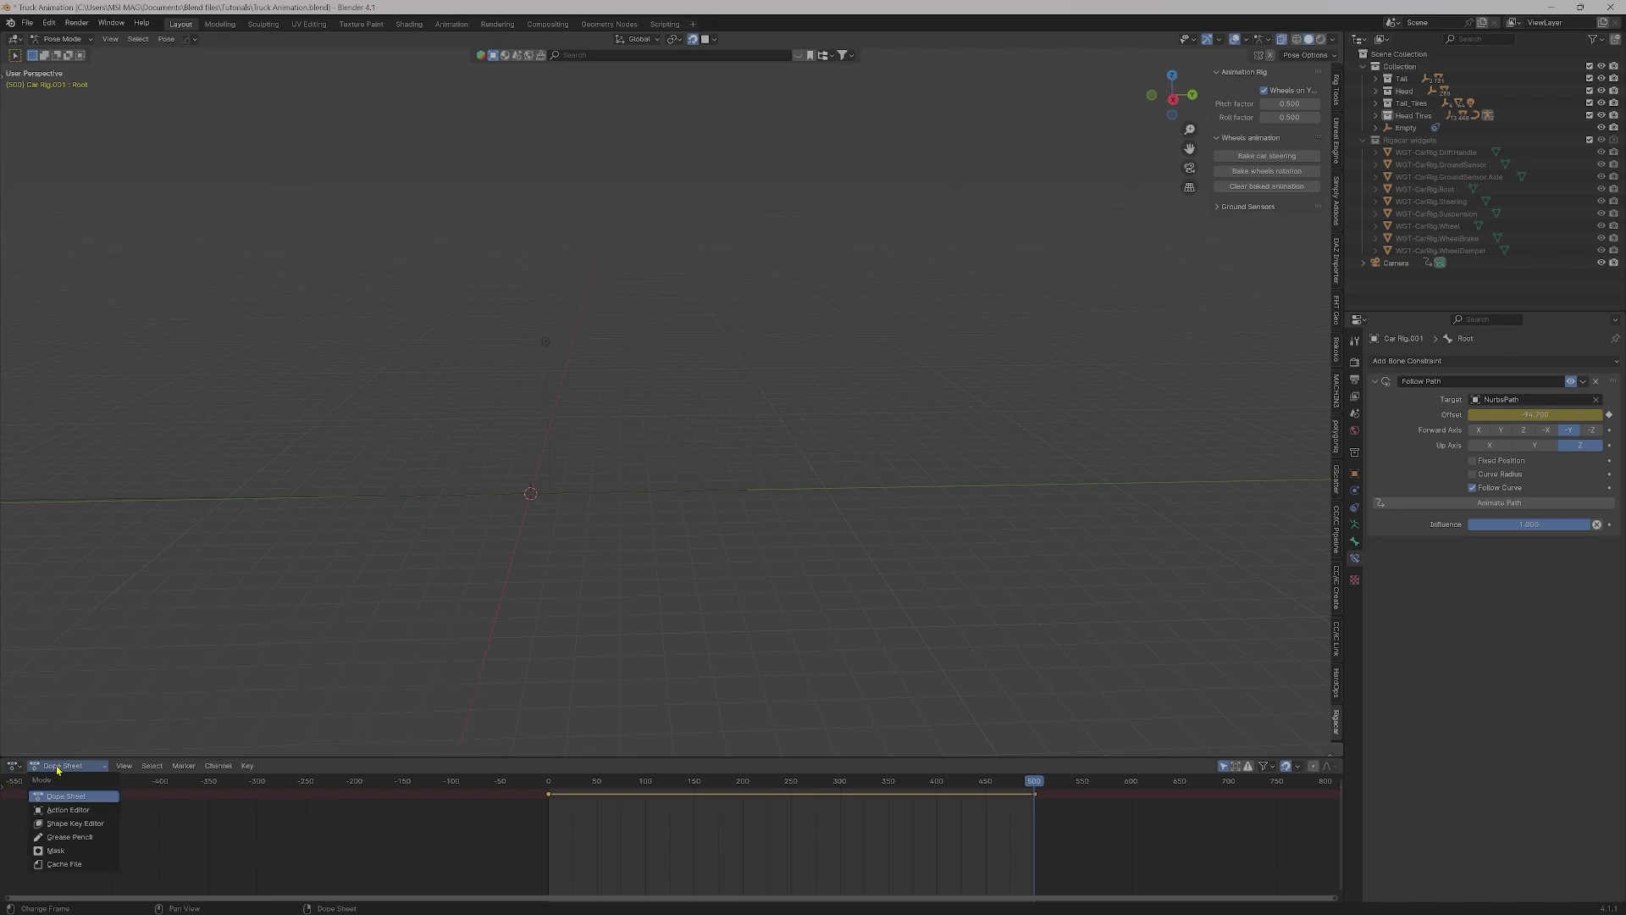
pyautogui.click(70, 809)
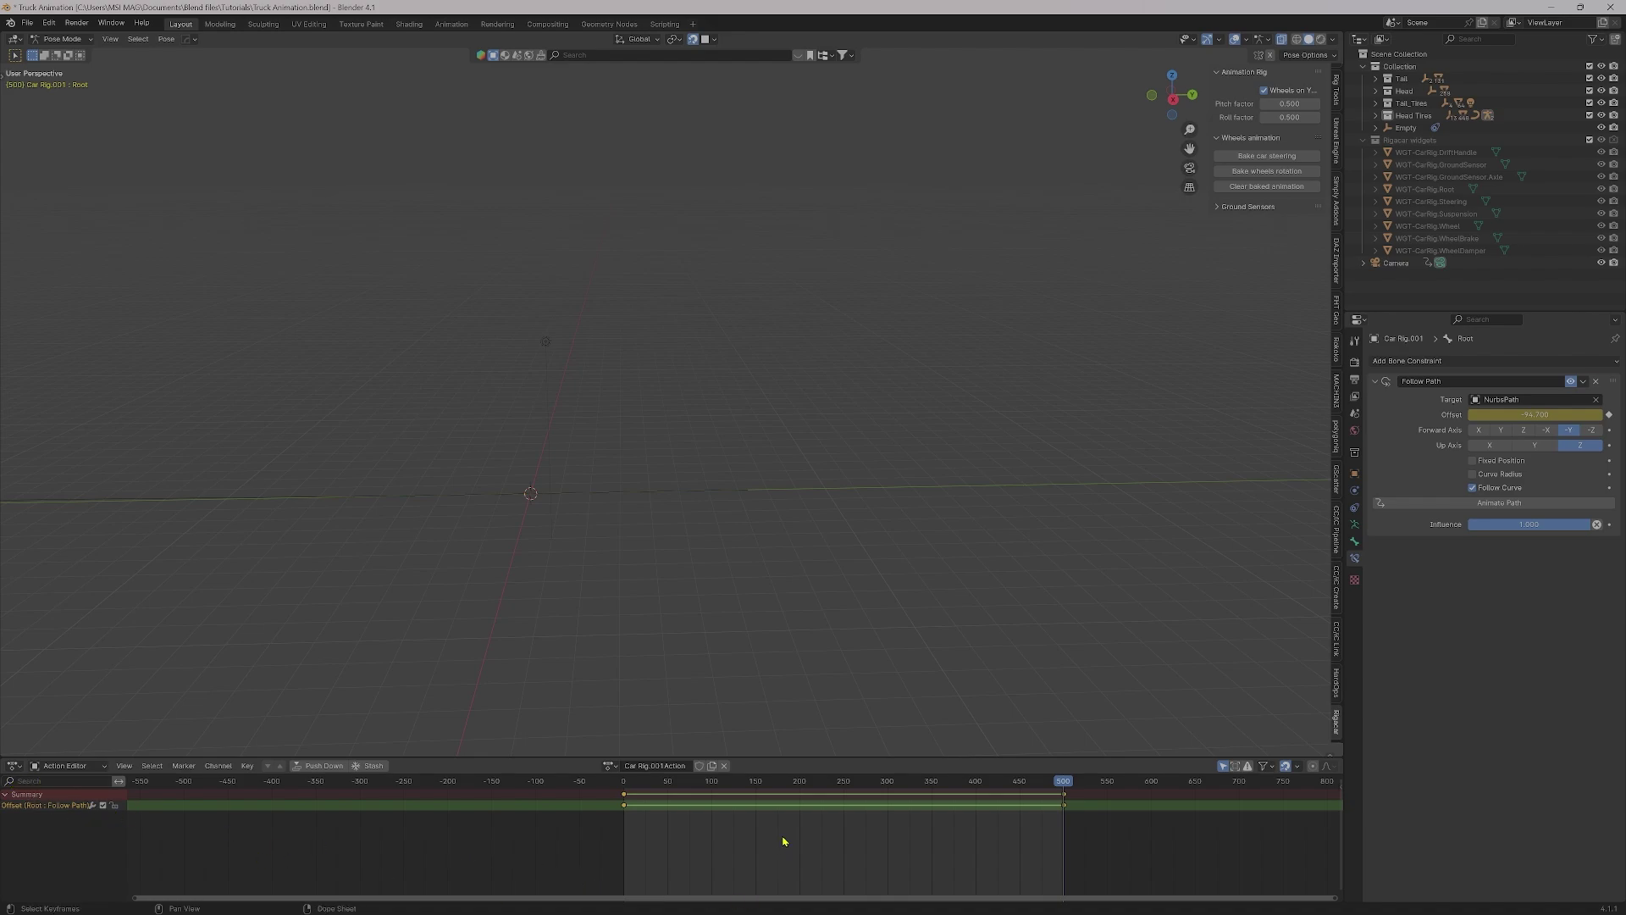
pyautogui.rightClick(876, 826)
pyautogui.moveTo(835, 820)
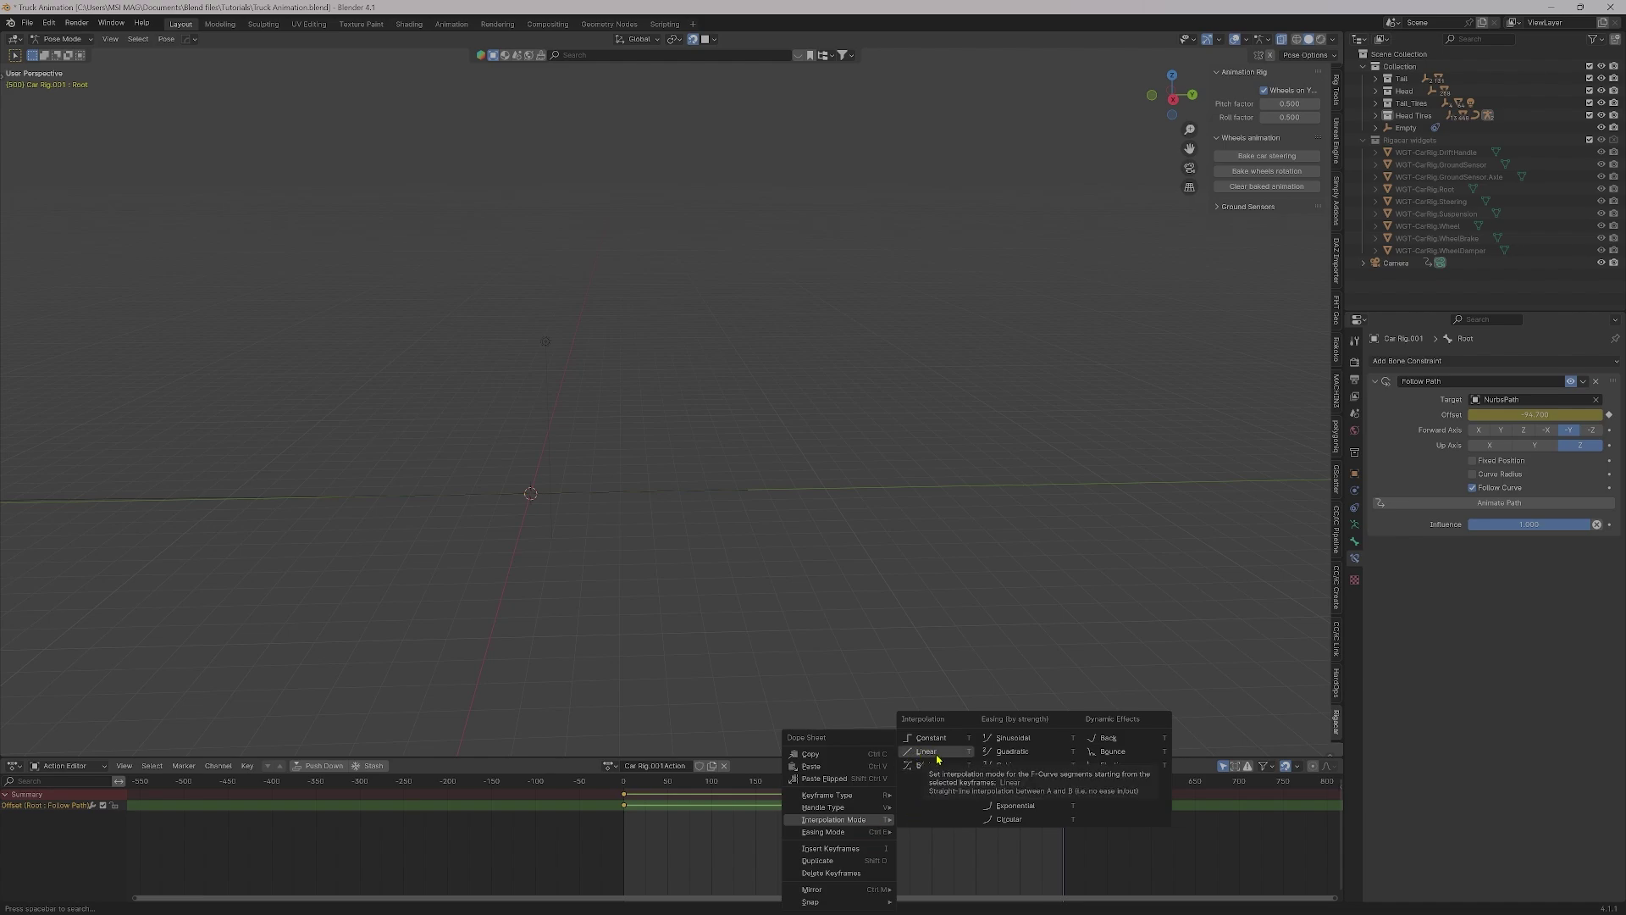
pyautogui.click(939, 759)
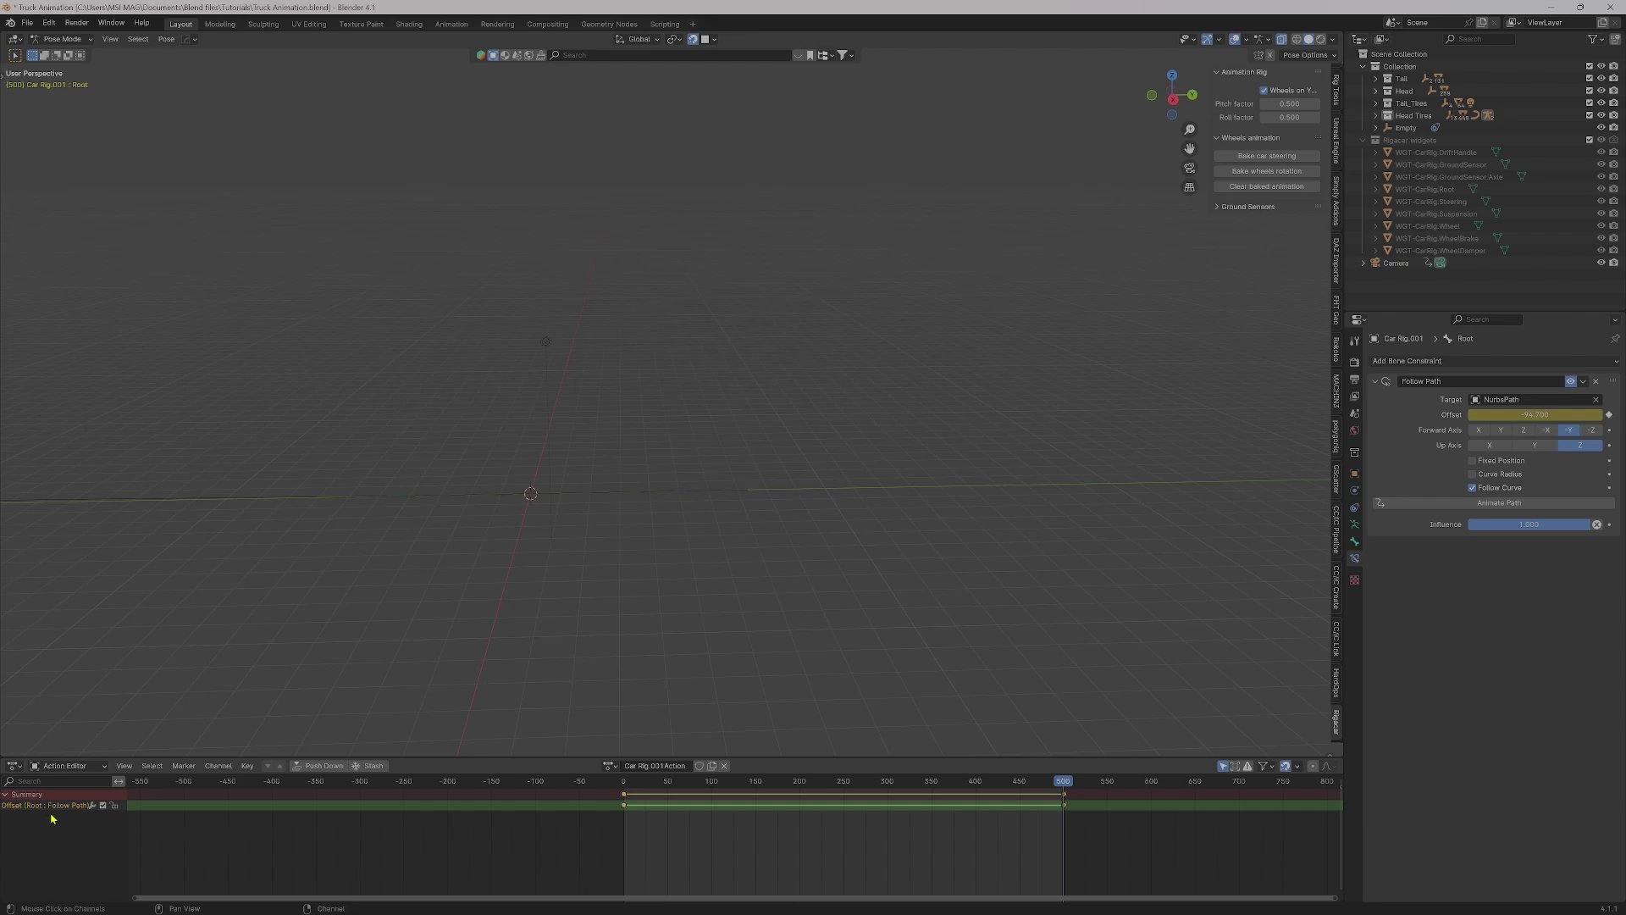
# Switch the bottom area back to the Timeline and return to frame 0
pyautogui.click(15, 765)
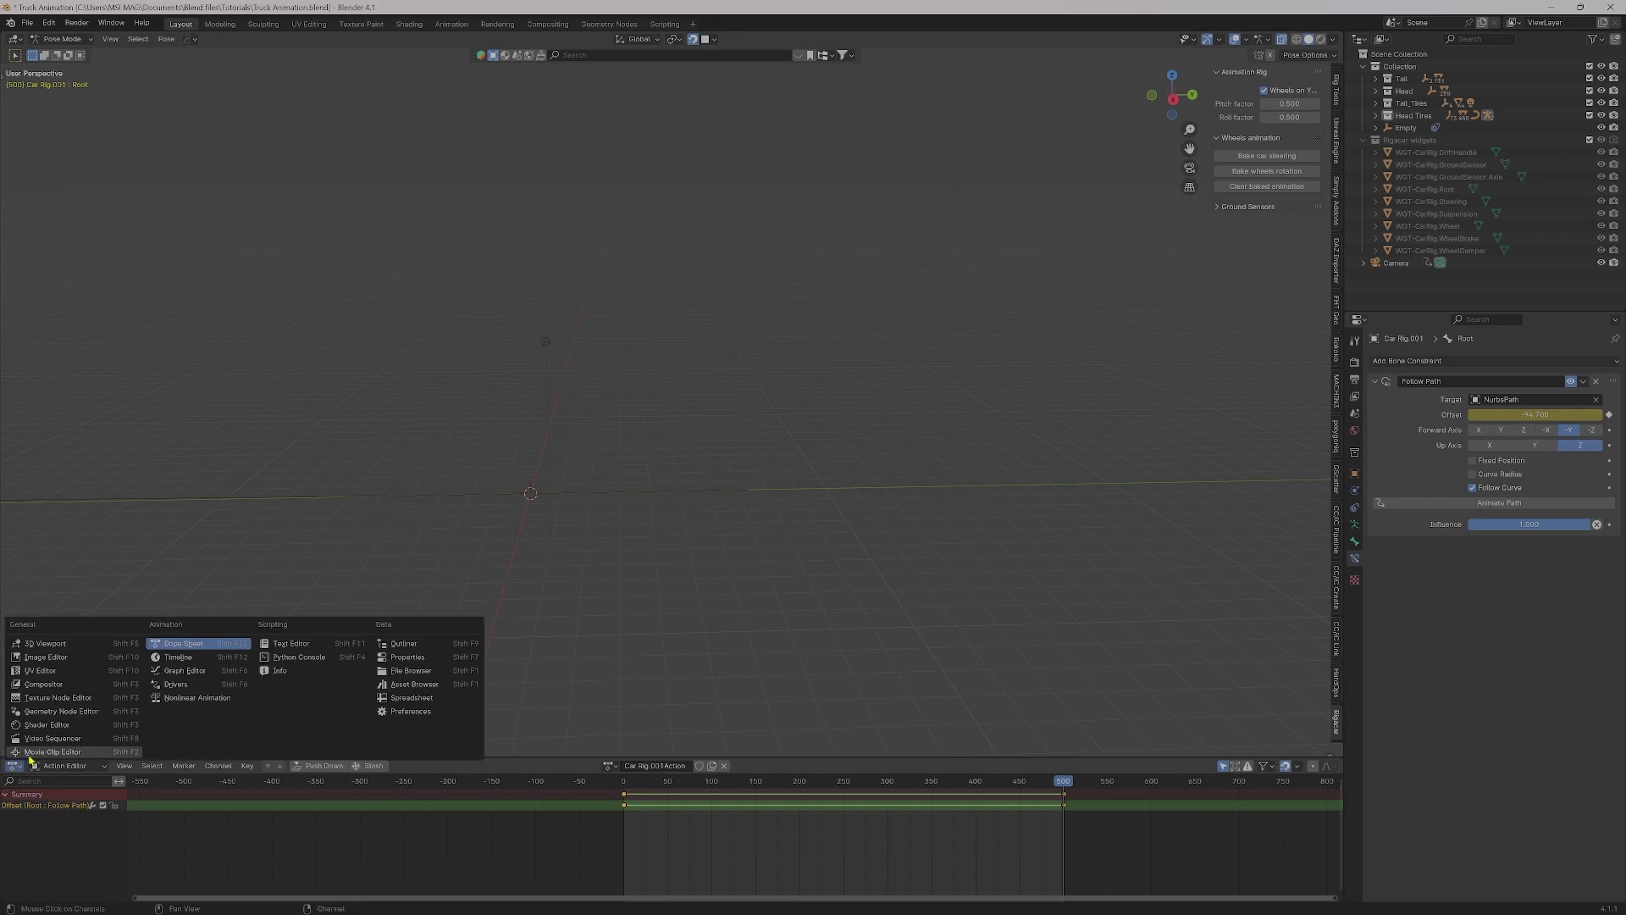
pyautogui.click(191, 661)
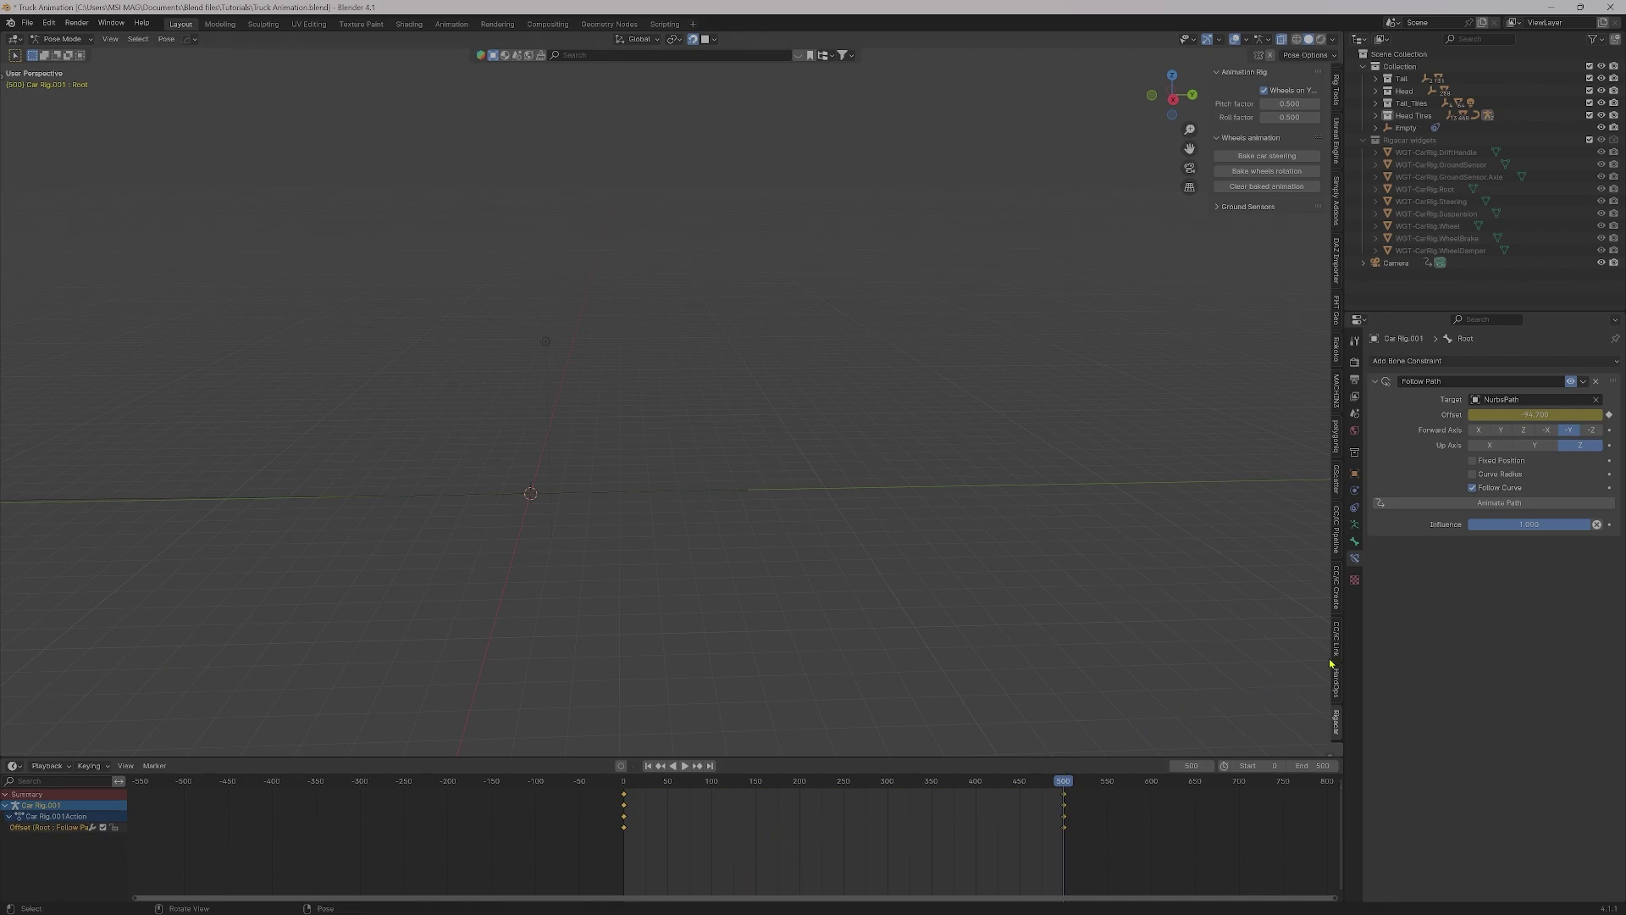
pyautogui.click(624, 780)
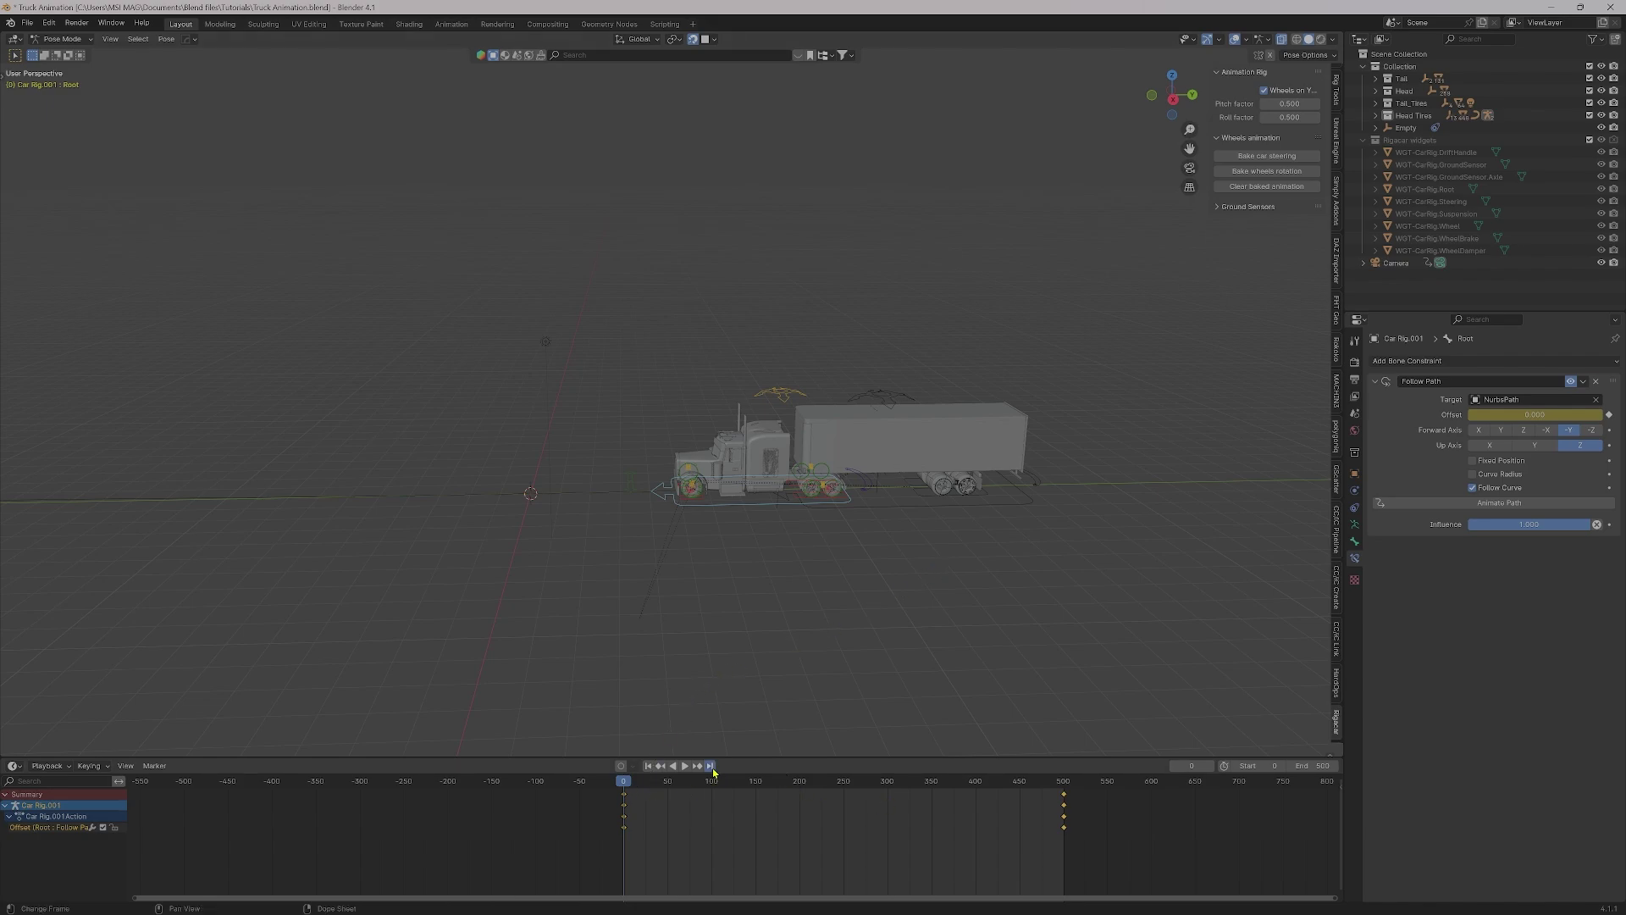
# Frame the view on the truck rig and switch to Object Mode
pyautogui.click(710, 765)
pyautogui.moveTo(788, 534)
pyautogui.mouseDown(button='middle')
pyautogui.moveTo(614, 475)
pyautogui.moveTo(588, 572)
pyautogui.mouseUp(button='middle')
pyautogui.press('.')
pyautogui.press('Tab')
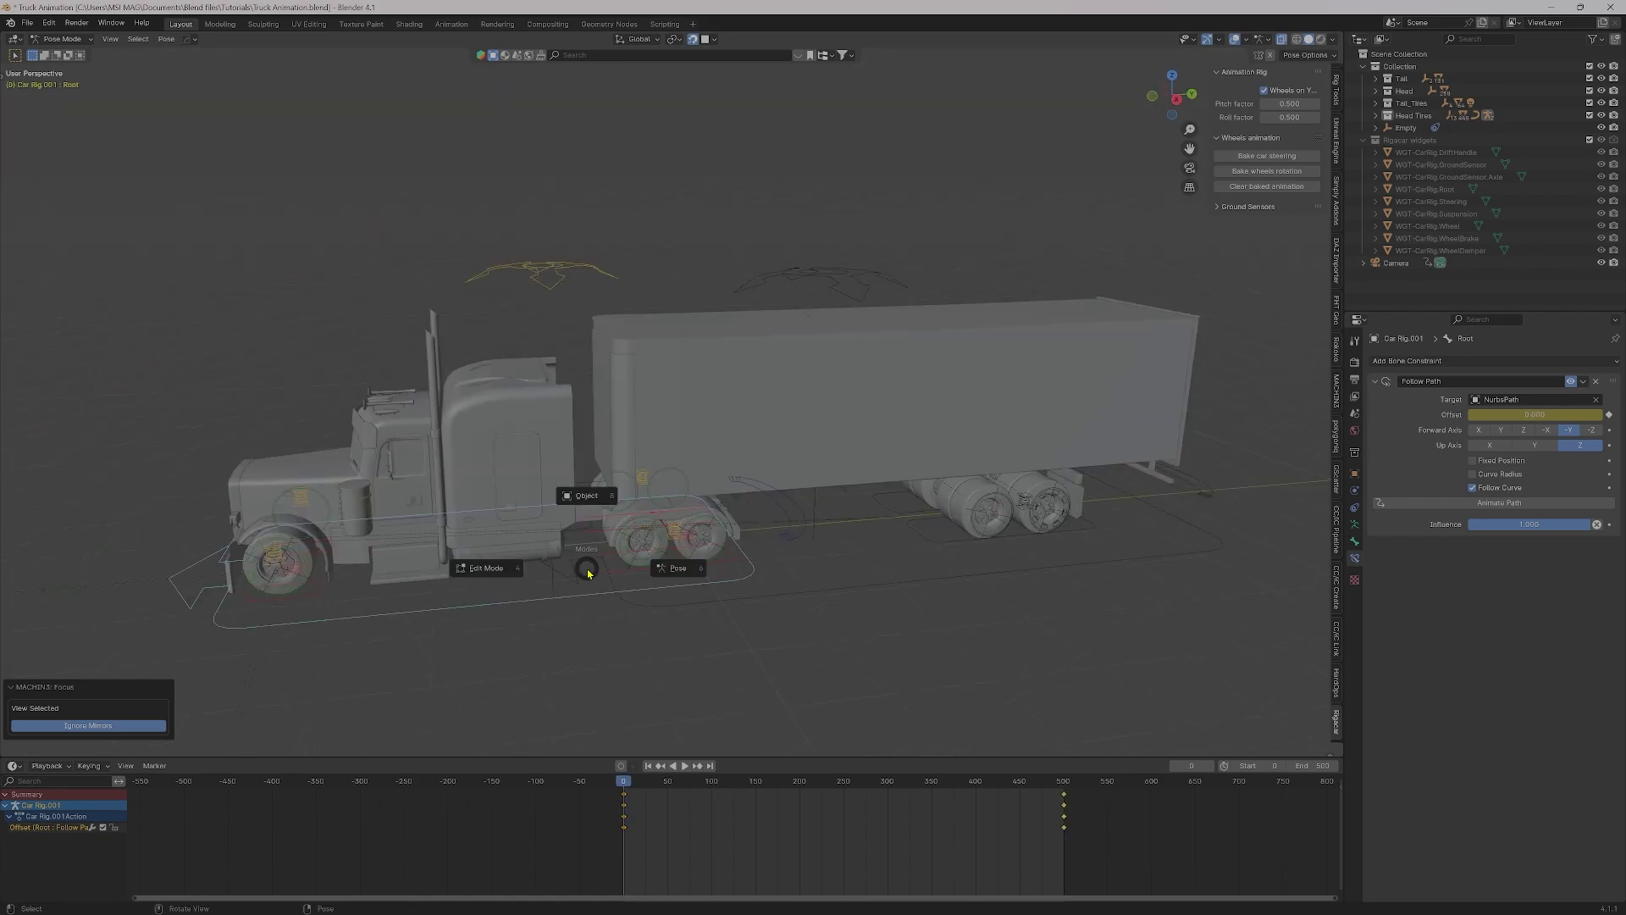
pyautogui.click(588, 495)
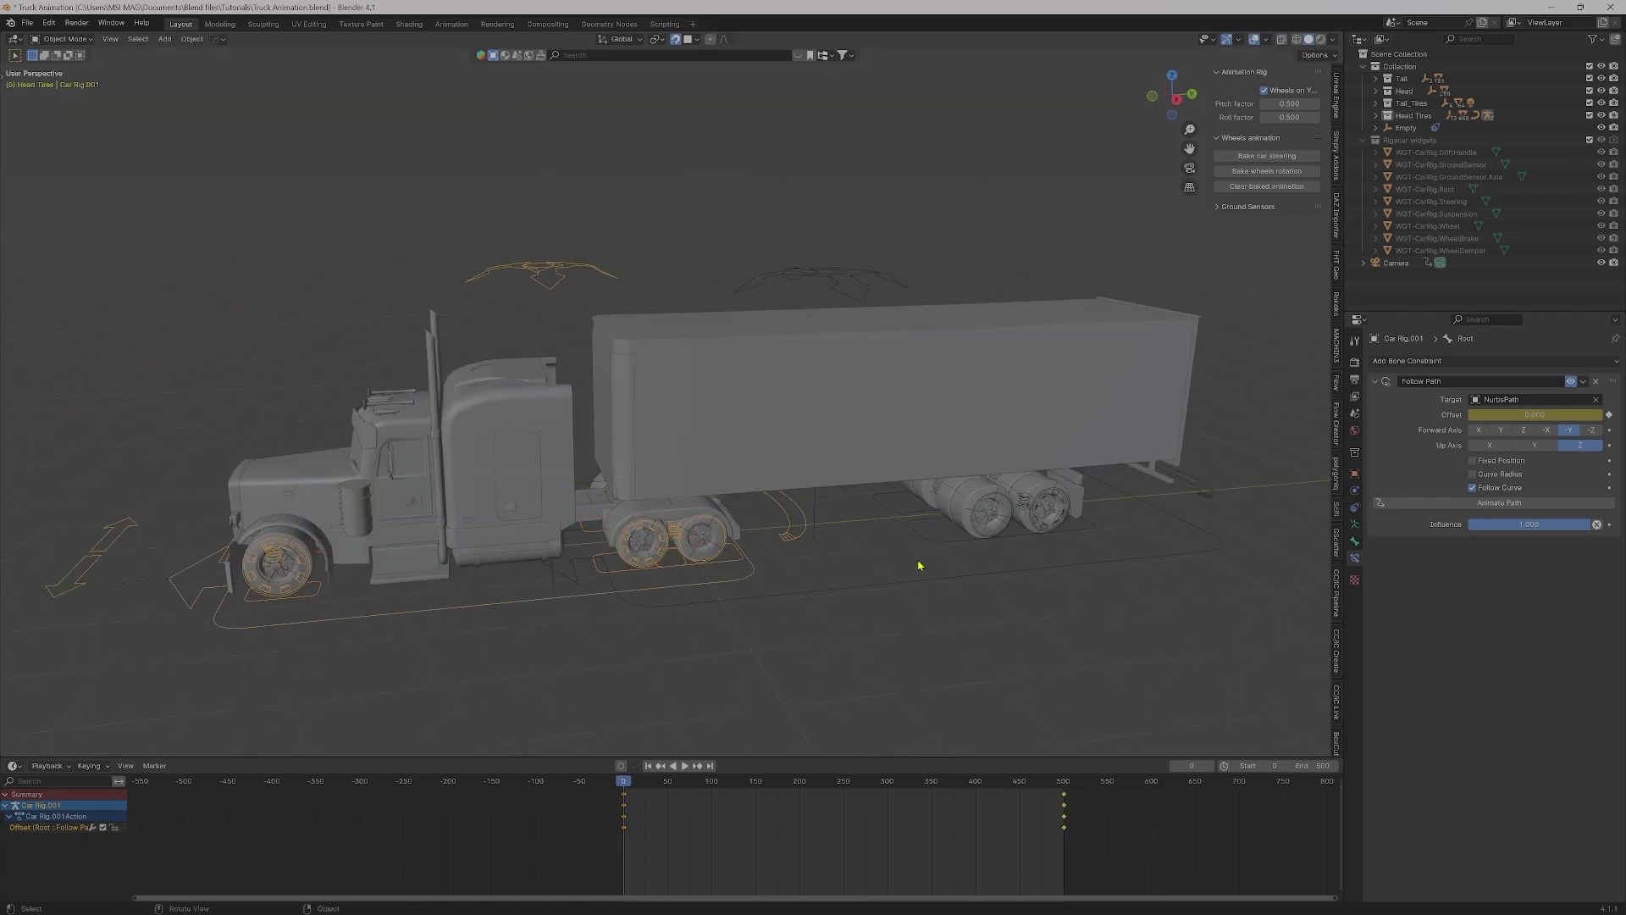
# Pose the trailer rig, deleting its Damped Track constraint and adding a new one
pyautogui.click(982, 579)
pyautogui.press('t')
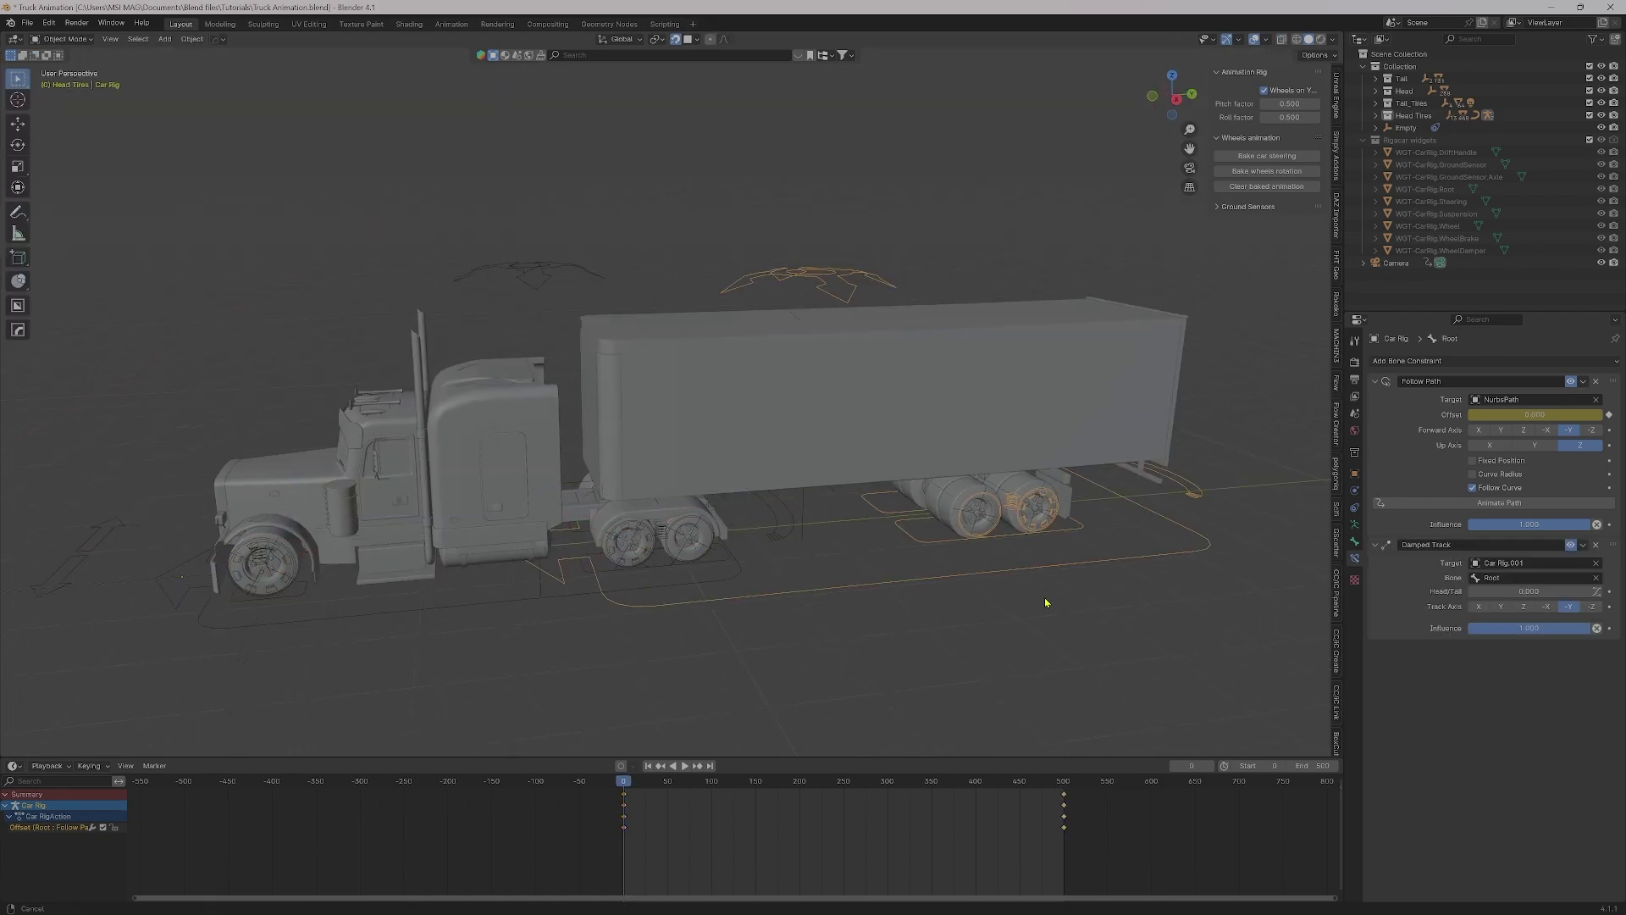
pyautogui.scroll(2, 940, 617)
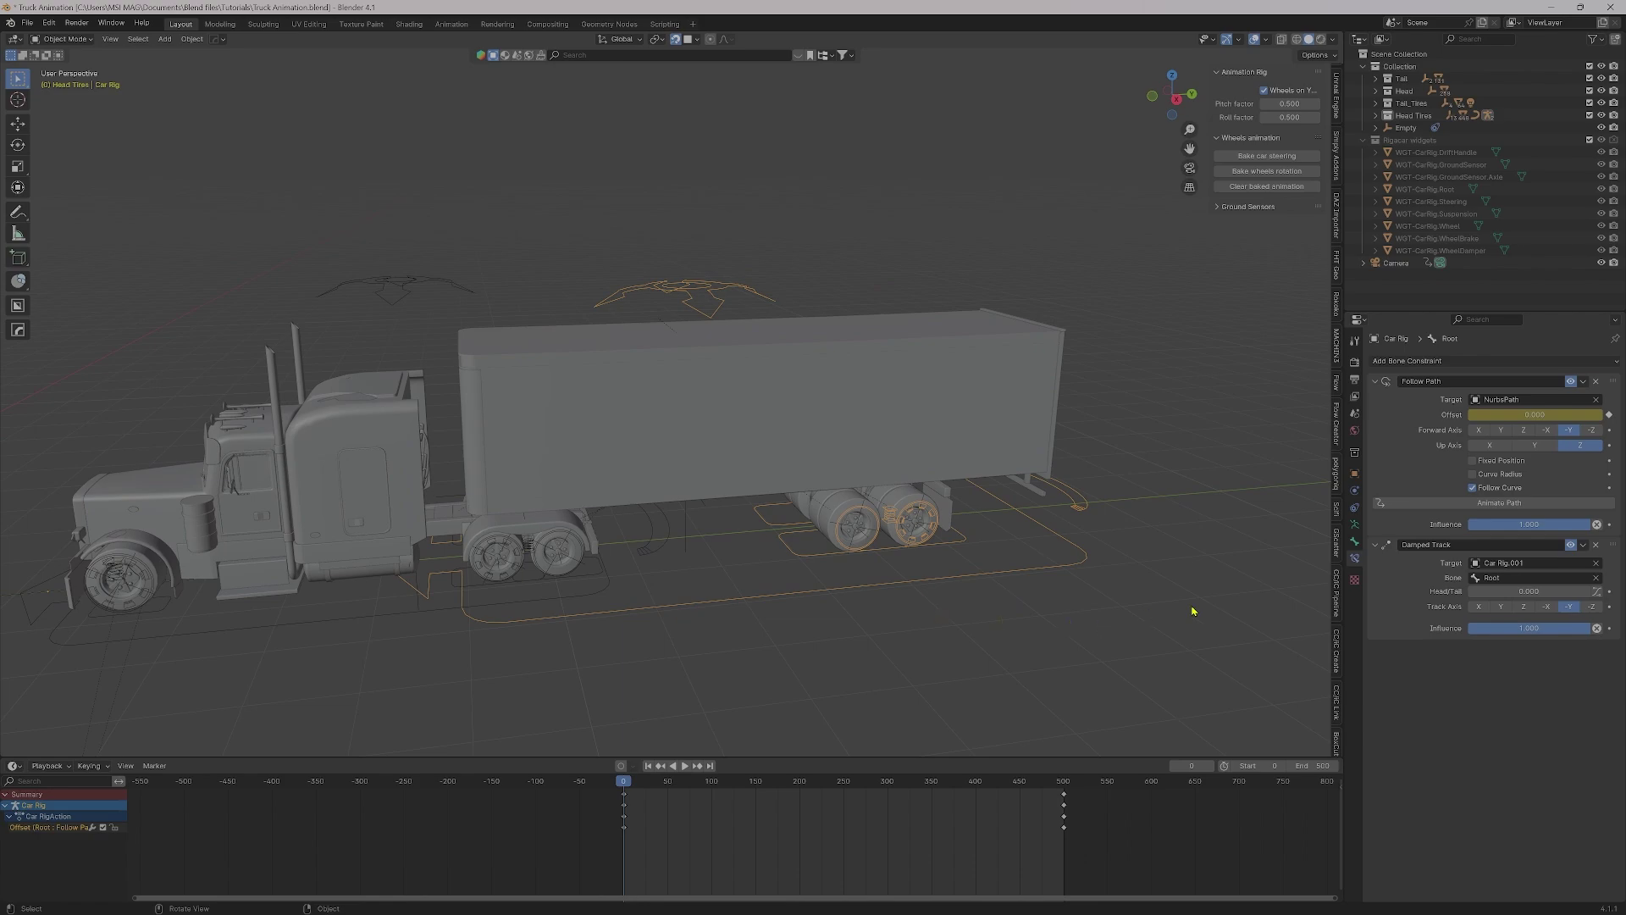
pyautogui.press('Tab')
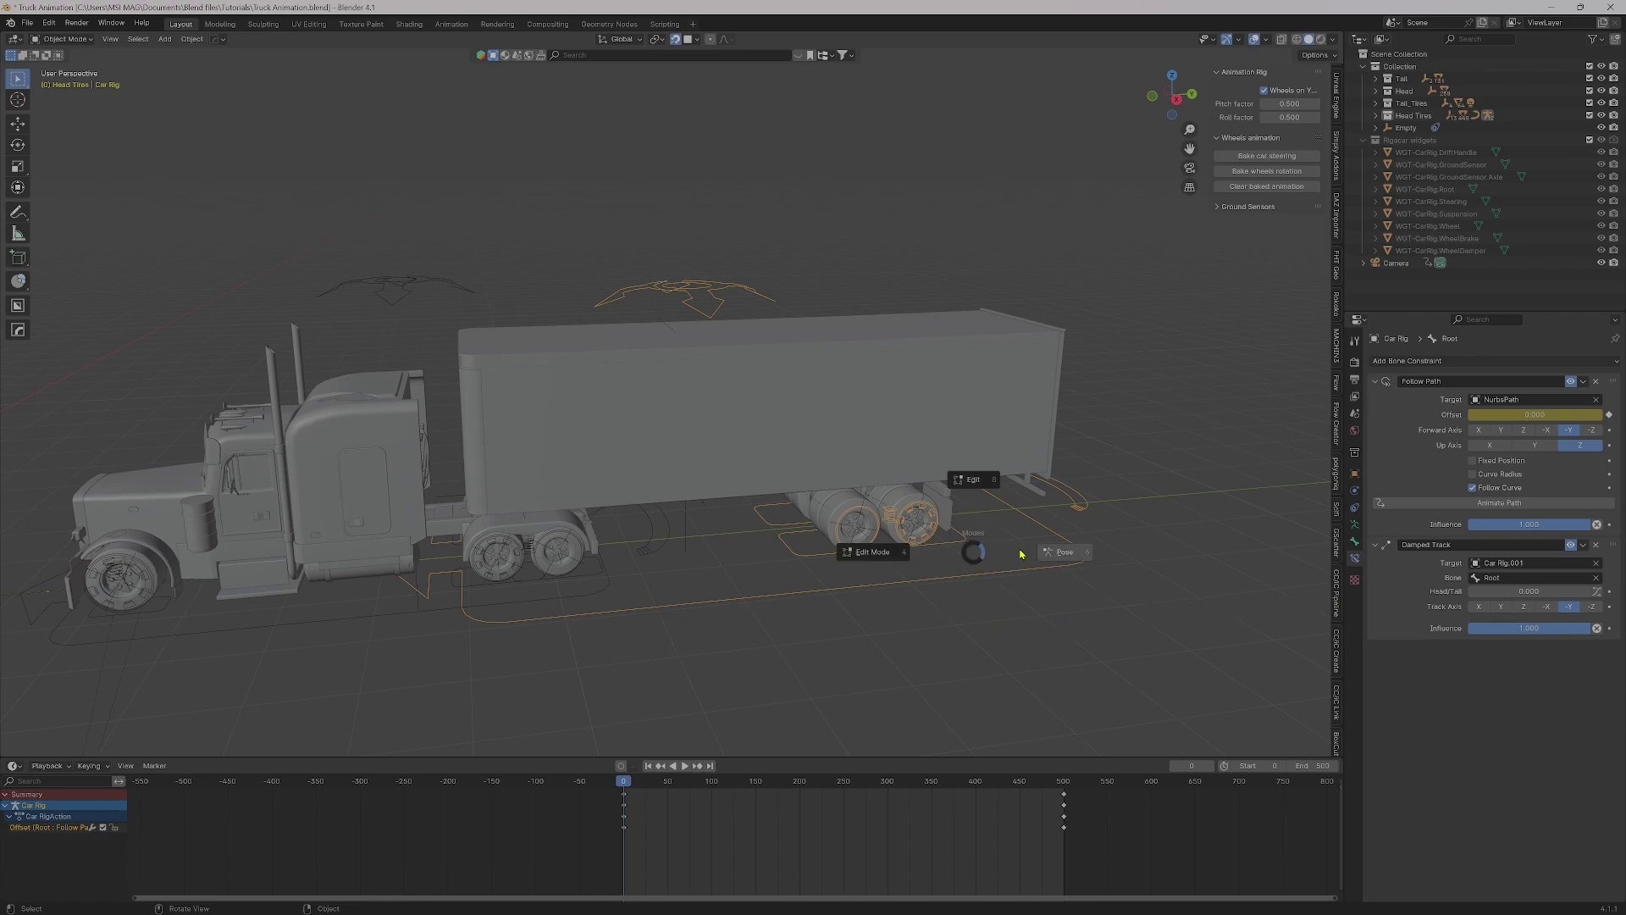
pyautogui.click(1055, 555)
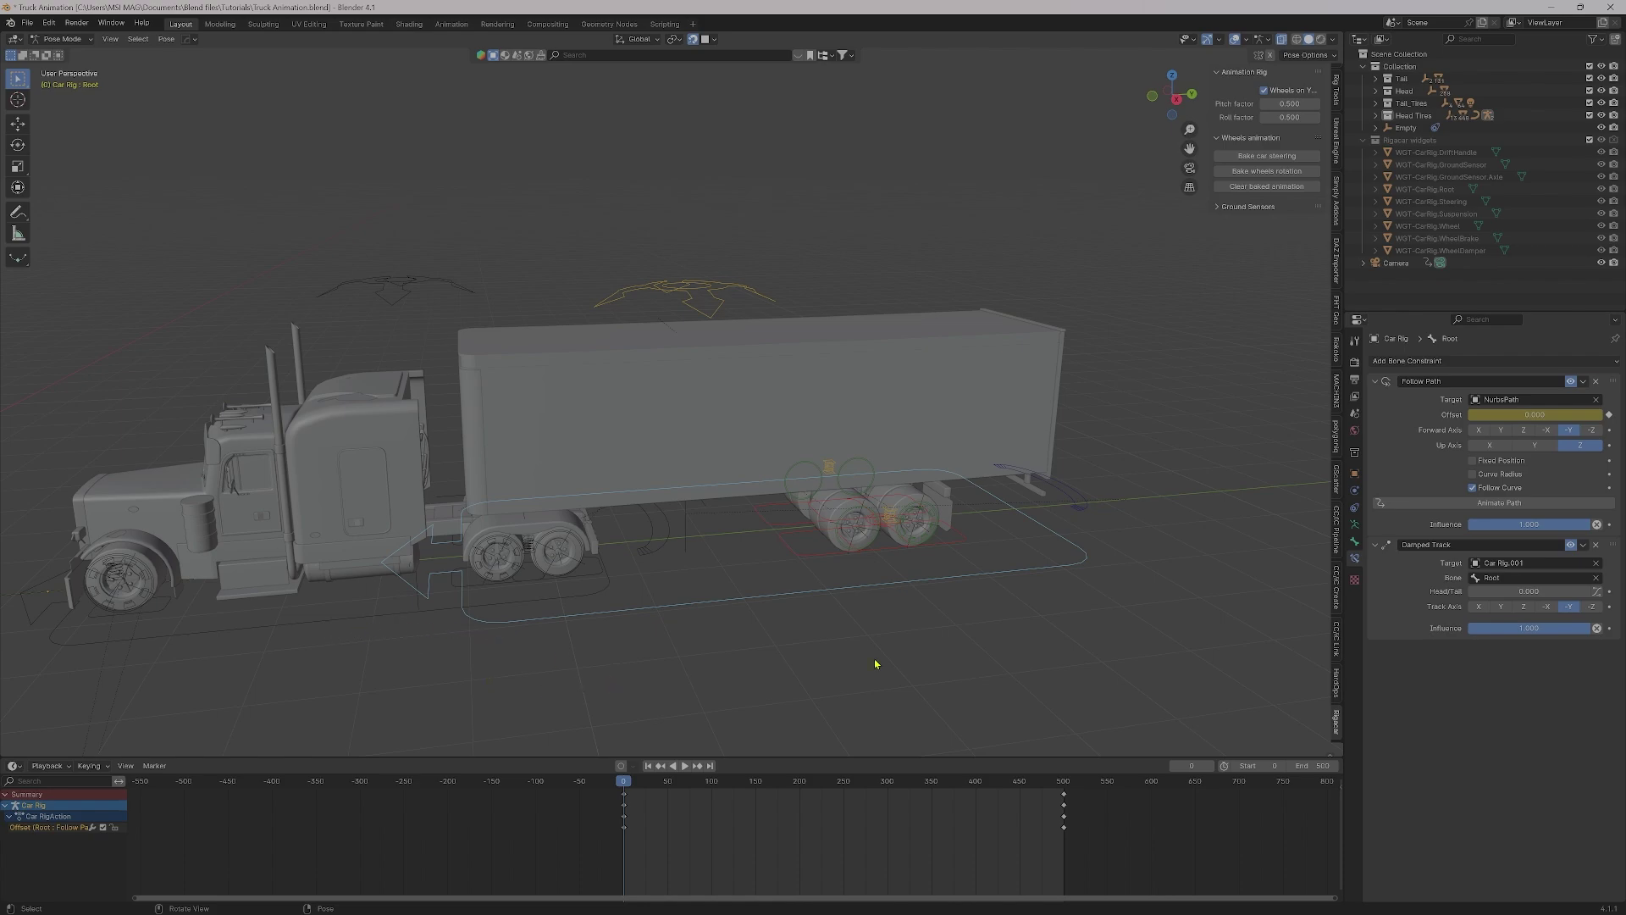
pyautogui.click(1599, 547)
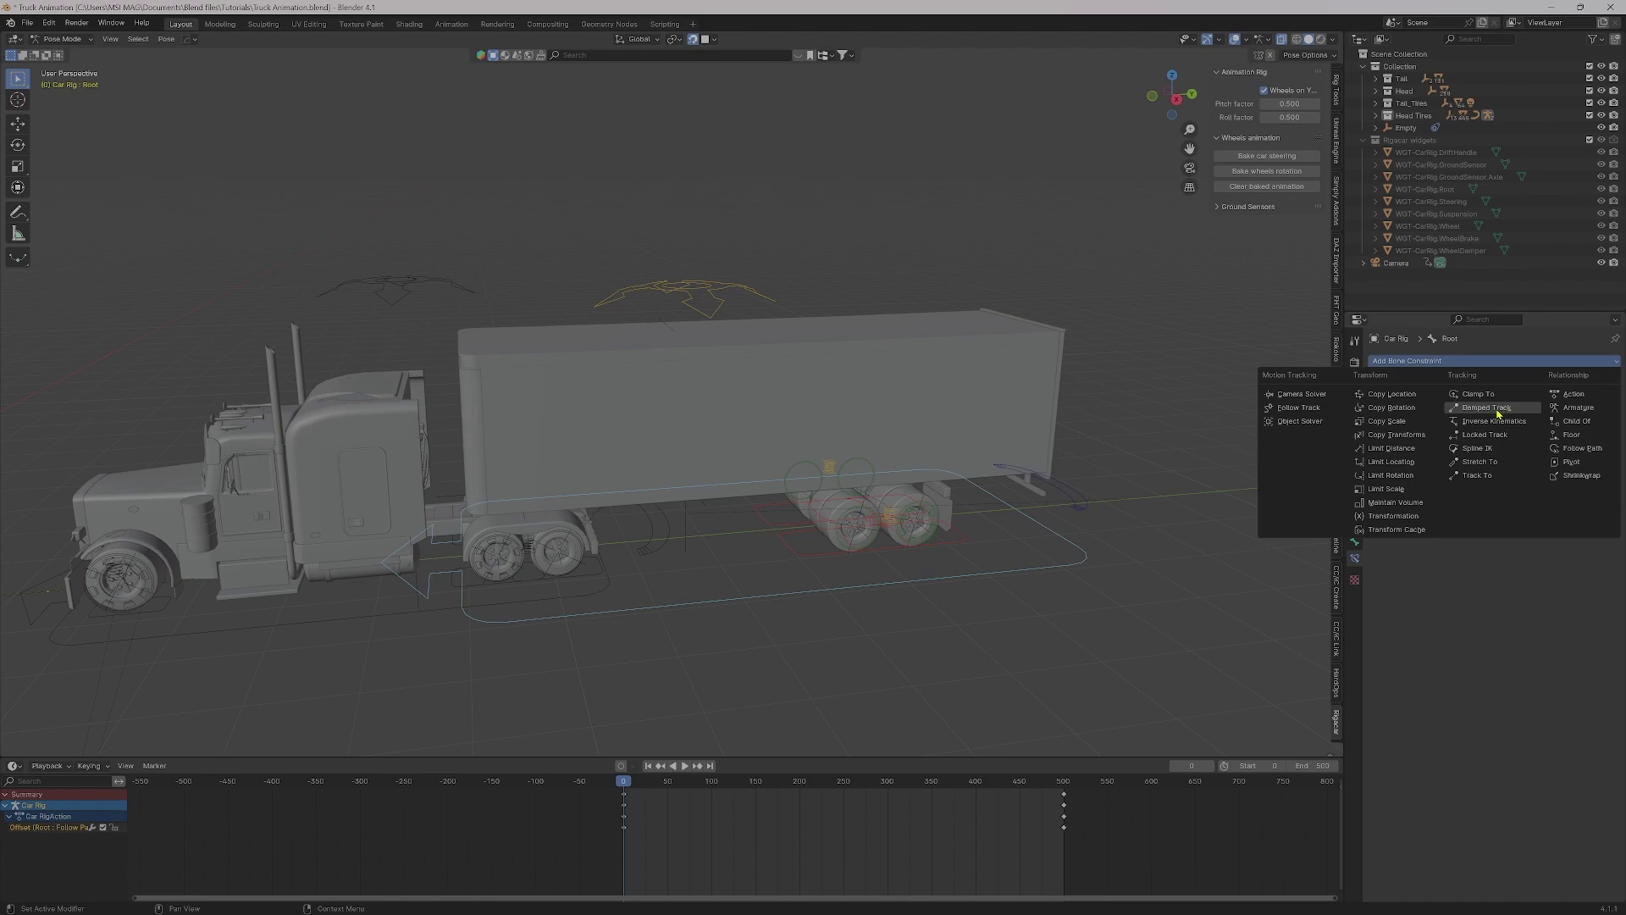
pyautogui.click(1500, 412)
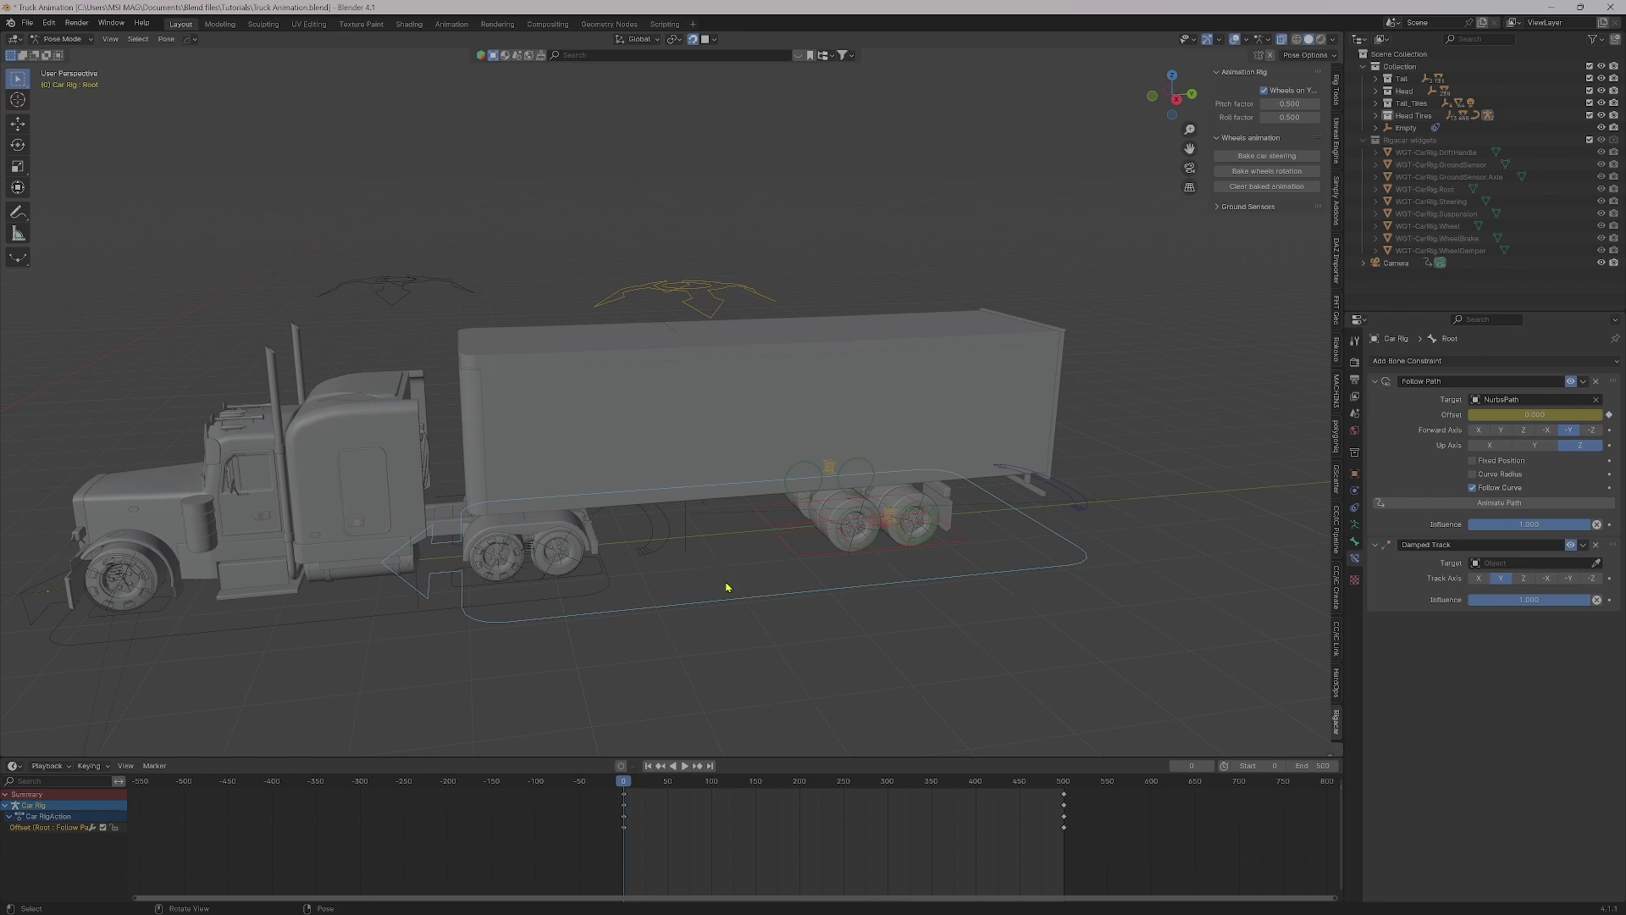
# Point the Damped Track at Car Rig.001's Root bone with Track Axis -Y
pyautogui.hotkey('ctrl', 'Tab')
pyautogui.click(725, 509)
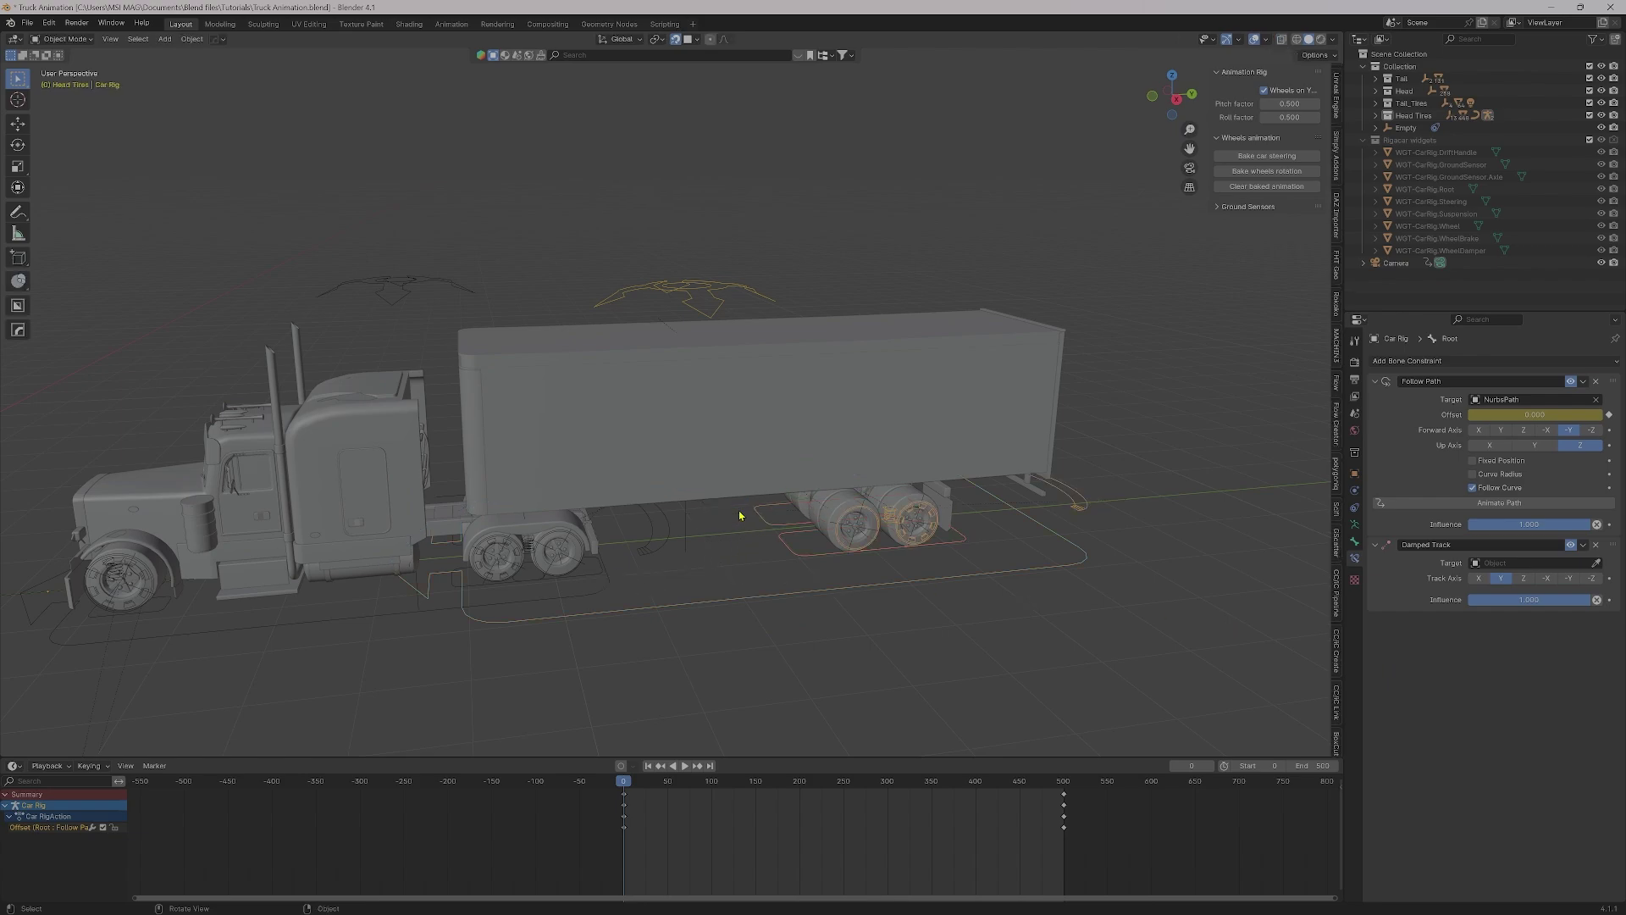
pyautogui.keyDown('shift'); pyautogui.moveTo(762, 515); pyautogui.dragTo(978, 504, button='middle'); pyautogui.keyUp('shift')
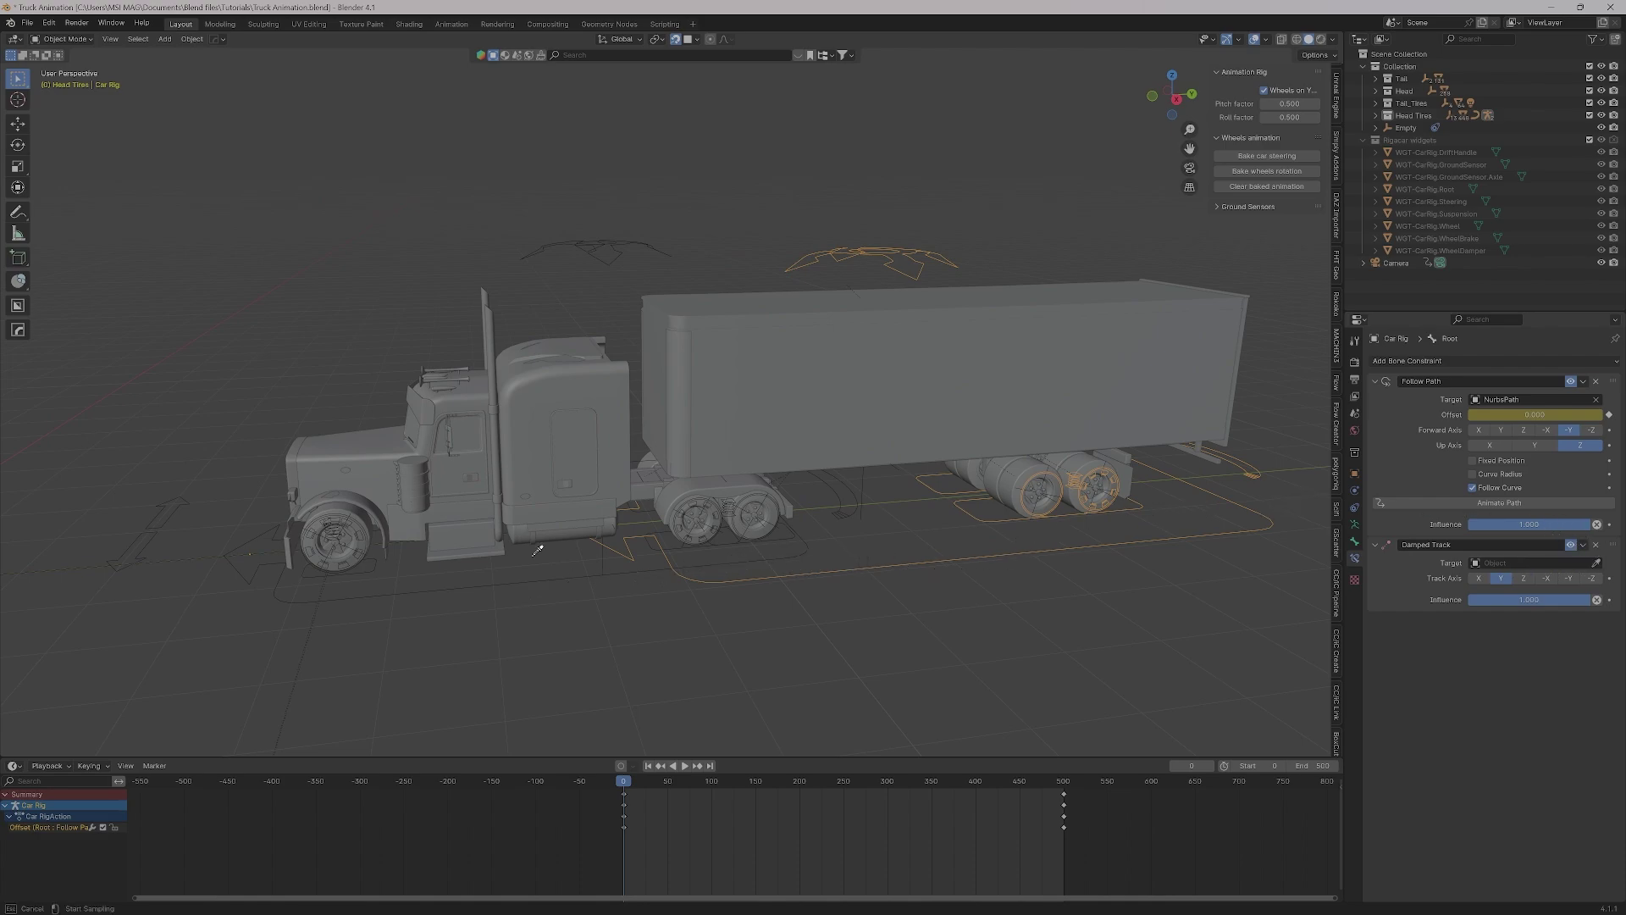
pyautogui.click(602, 237)
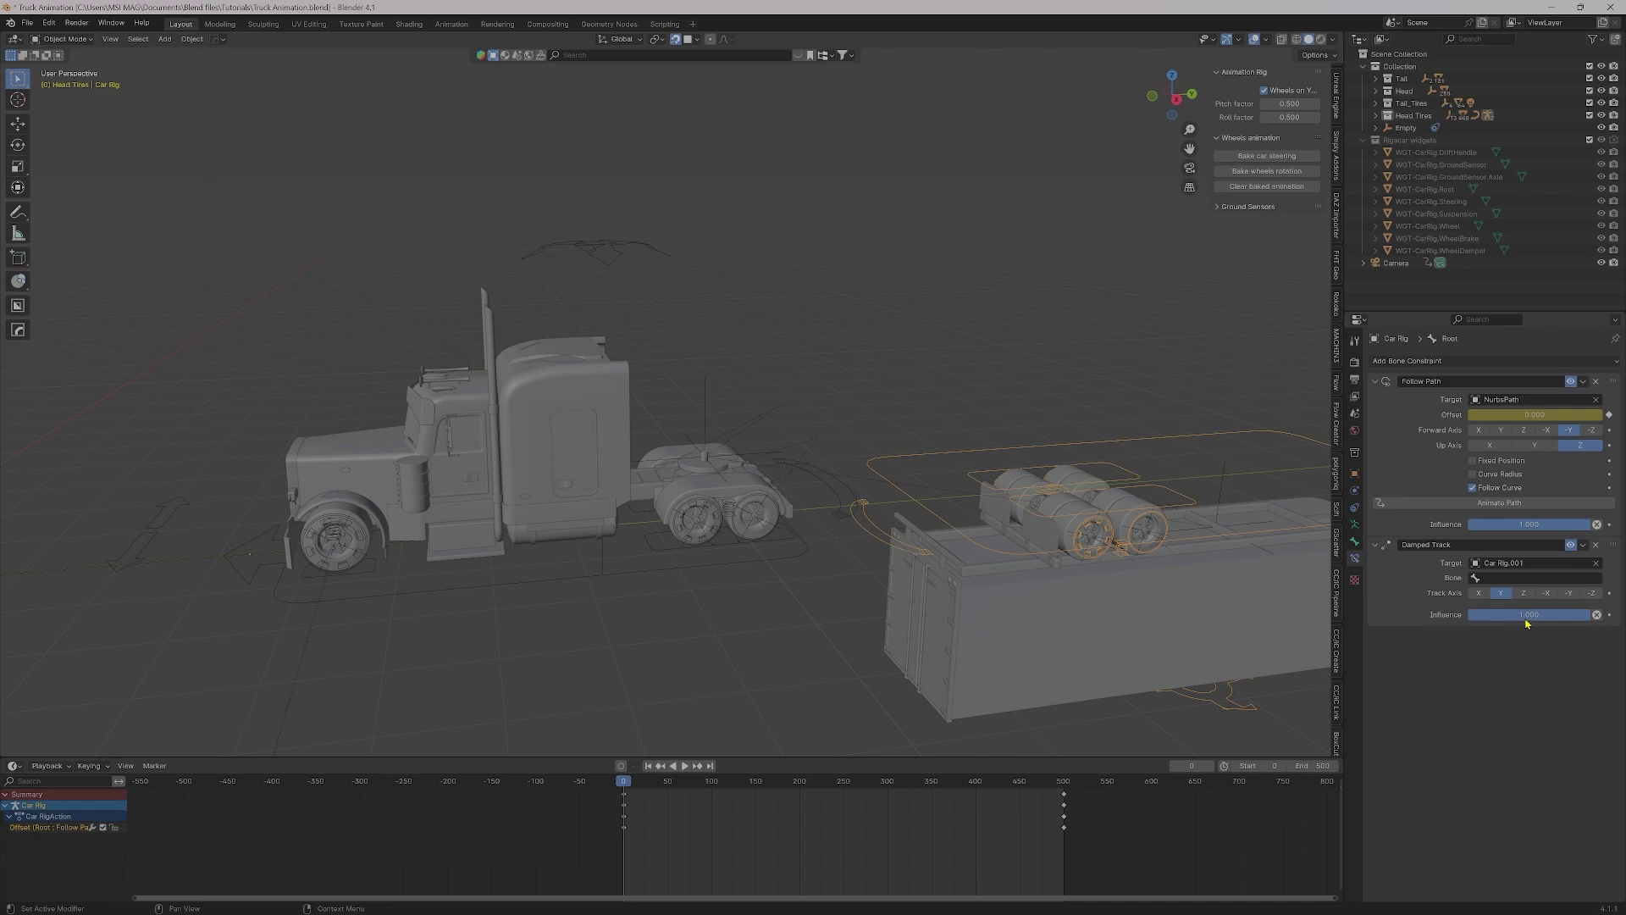
pyautogui.click(1515, 579)
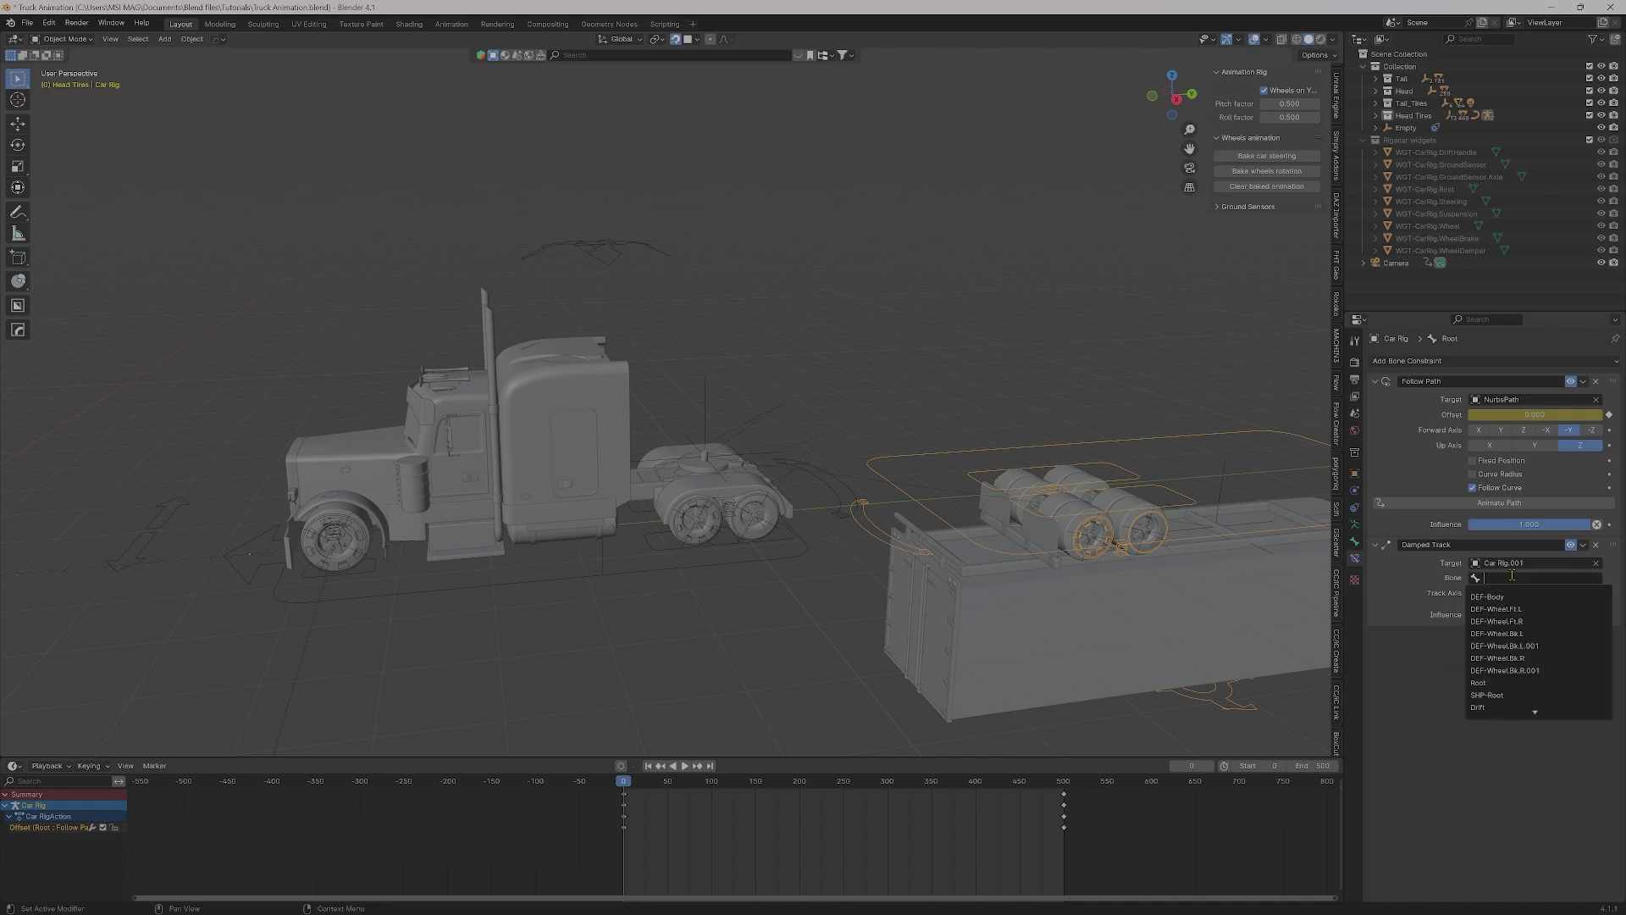
pyautogui.click(1483, 682)
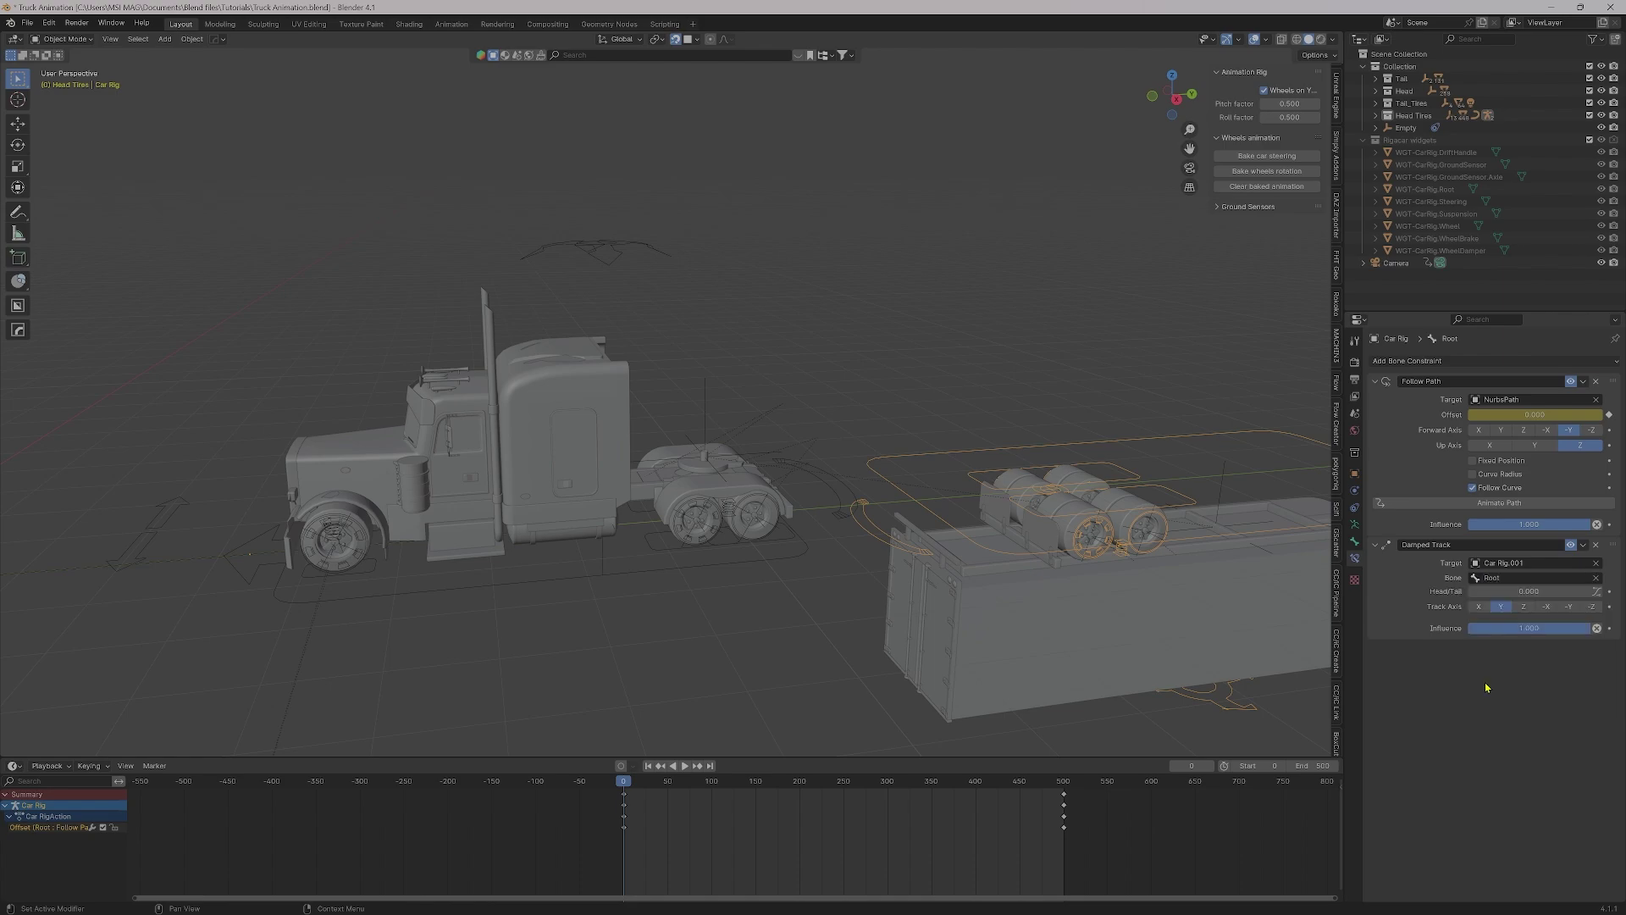
pyautogui.click(1571, 607)
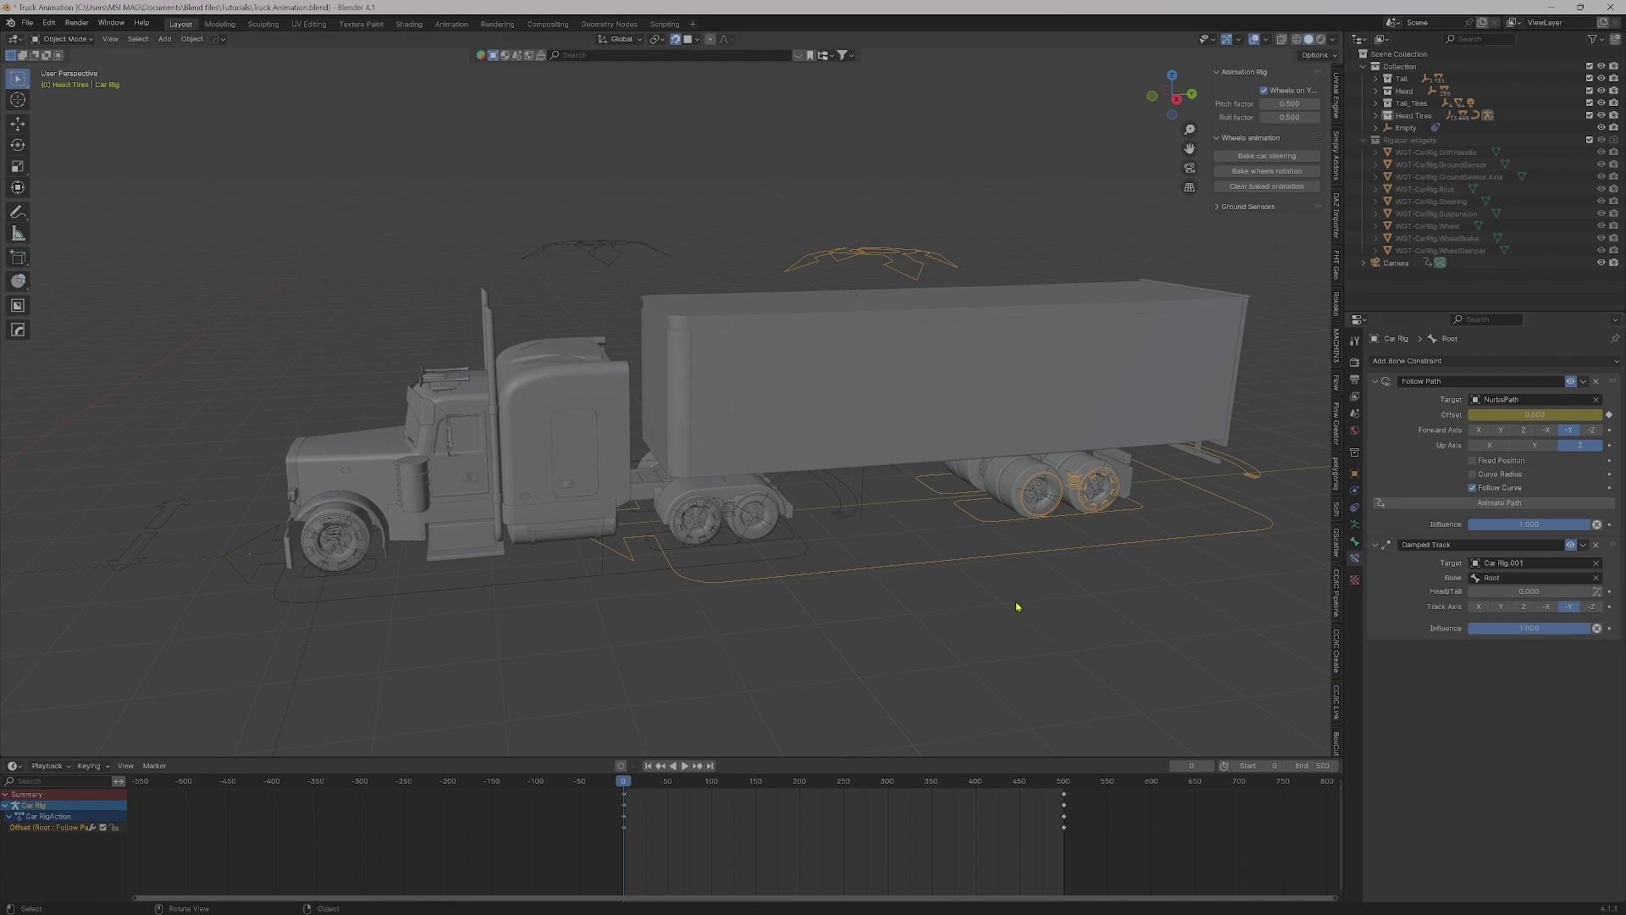
pyautogui.hotkey('ctrl', 'Tab')
# In Pose Mode, set the offset keyframes to Linear interpolation and return to frame 0
pyautogui.click(980, 599)
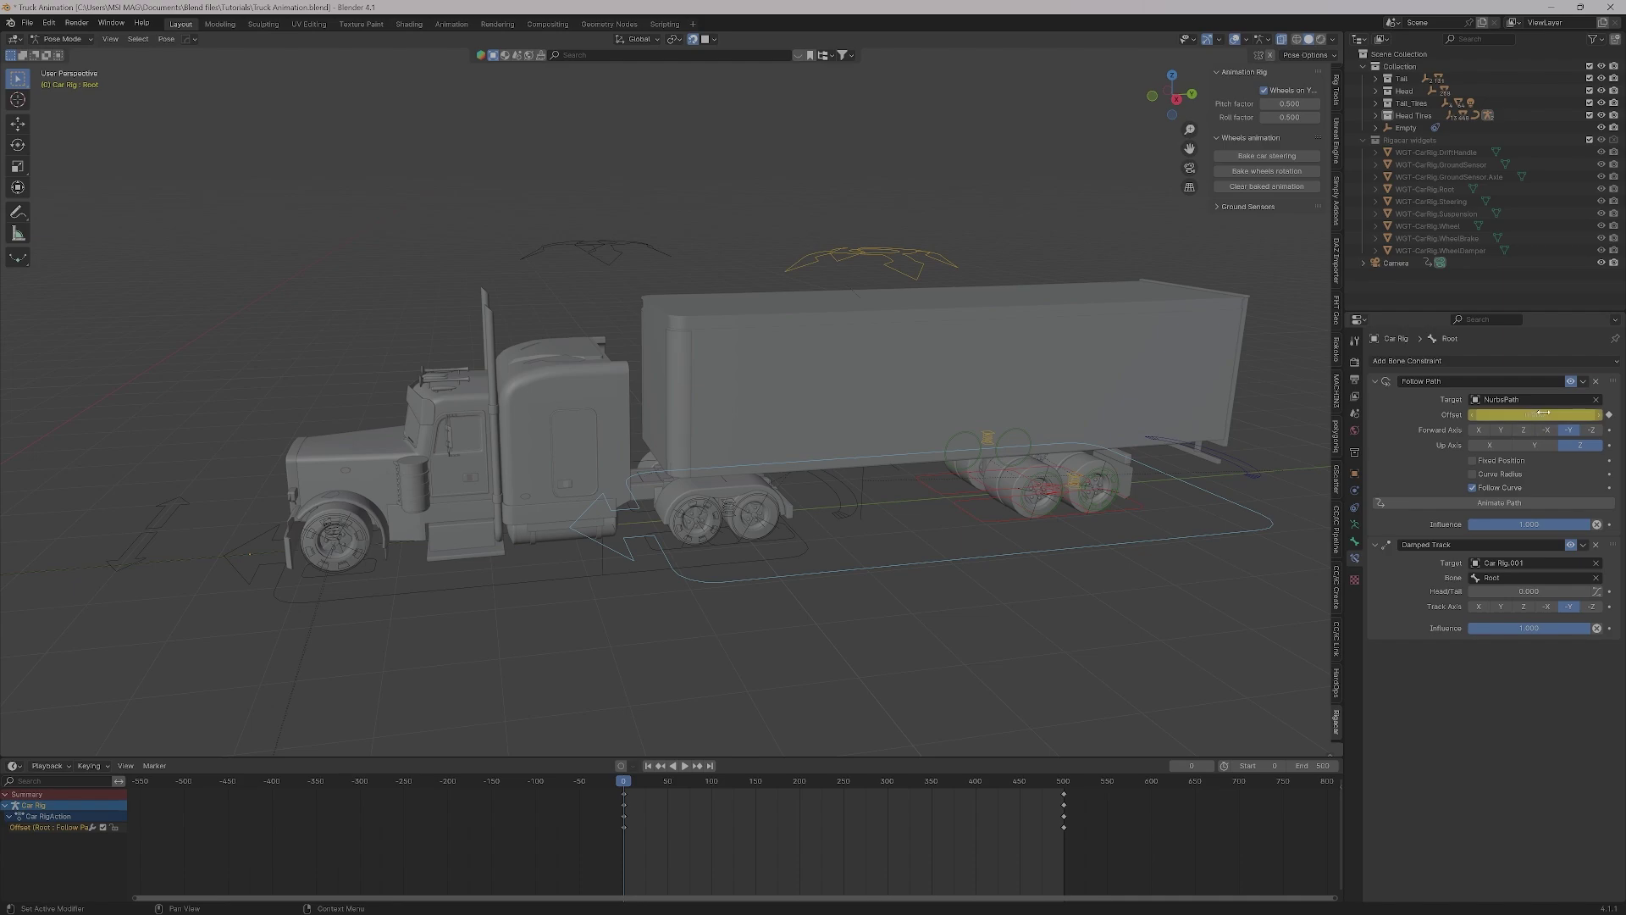
pyautogui.click(710, 765)
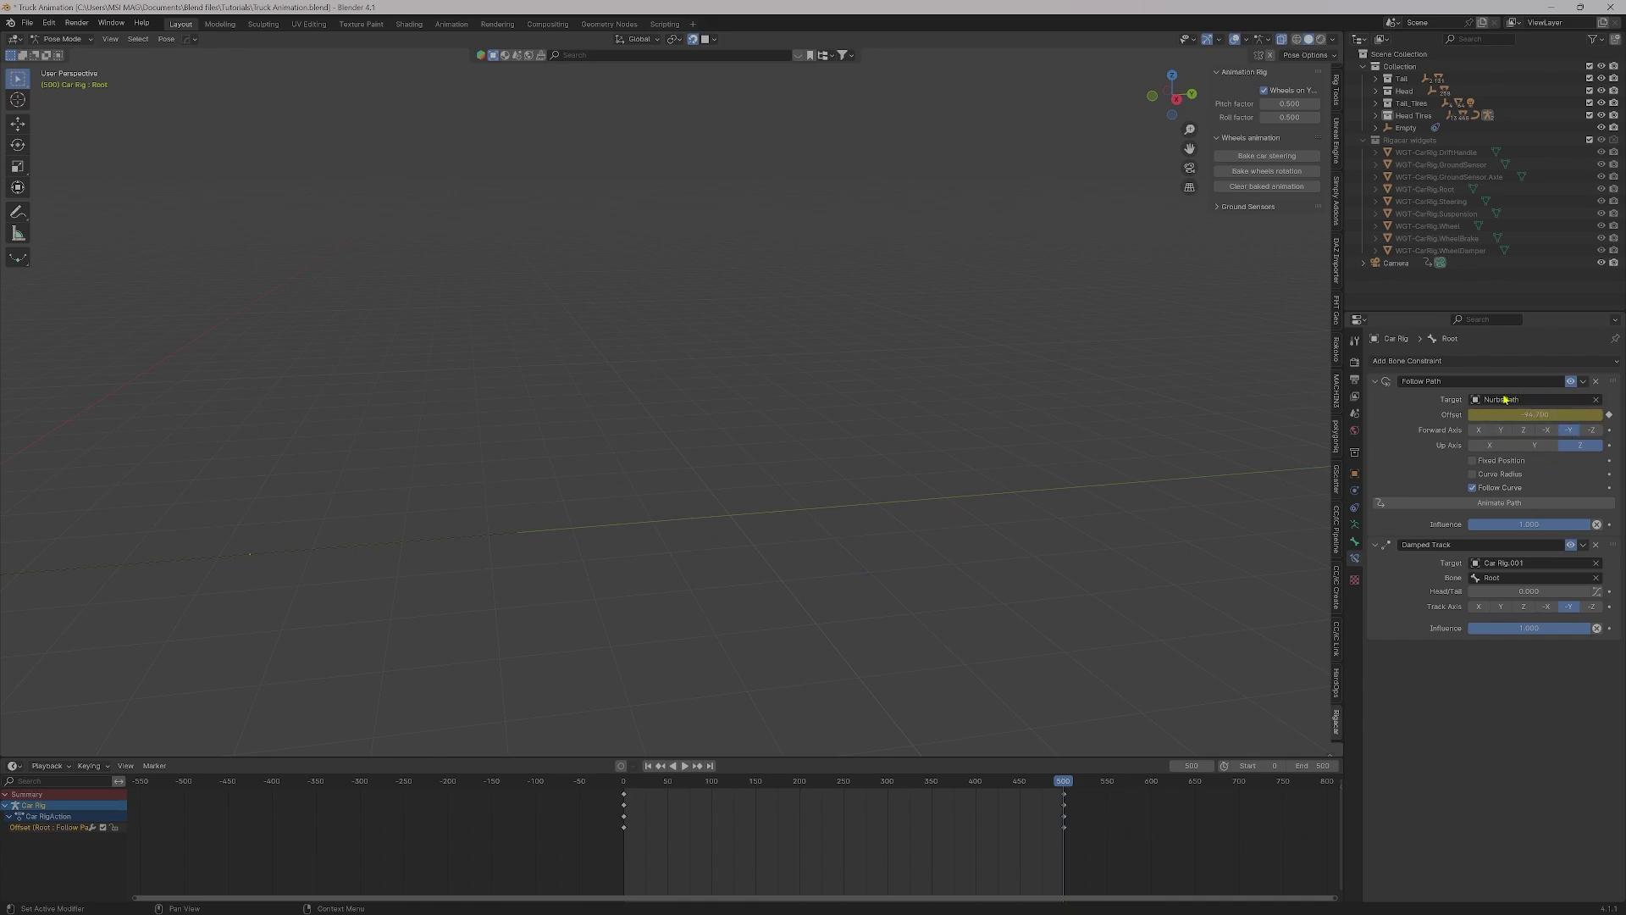
pyautogui.rightClick(784, 829)
pyautogui.moveTo(760, 820)
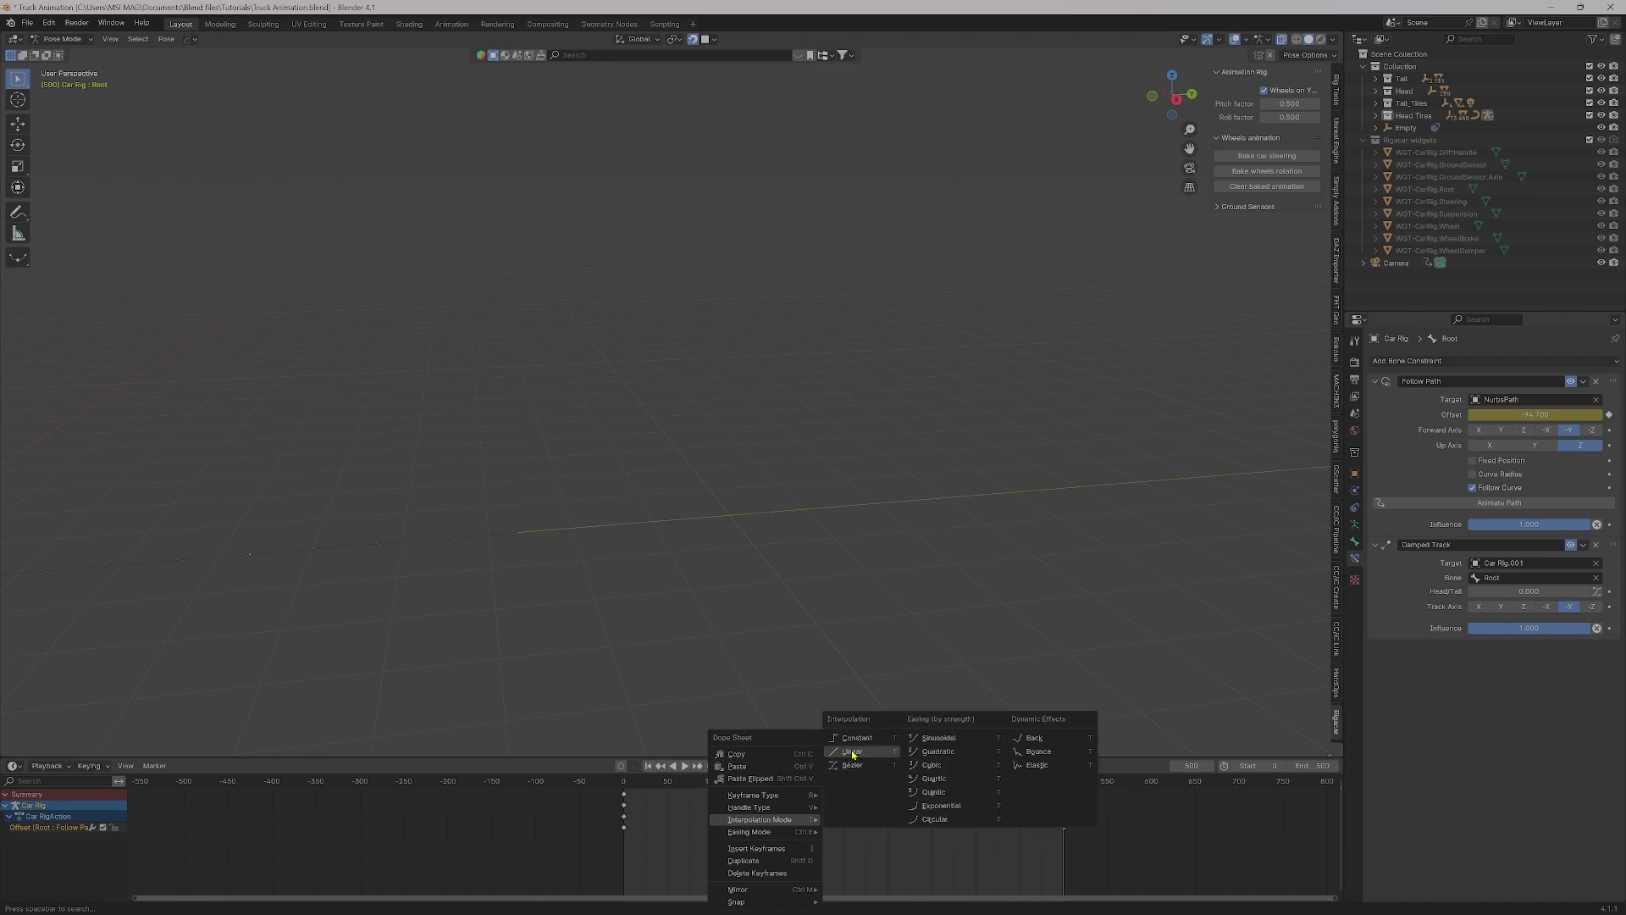
pyautogui.click(865, 752)
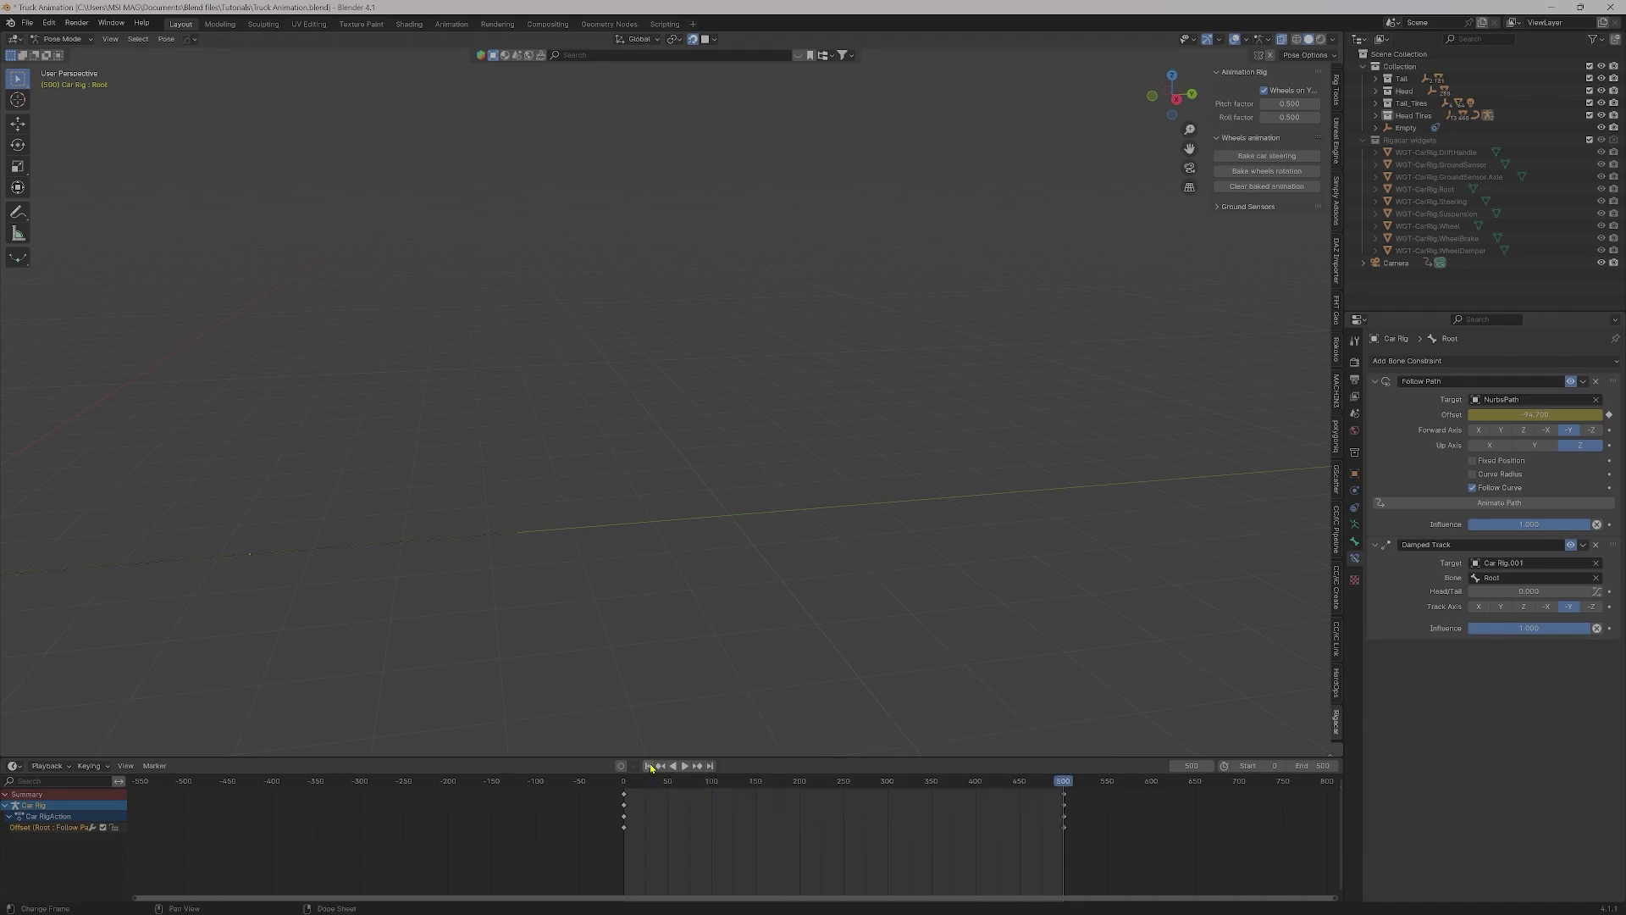
pyautogui.click(651, 766)
pyautogui.scroll(-3, 835, 672)
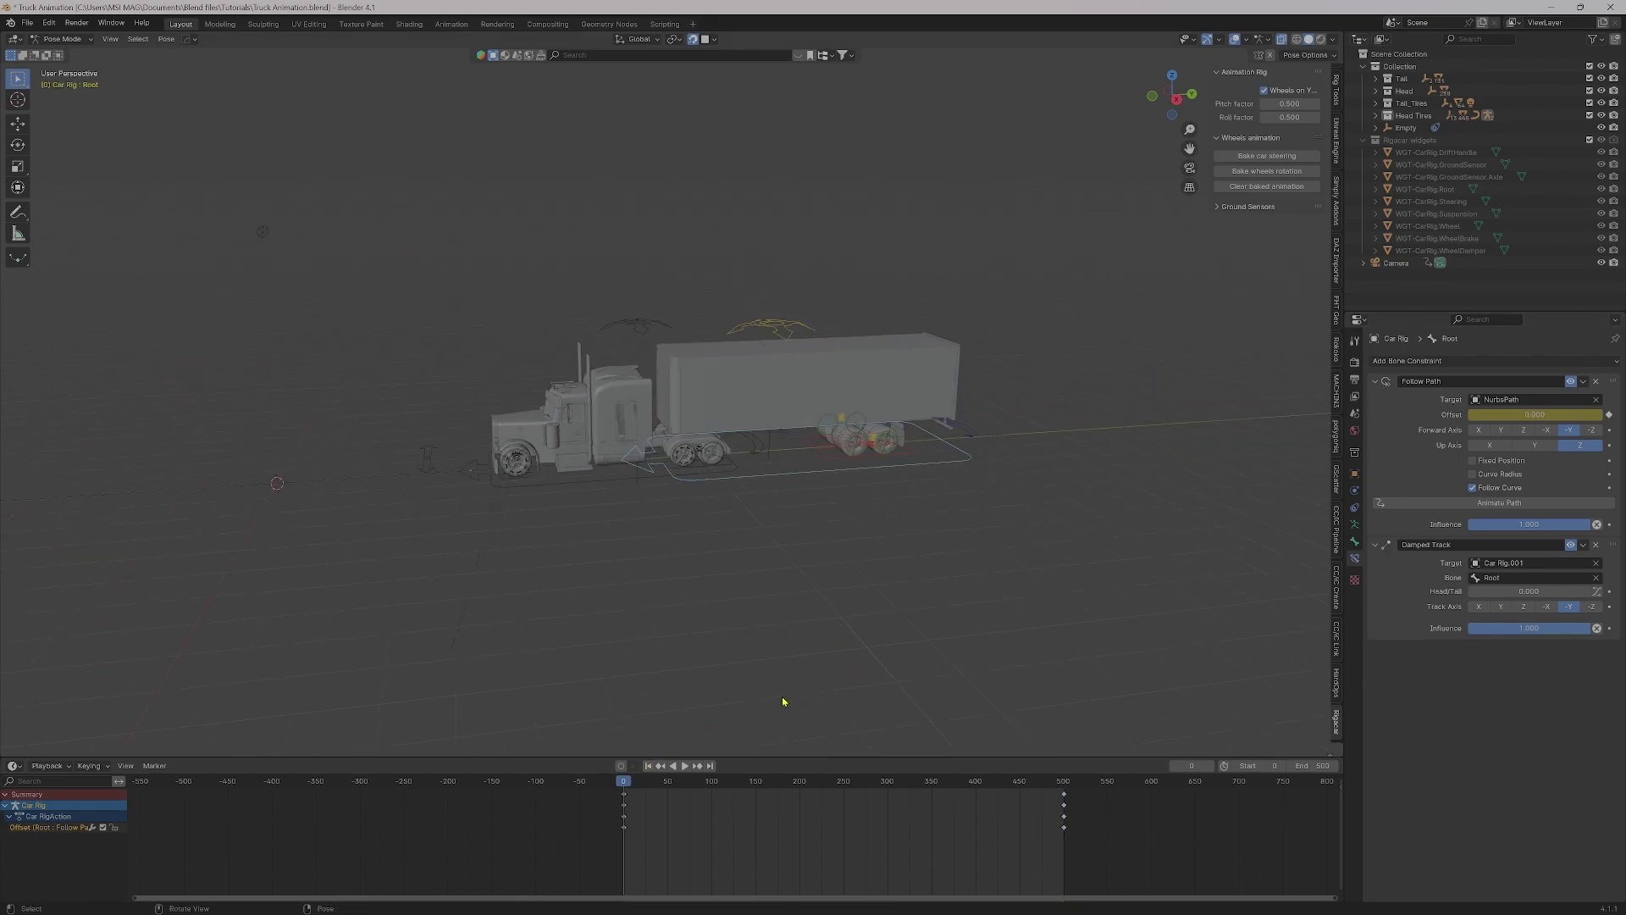
# Play the truck-and-trailer animation, switch to the Camera view and scrub the frames
pyautogui.keyDown('shift'); pyautogui.moveTo(695, 631); pyautogui.dragTo(966, 591, button='middle'); pyautogui.keyUp('shift')
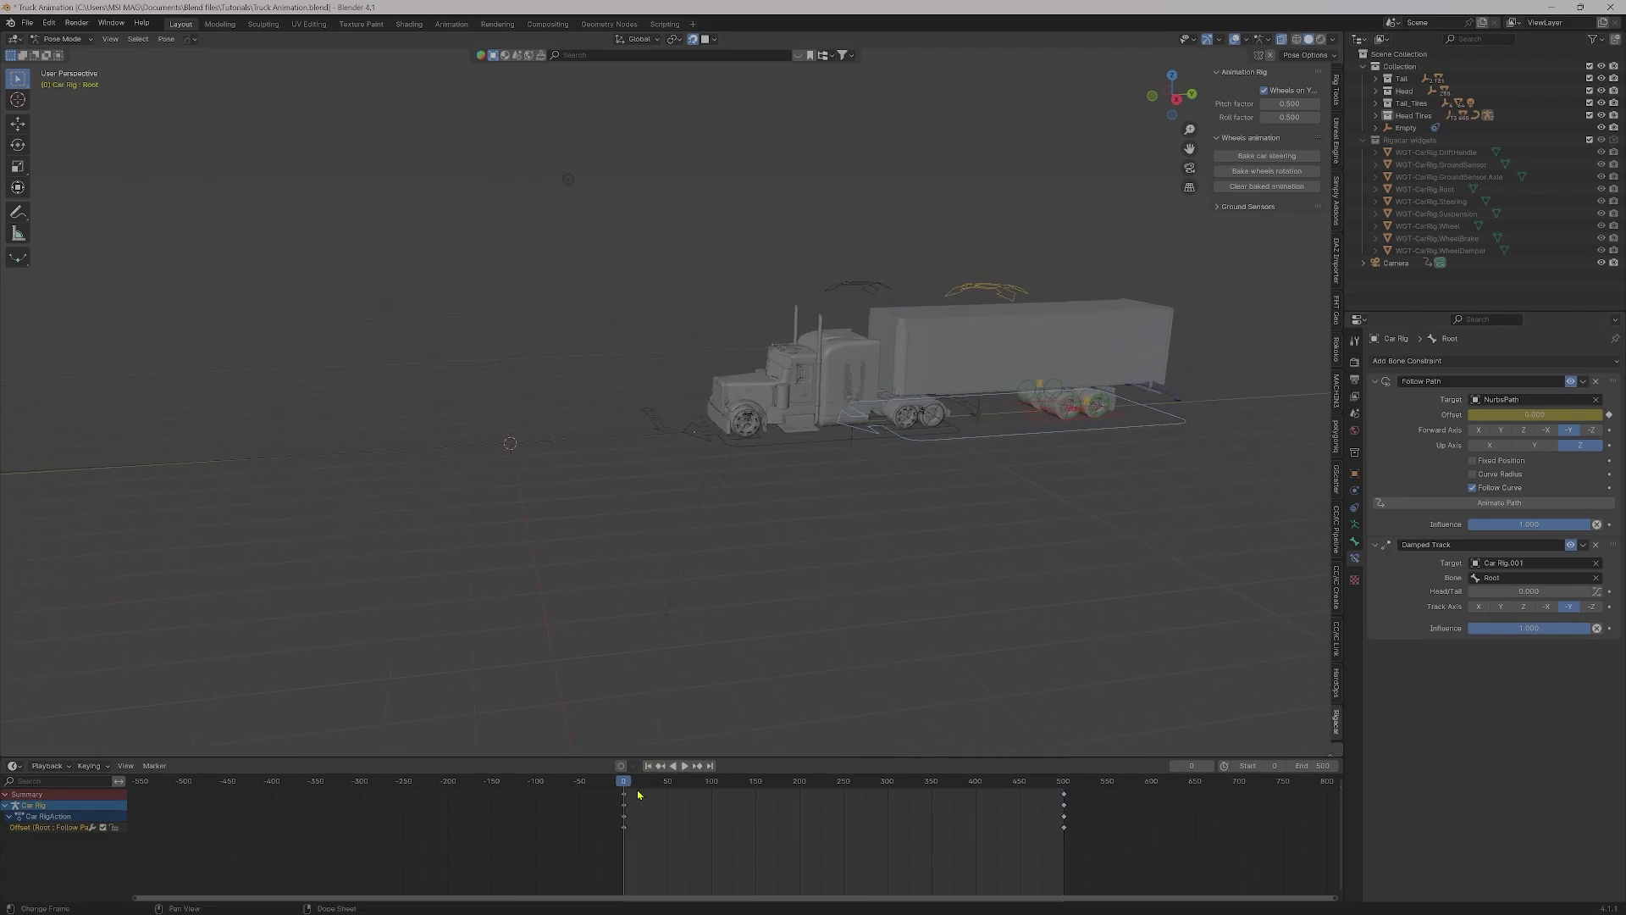
pyautogui.click(675, 765)
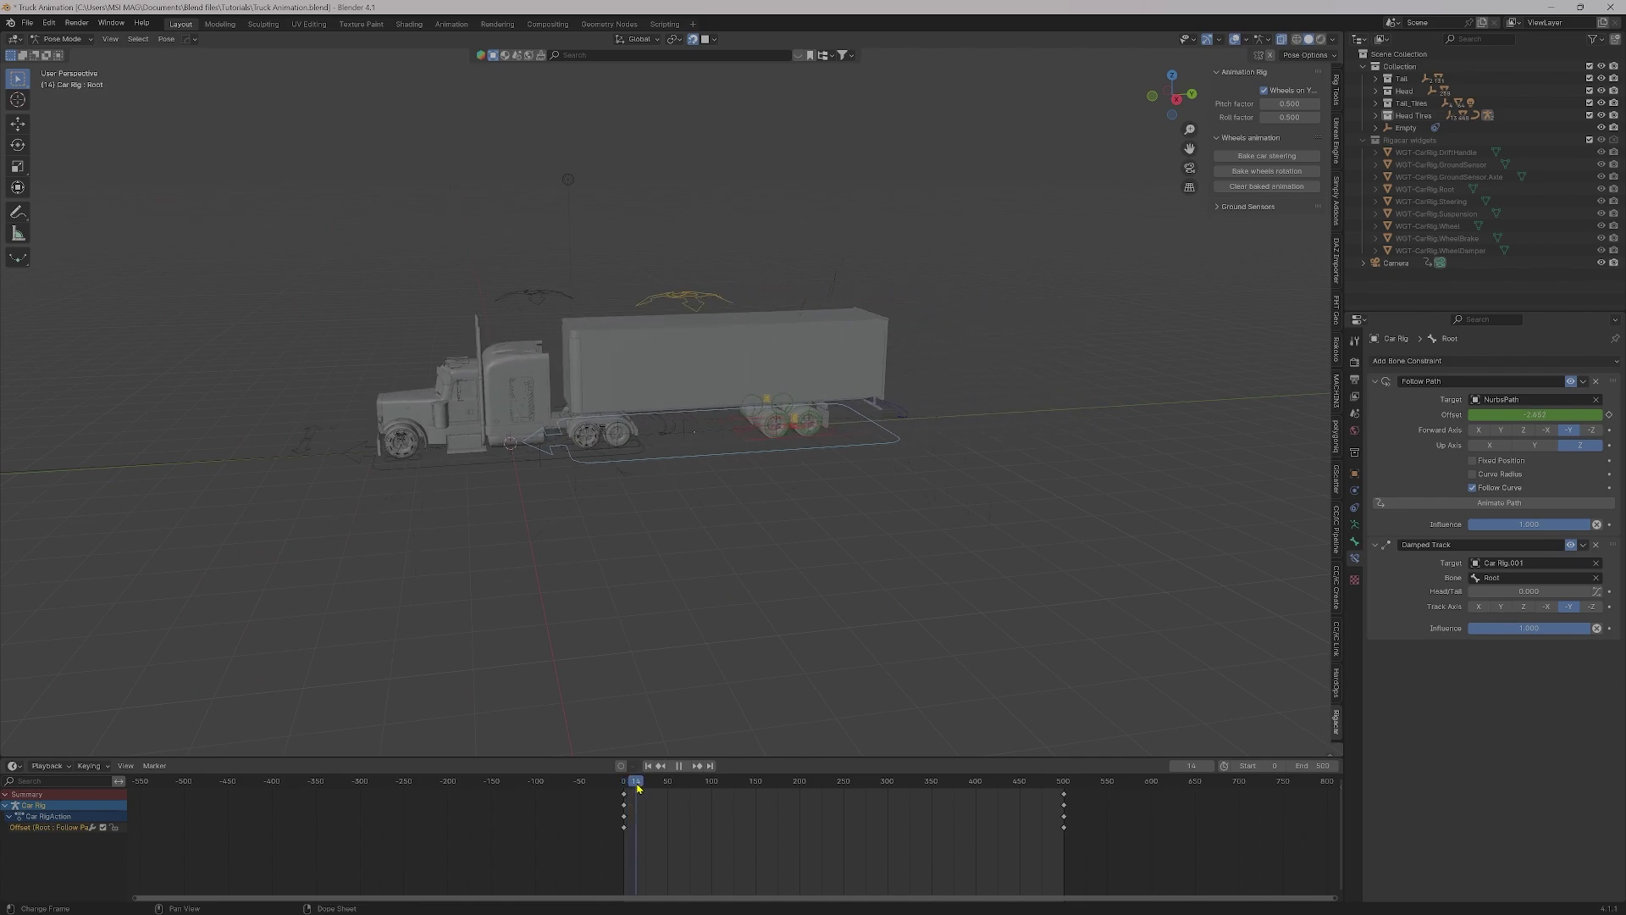
pyautogui.moveTo(581, 617); pyautogui.dragTo(814, 559, button='middle')
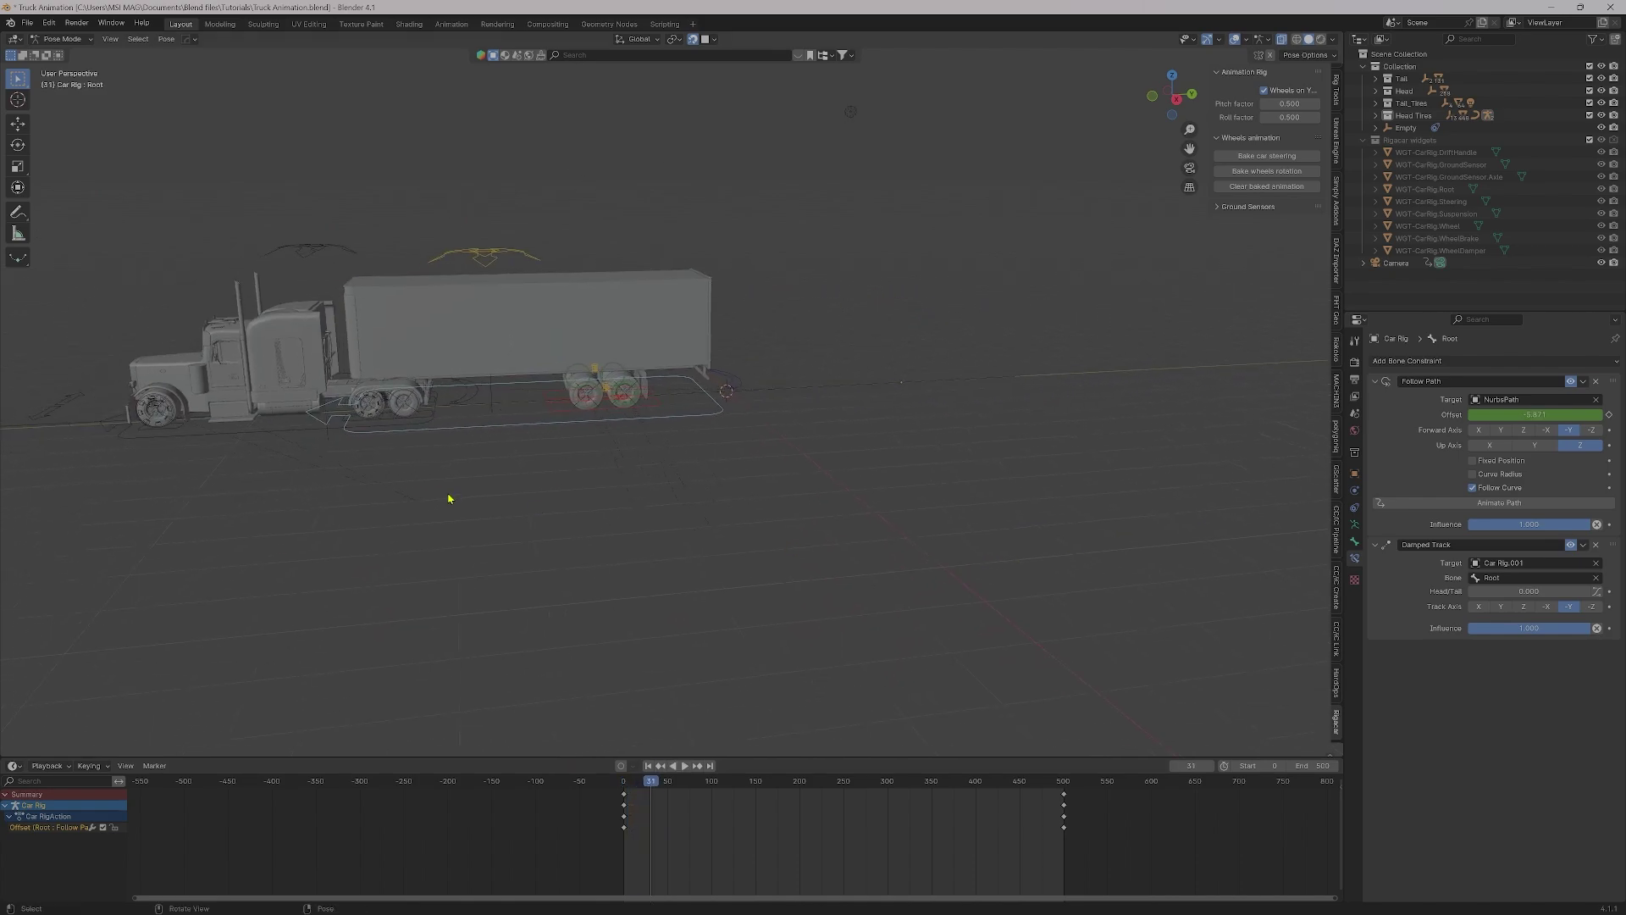
pyautogui.moveTo(468, 516); pyautogui.dragTo(748, 472, button='middle')
pyautogui.press('`')
pyautogui.click(712, 467)
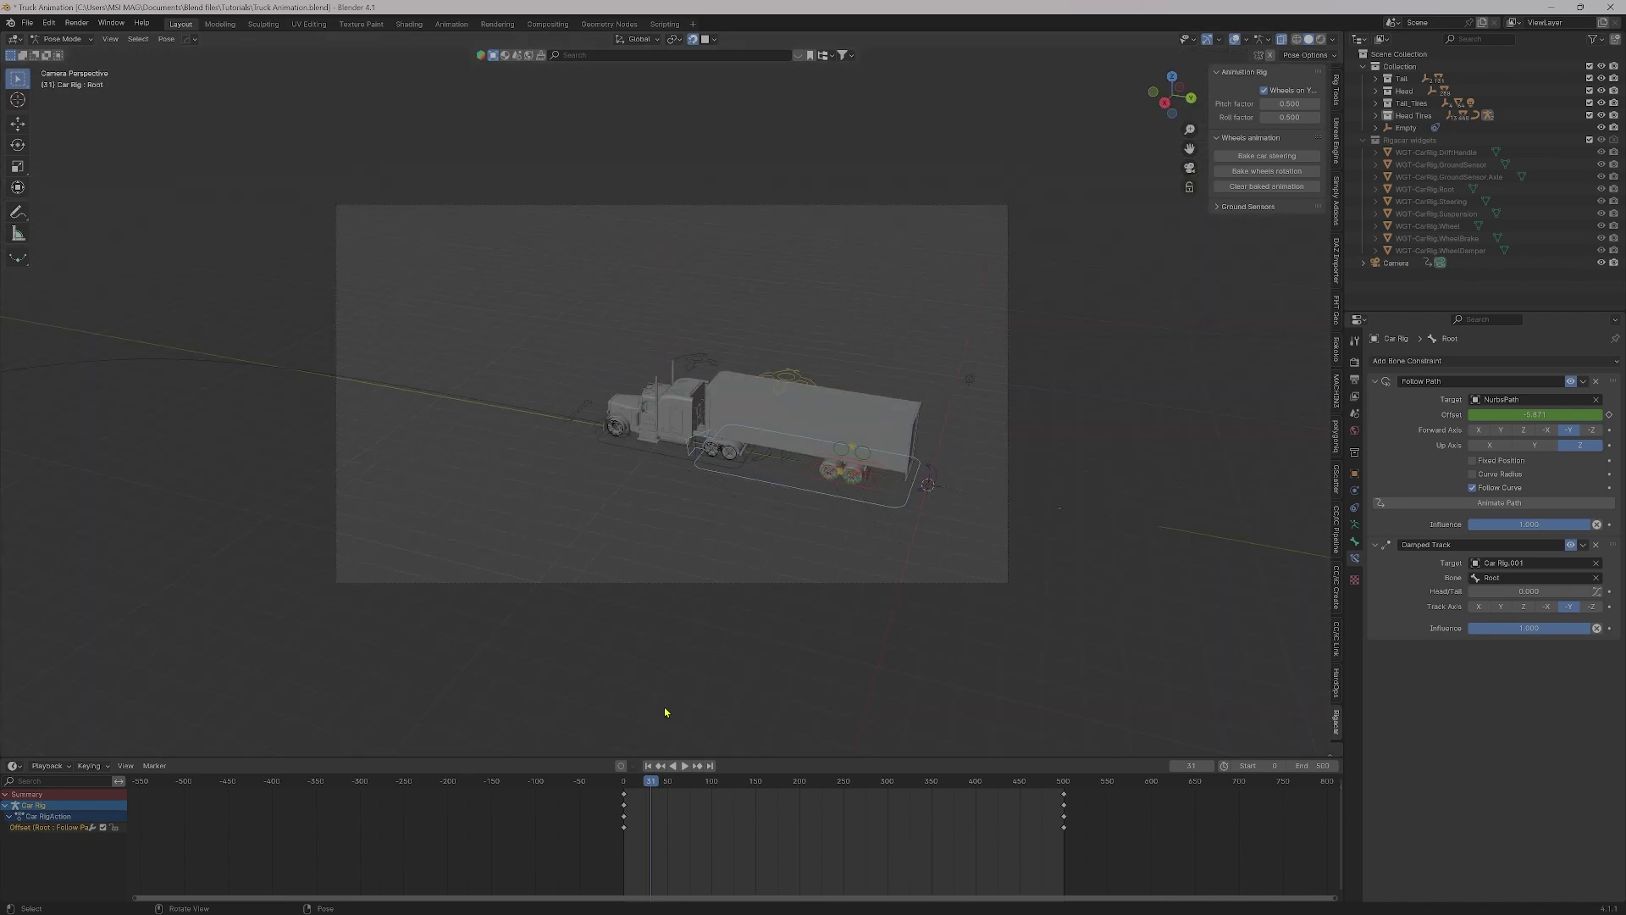
pyautogui.moveTo(651, 788)
pyautogui.mouseDown()
pyautogui.moveTo(626, 789)
pyautogui.moveTo(758, 793)
pyautogui.moveTo(591, 785)
pyautogui.mouseUp()
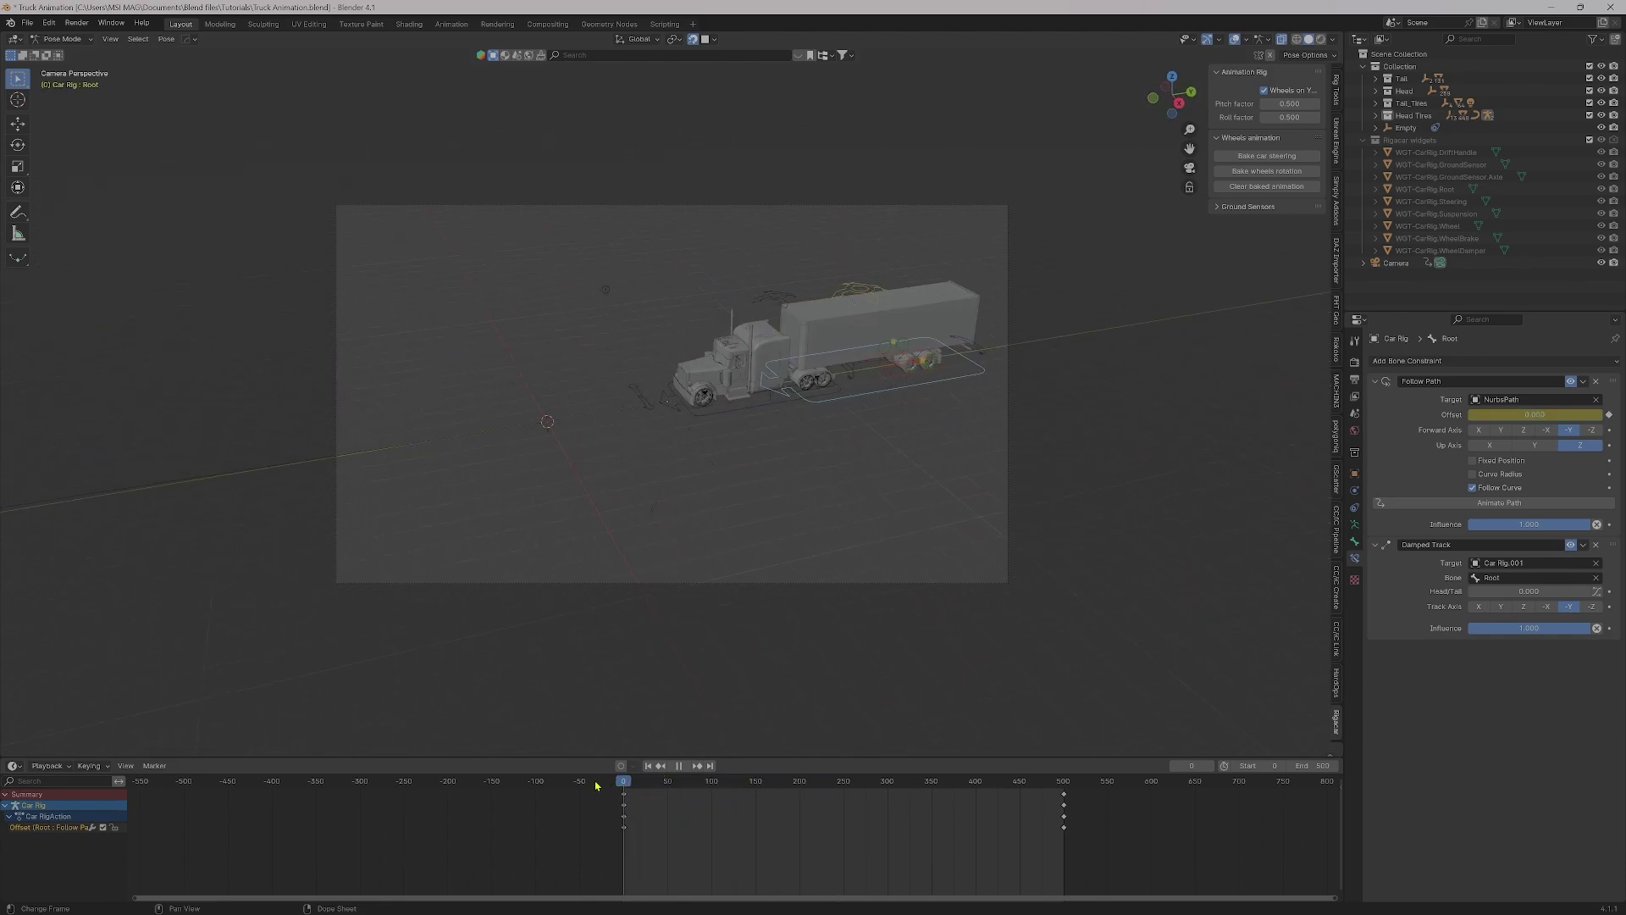
# In Object Mode, reveal the hidden ground plane with Alt+H and view the truck rig's ground sensor settings
pyautogui.moveTo(826, 601); pyautogui.dragTo(845, 426, button='middle')
pyautogui.hotkey('ctrl', 'Tab')
pyautogui.click(862, 365)
pyautogui.hotkey('alt', 'h')
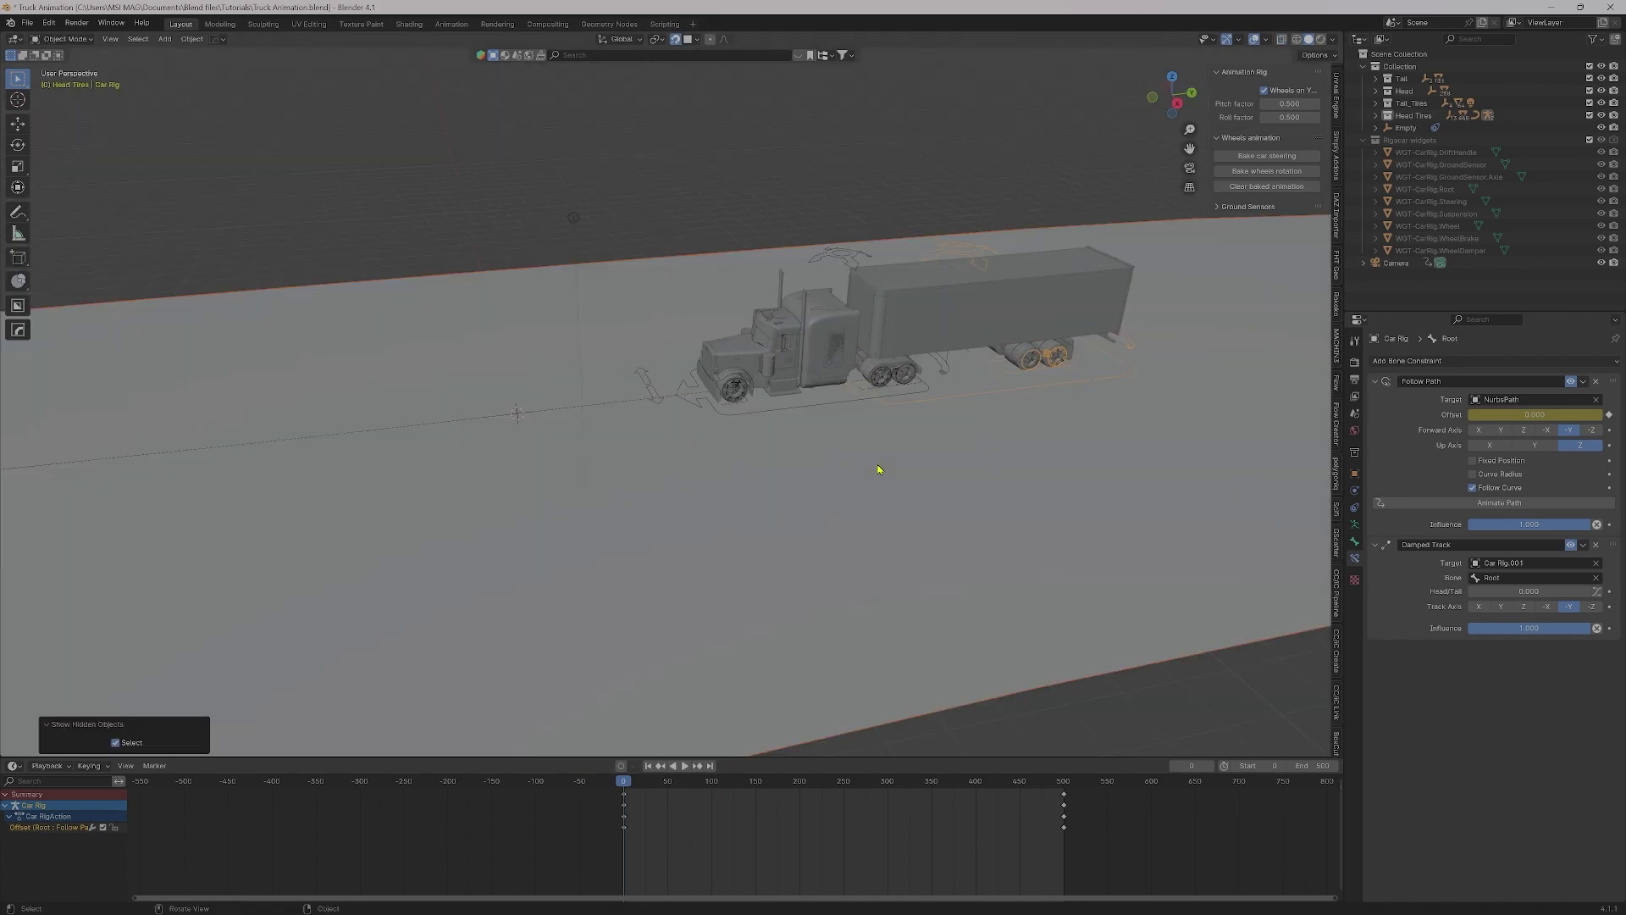
pyautogui.click(880, 449)
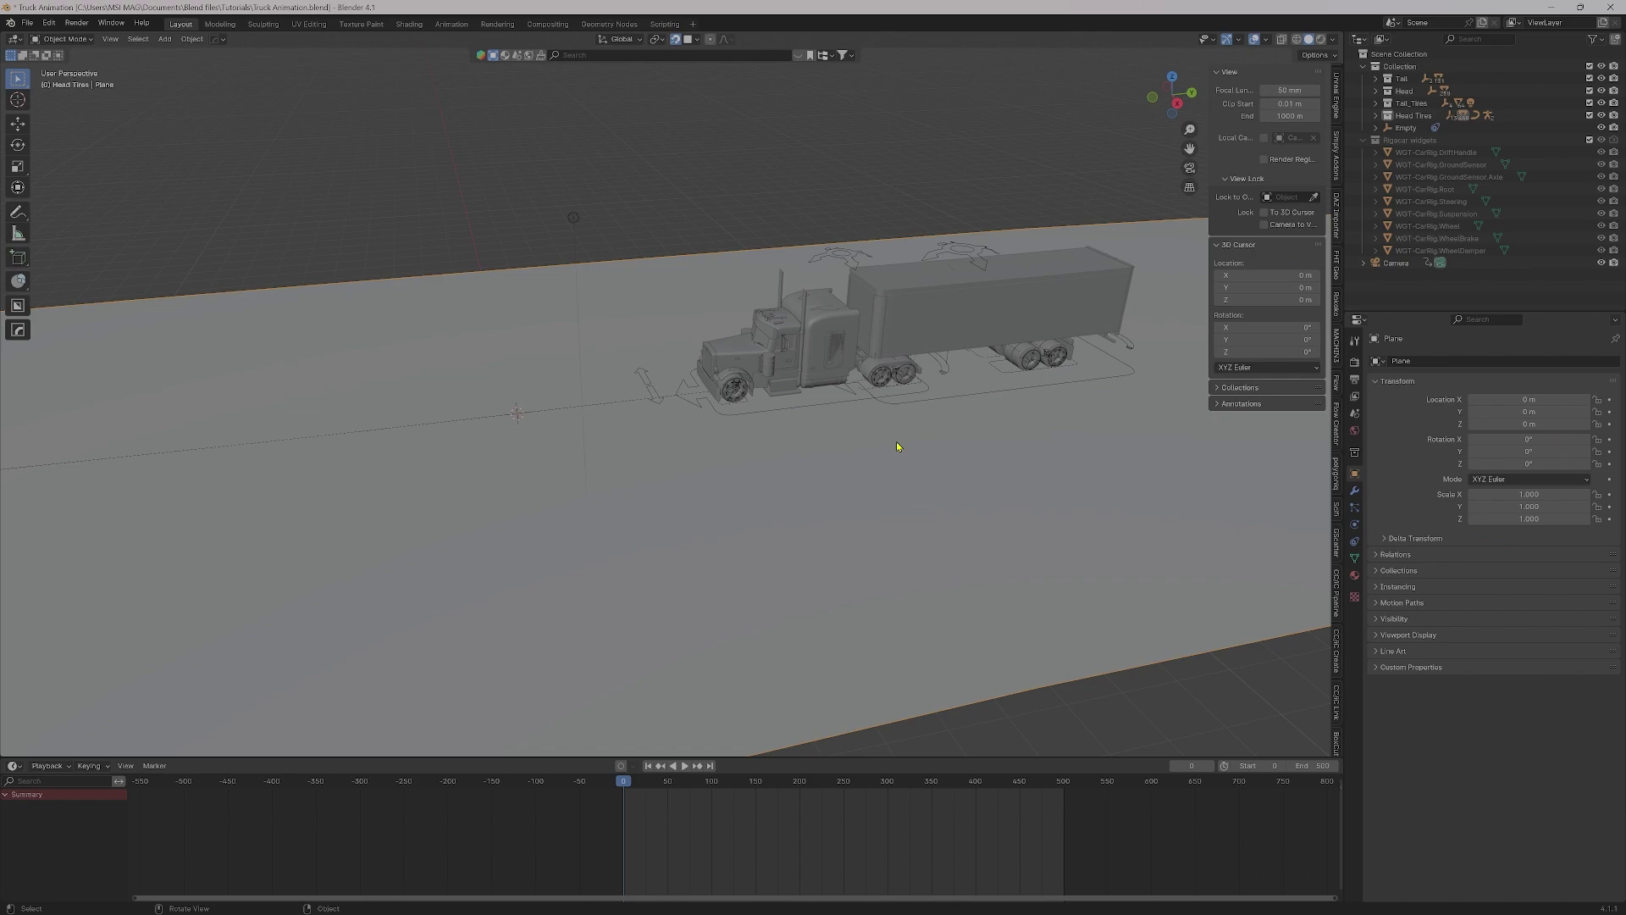
pyautogui.keyDown('shift'); pyautogui.moveTo(846, 414); pyautogui.dragTo(751, 445, button='middle'); pyautogui.keyUp('shift')
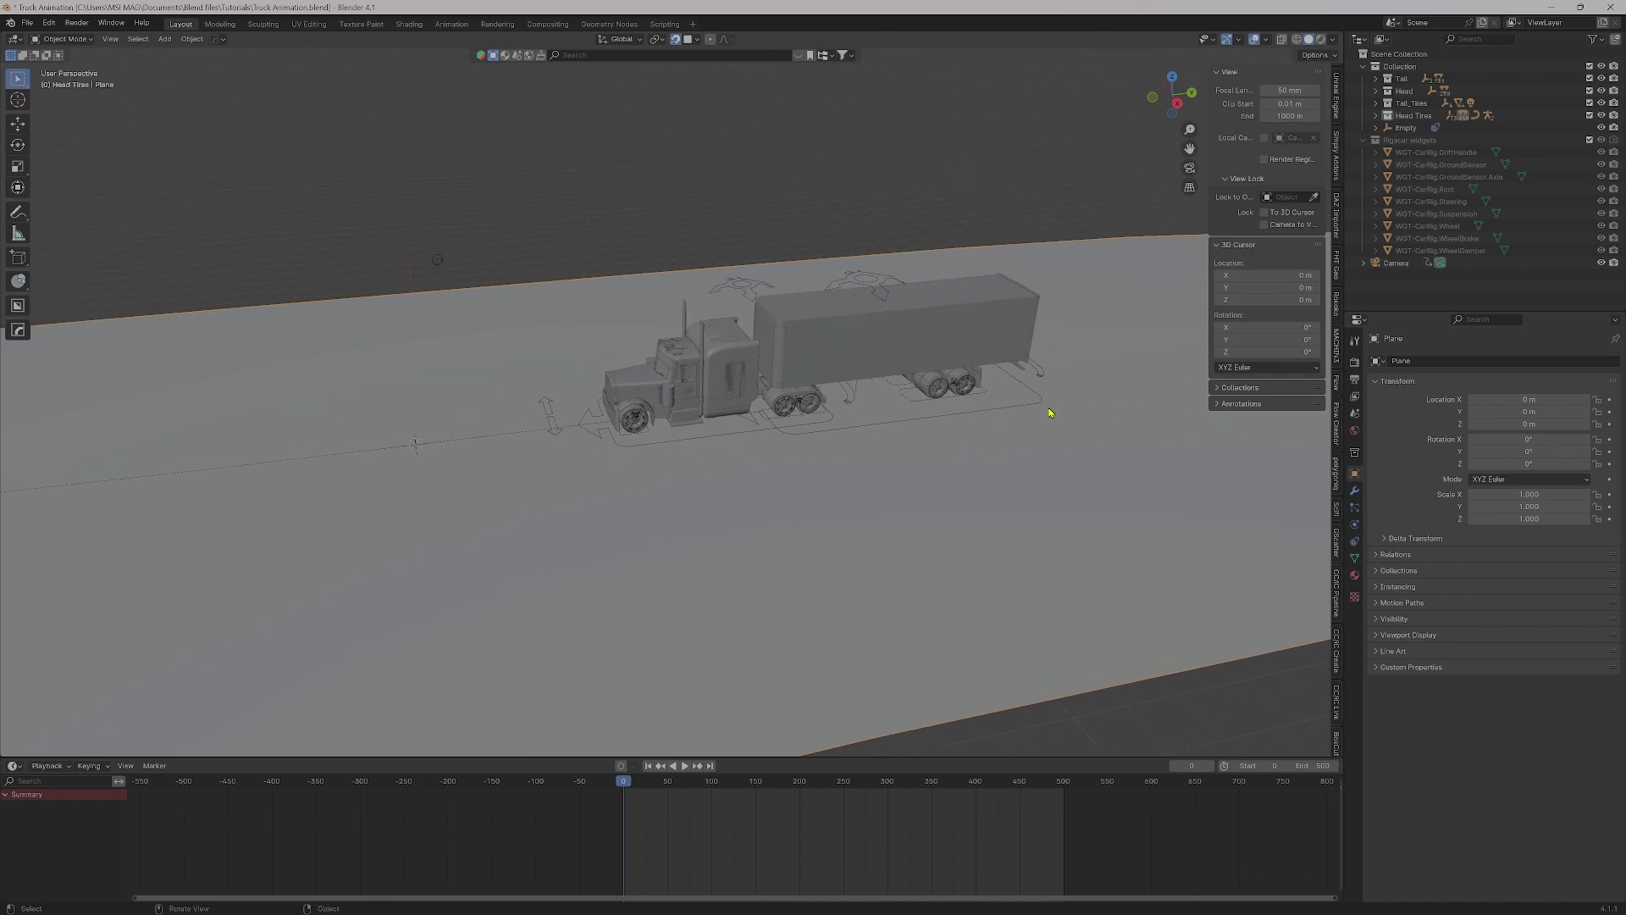
pyautogui.click(1039, 380)
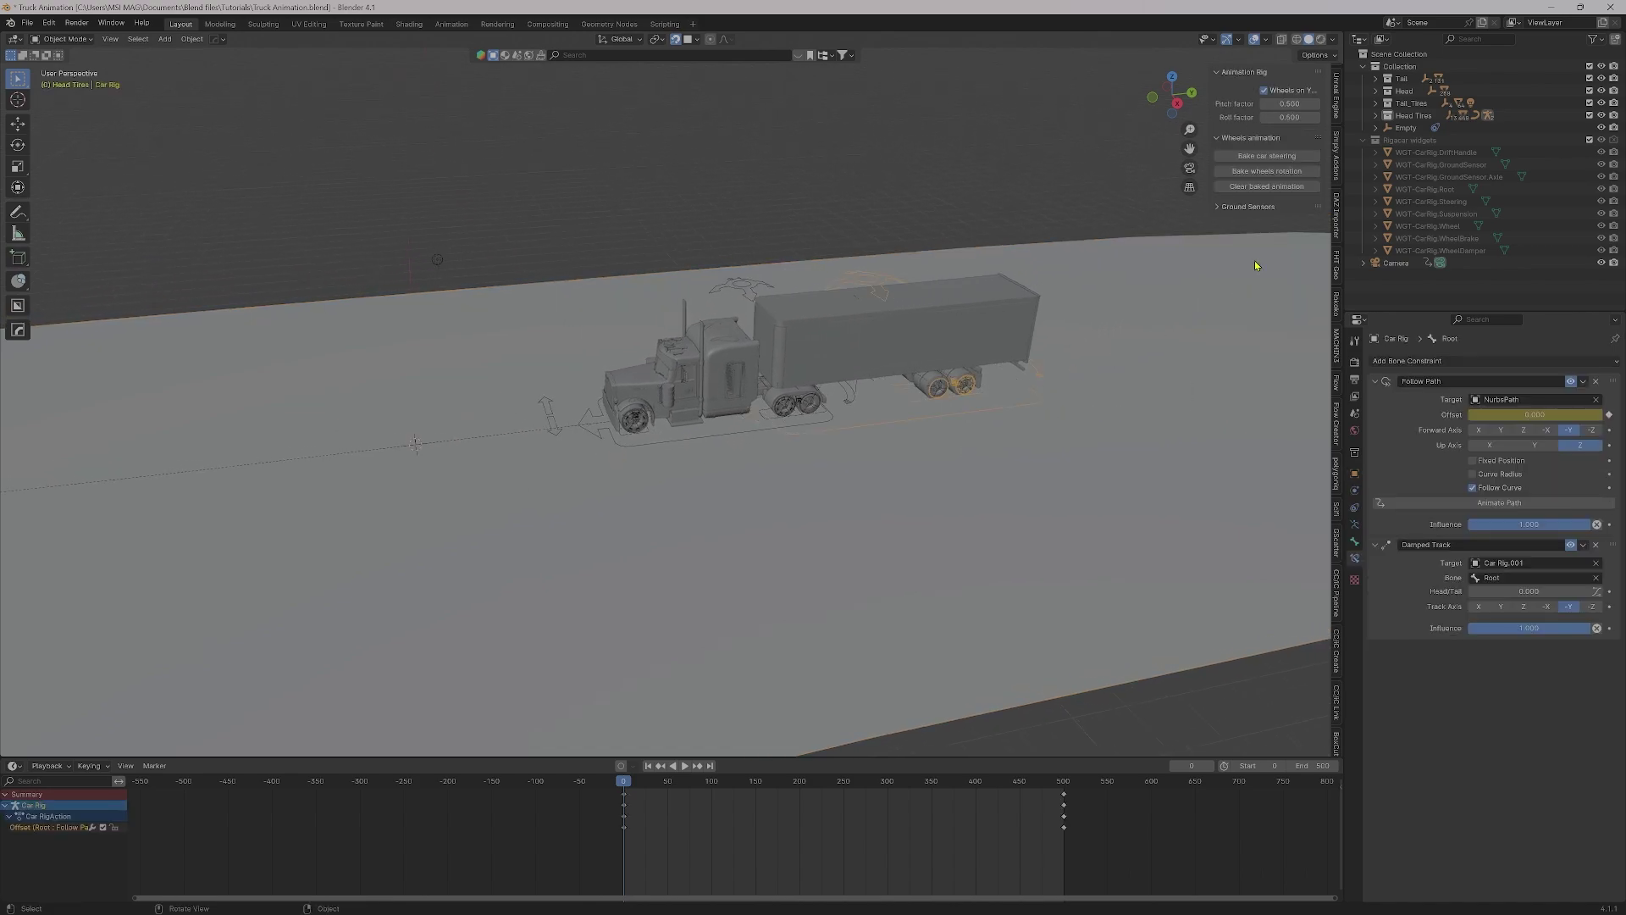
pyautogui.click(1243, 207)
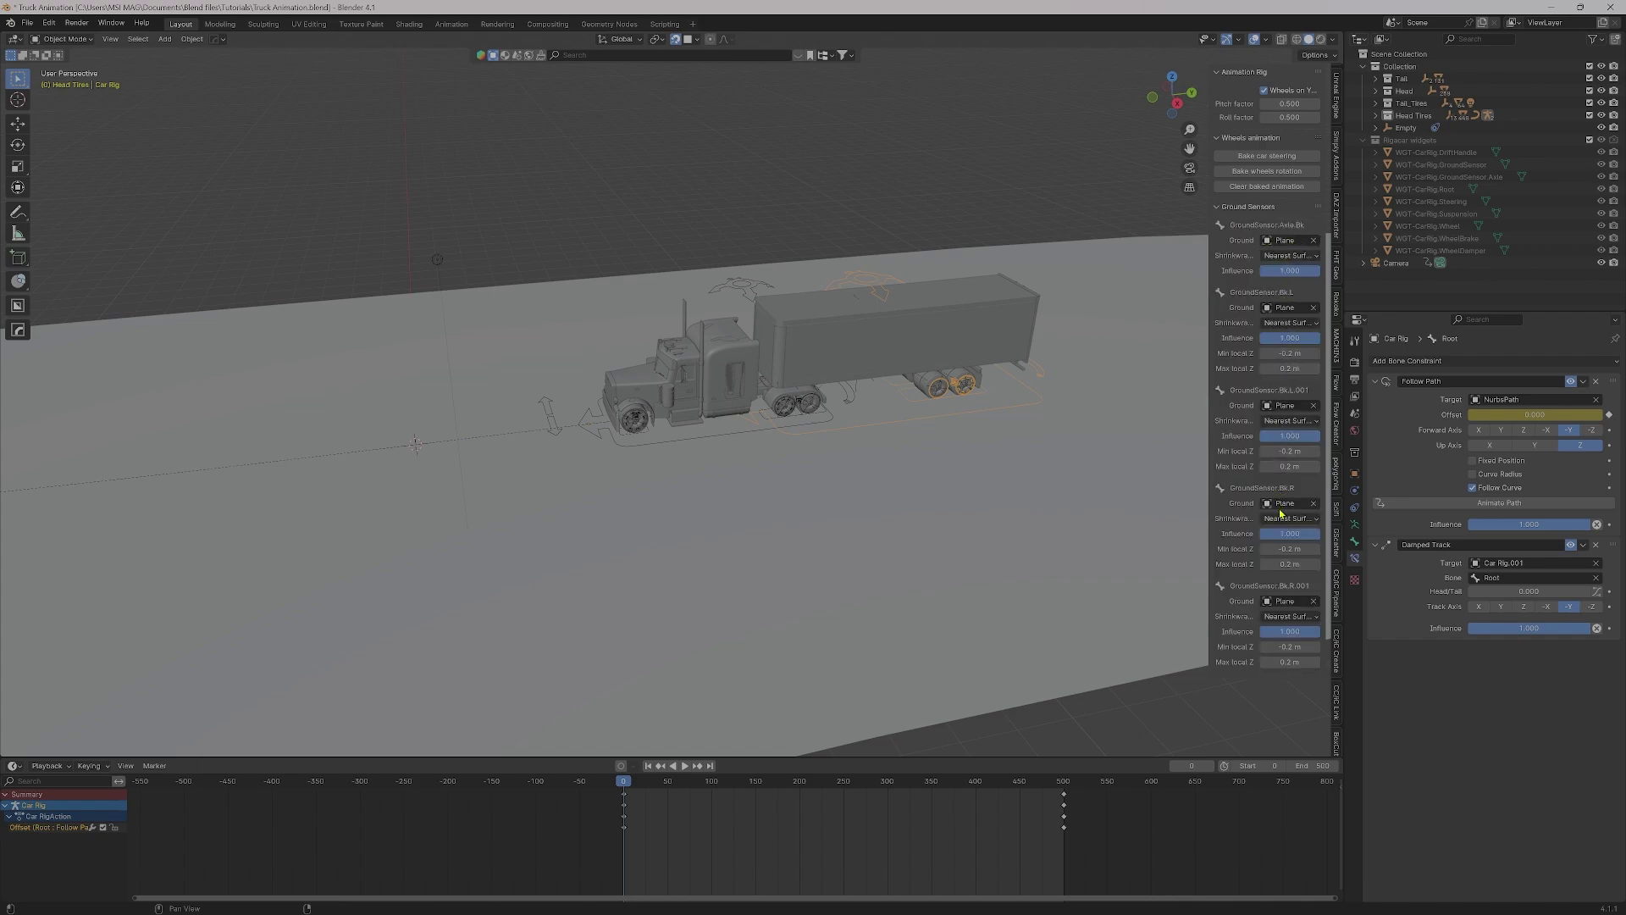
# Rename the plane to 'Ground' and reselect the truck rig
pyautogui.click(933, 542)
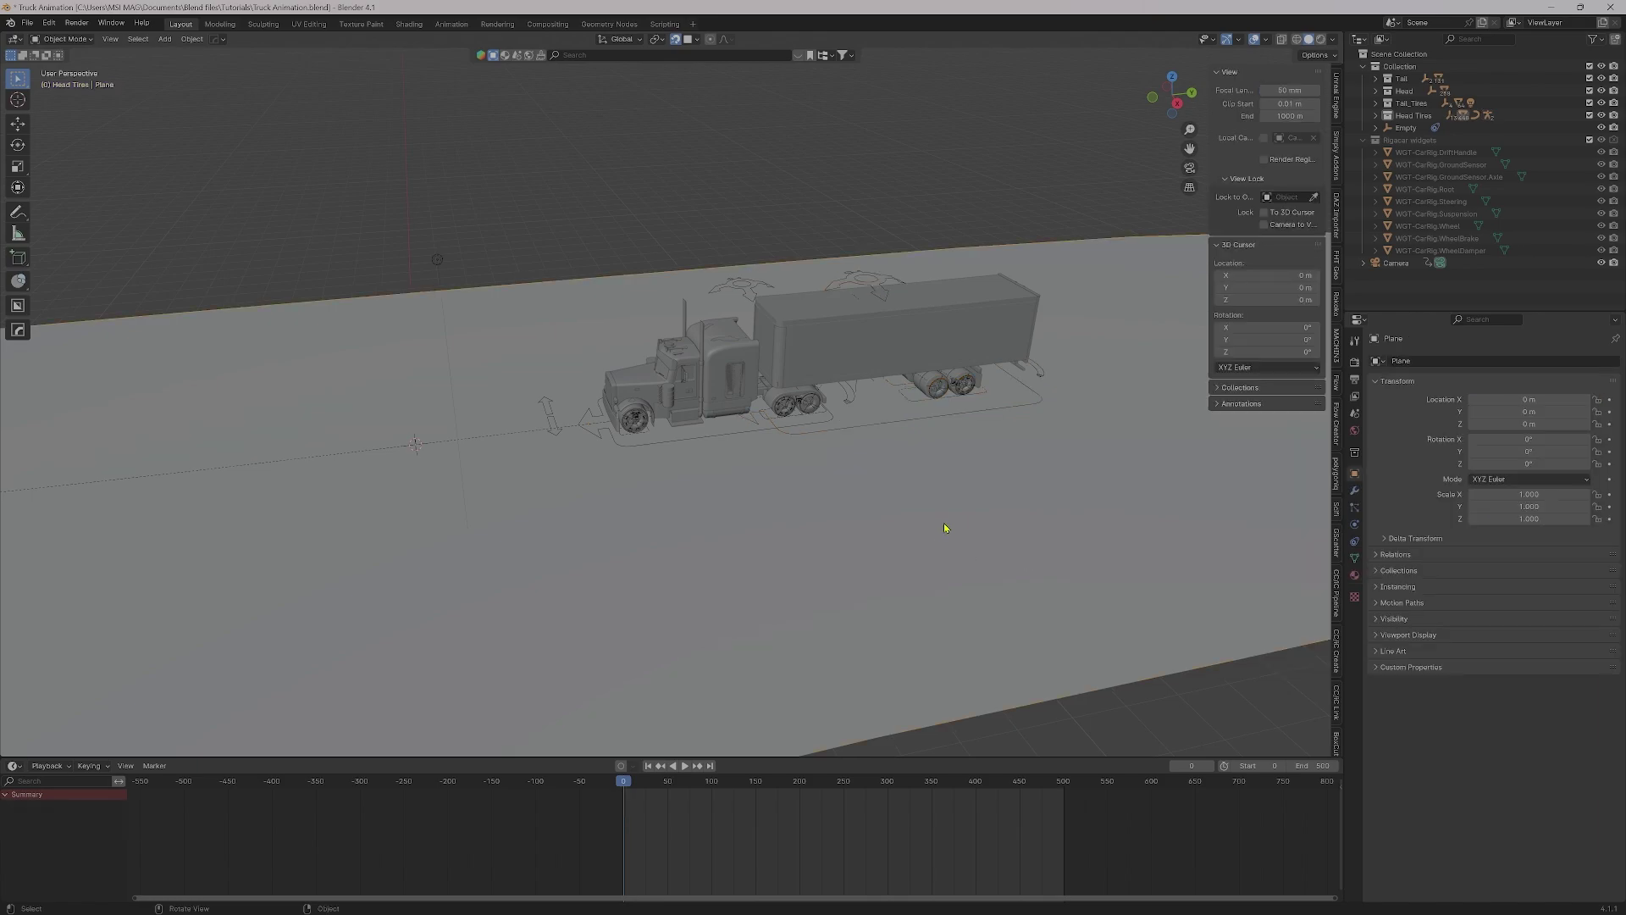
pyautogui.press('F2')
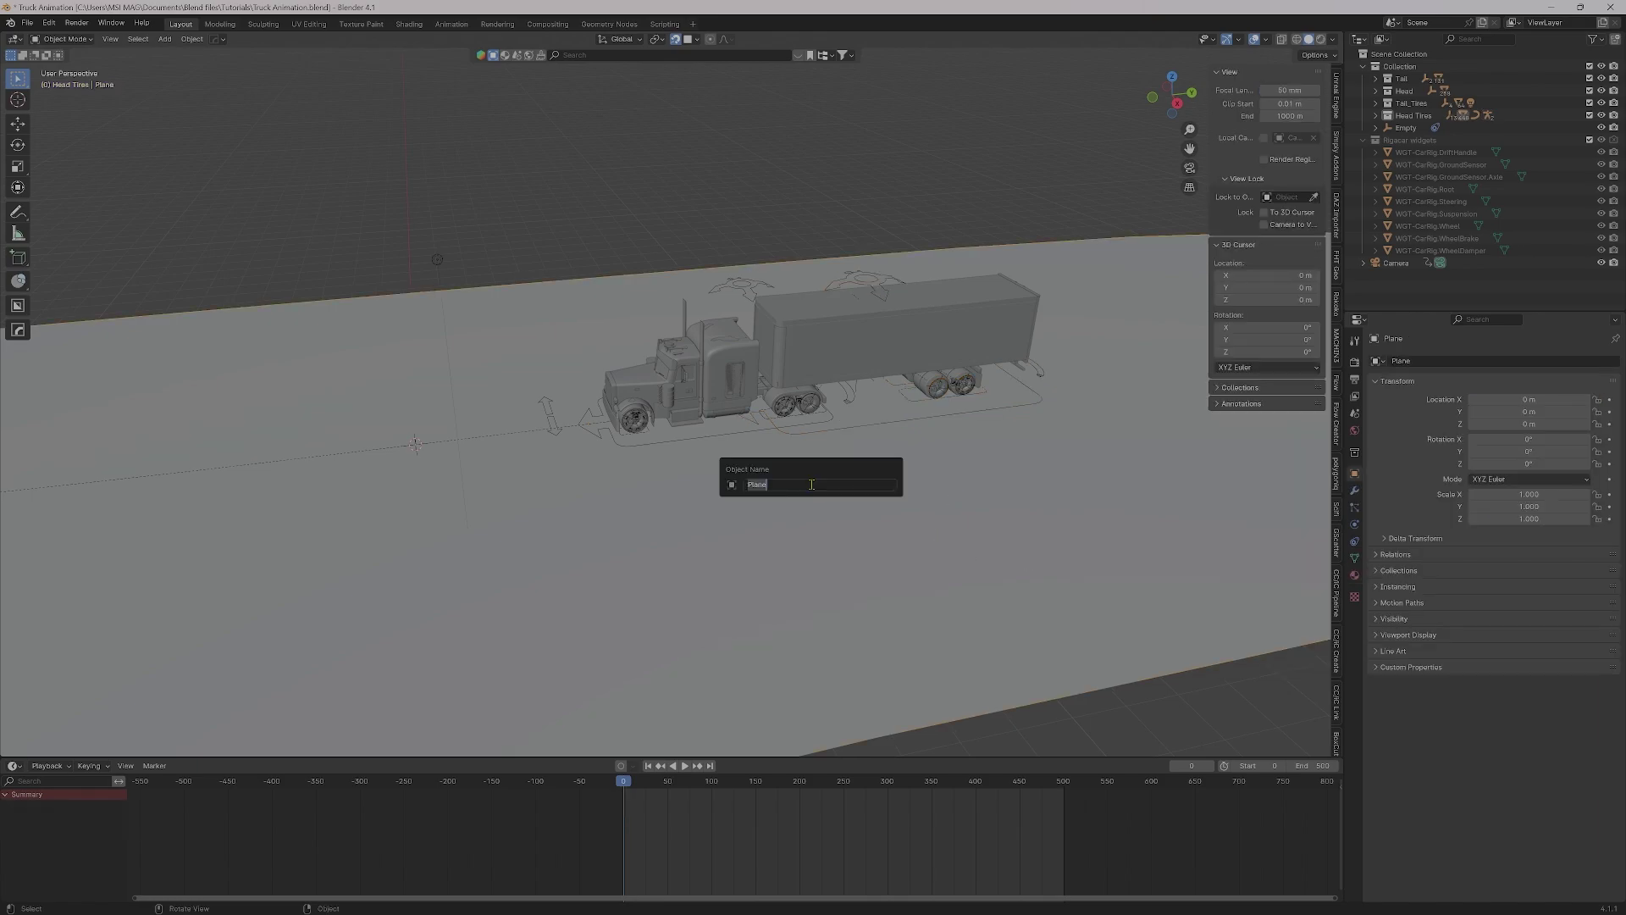
pyautogui.write('G')
pyautogui.write('ound')
pyautogui.press('Return')
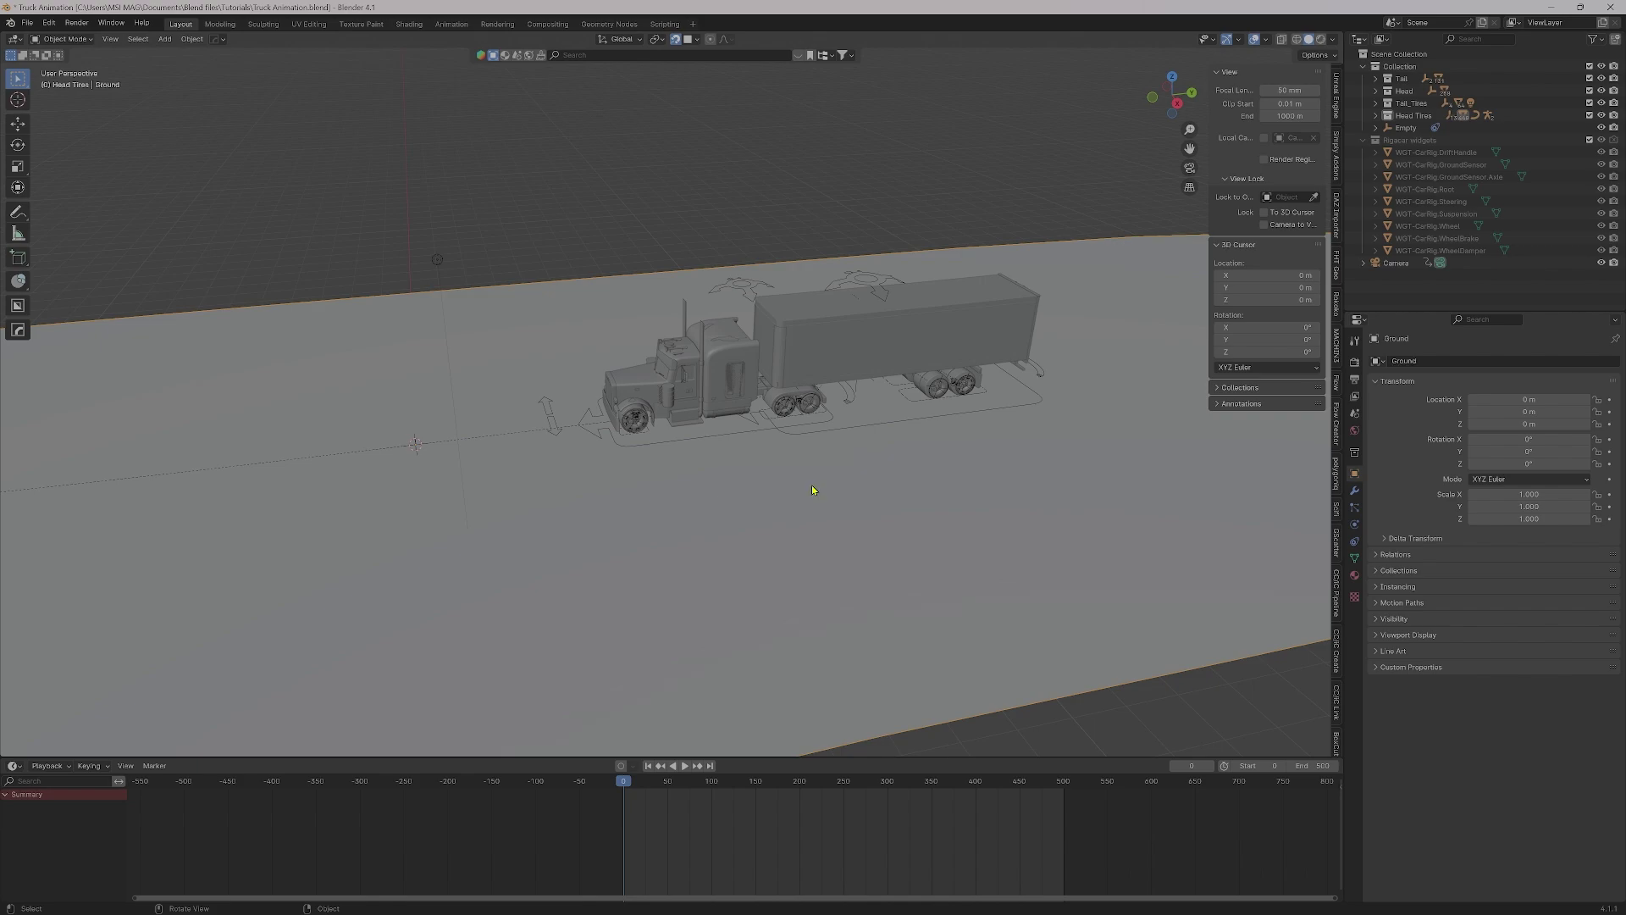
pyautogui.click(1042, 377)
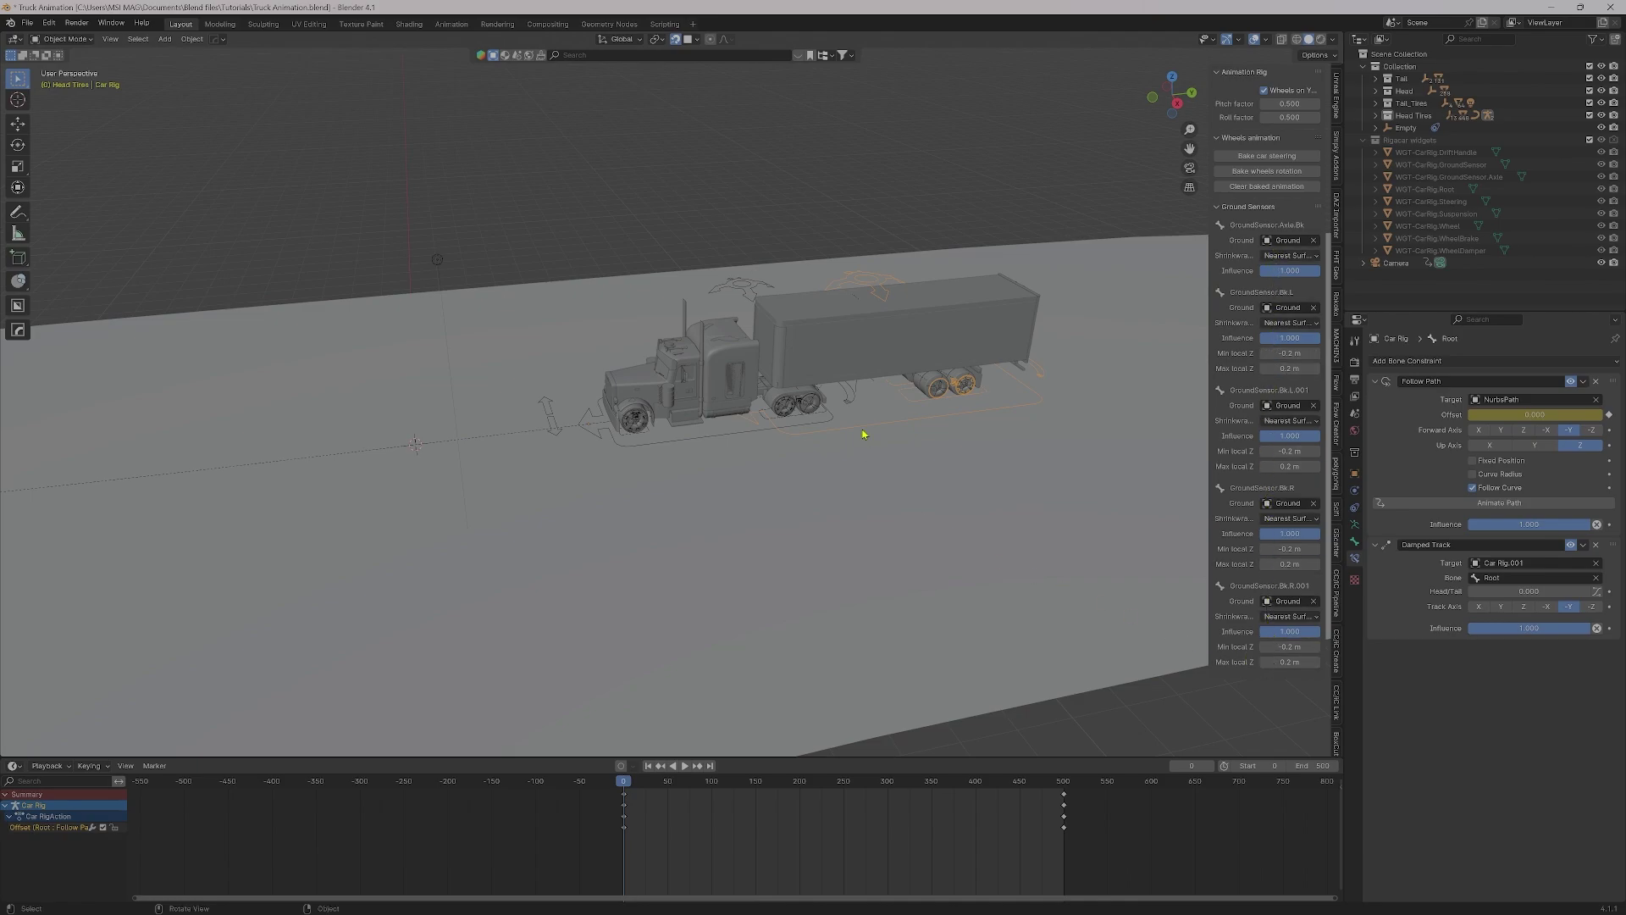
# Bake the steering animation for the head truck's Car Rig.001
pyautogui.click(751, 294)
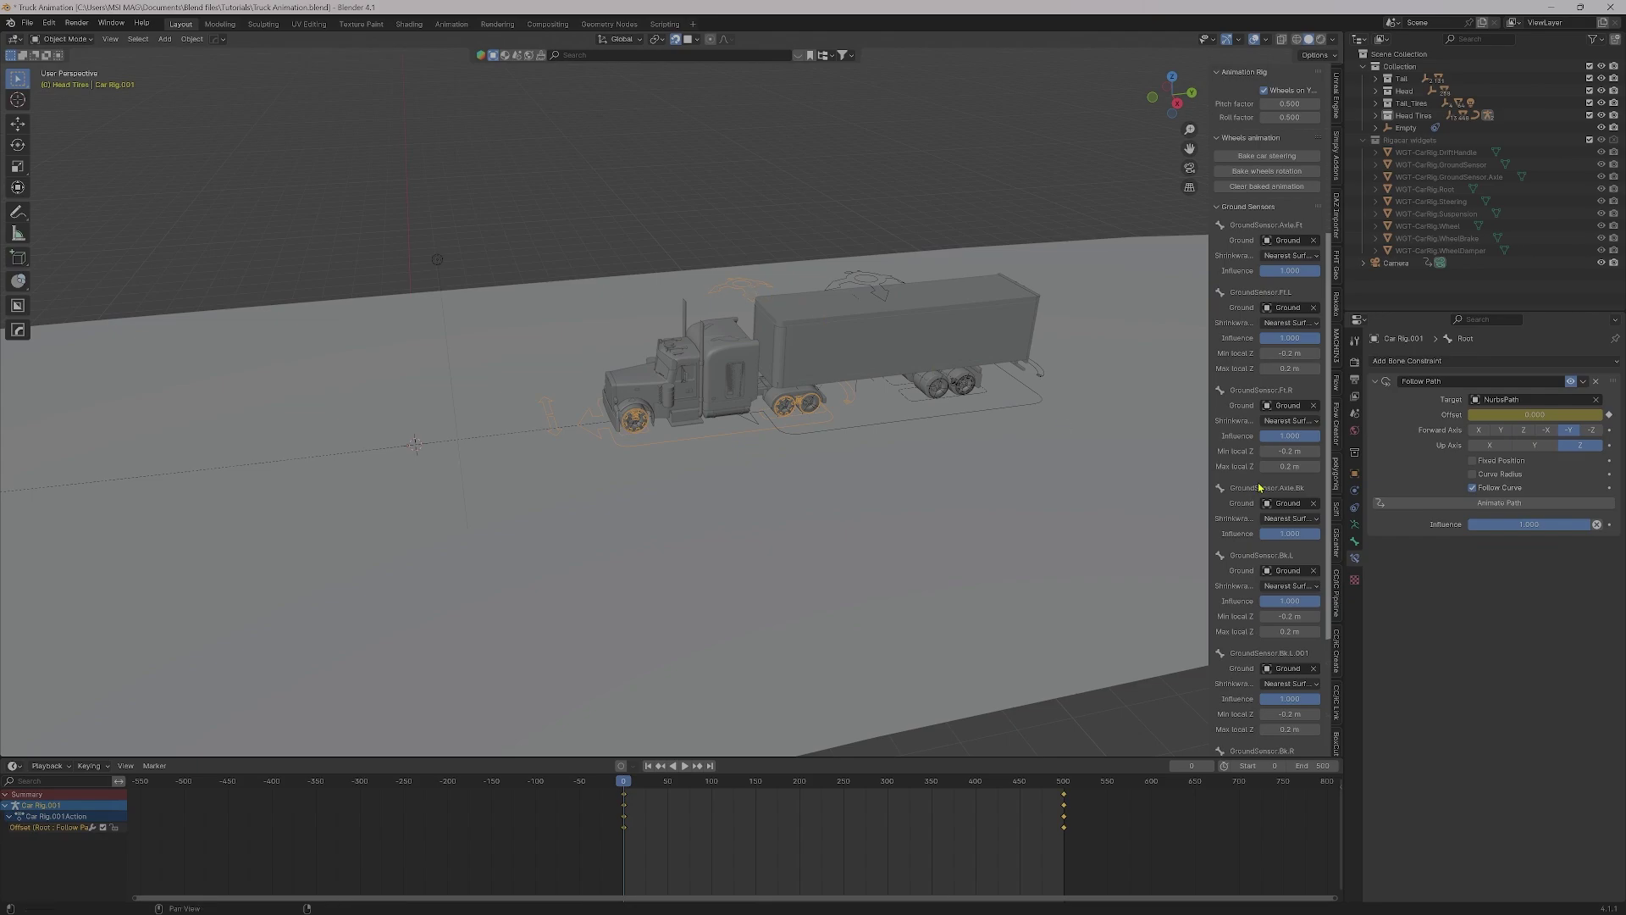
pyautogui.scroll(-3, 1237, 456)
pyautogui.scroll(-2, 1252, 572)
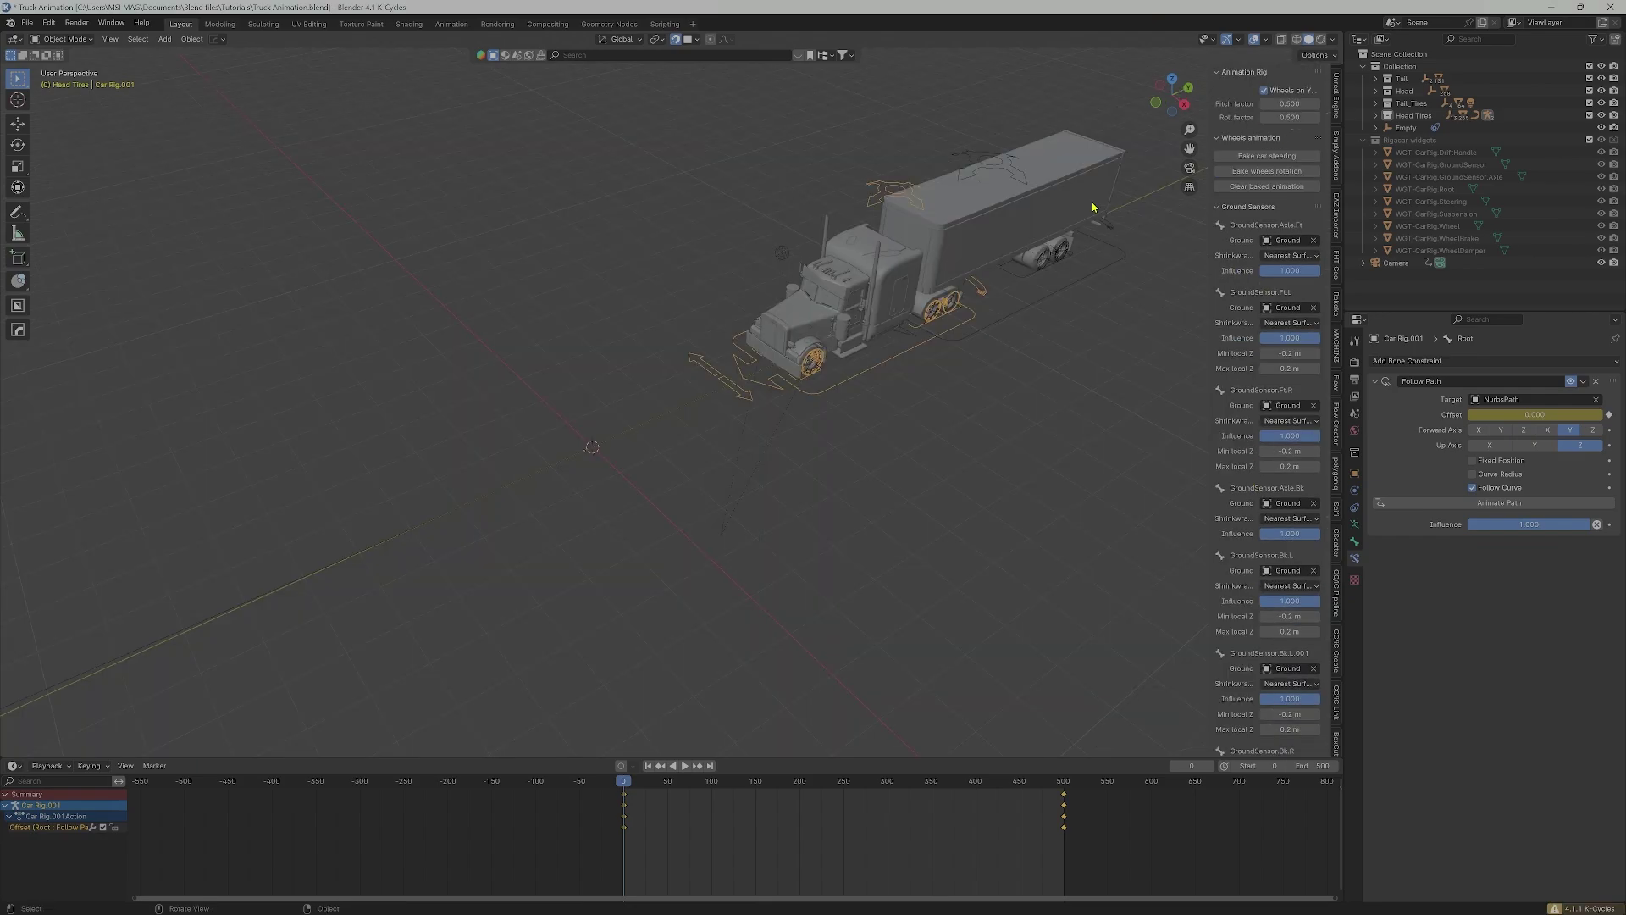
pyautogui.moveTo(1208, 206); pyautogui.dragTo(1194, 206)
pyautogui.click(1255, 158)
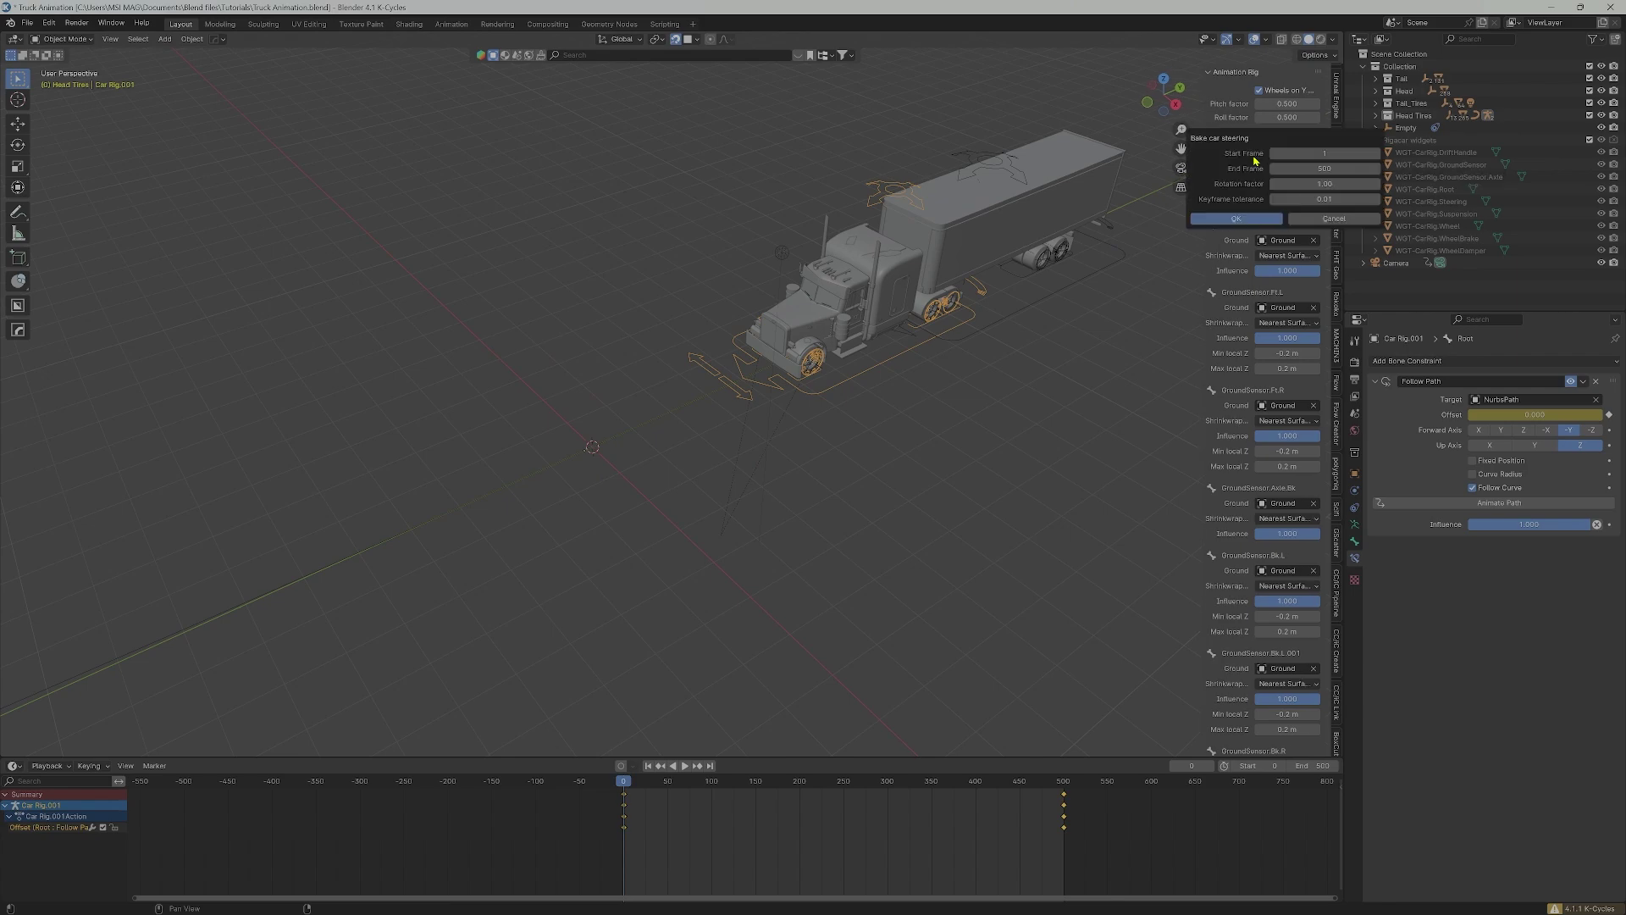
pyautogui.click(1253, 220)
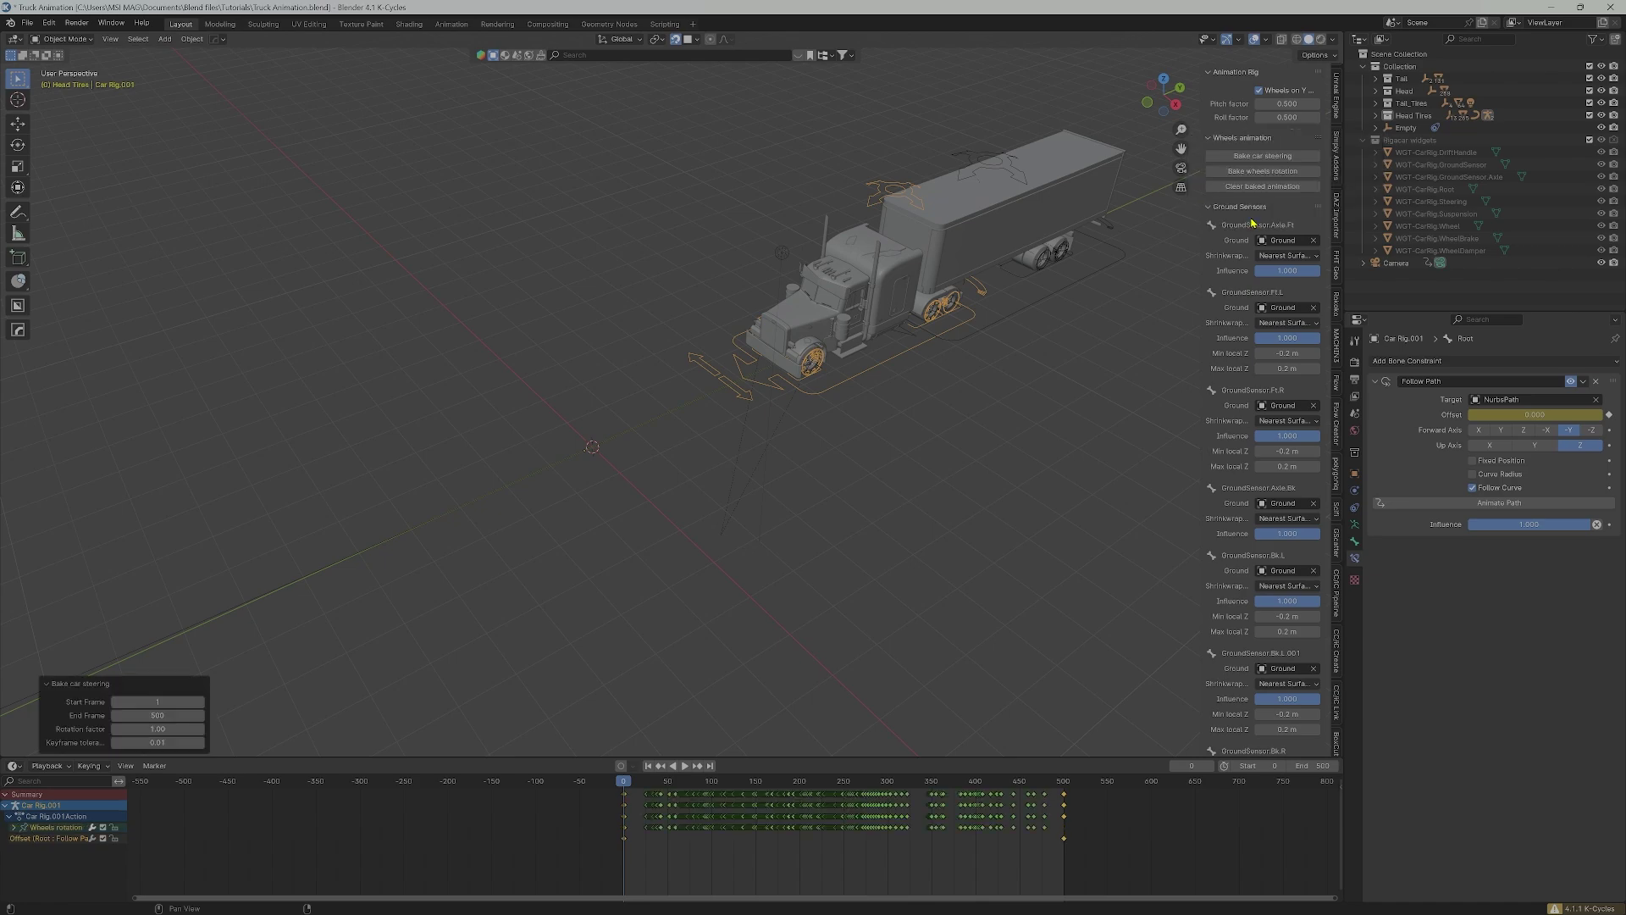
# Bake Car Rig.001's wheel rotation, then select the trailer's Car Rig
pyautogui.click(1263, 171)
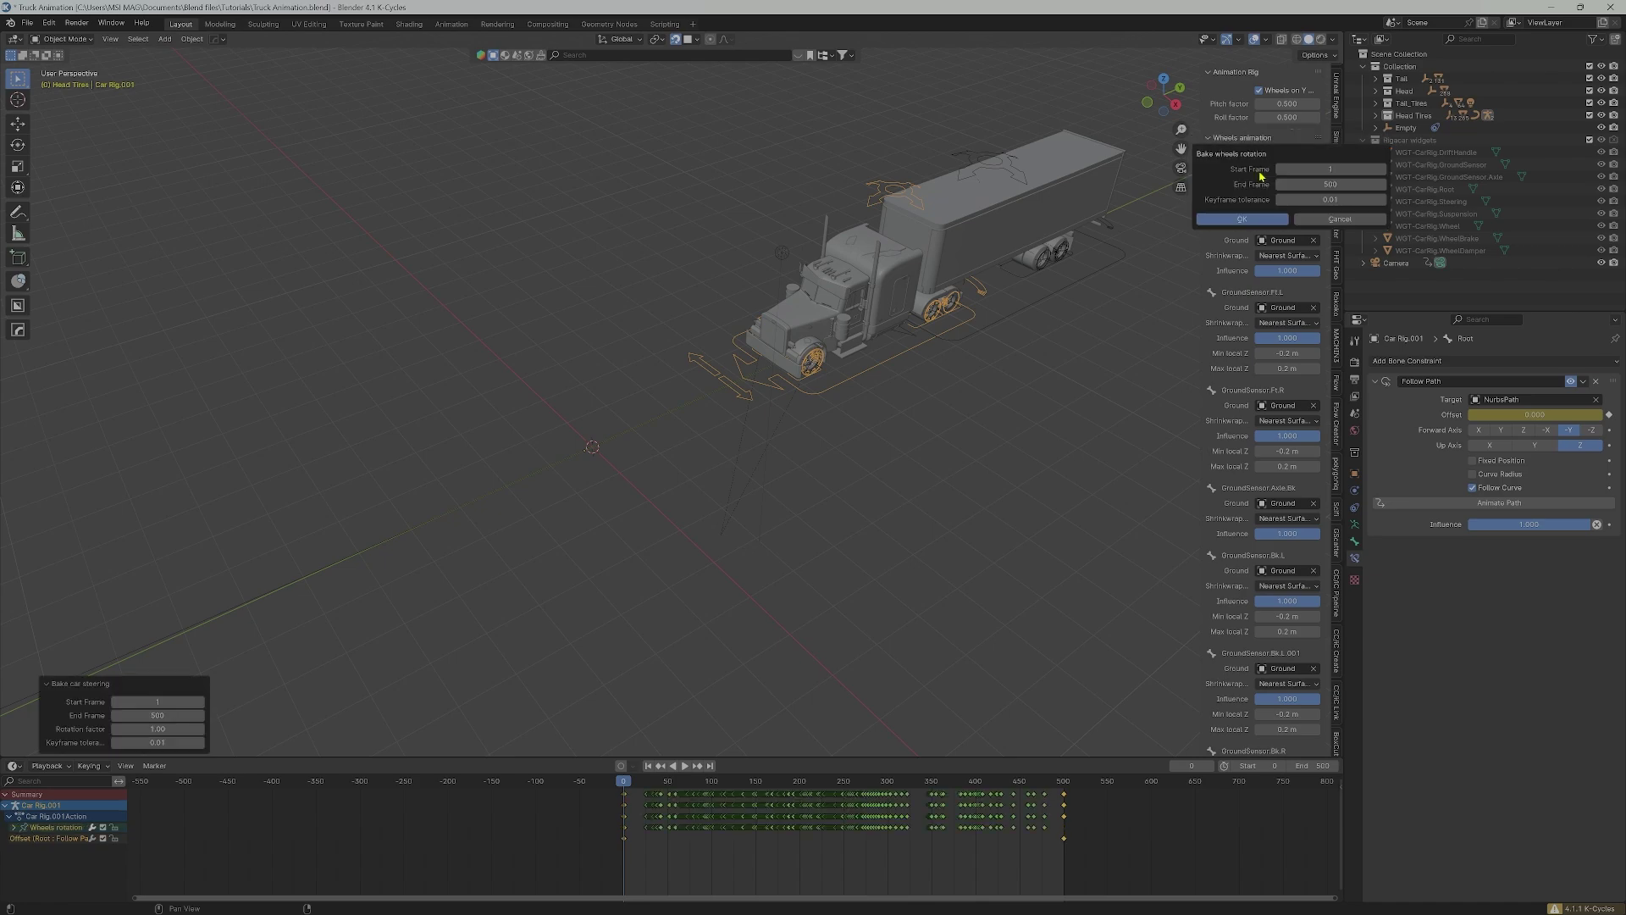
pyautogui.click(1251, 219)
pyautogui.click(1096, 277)
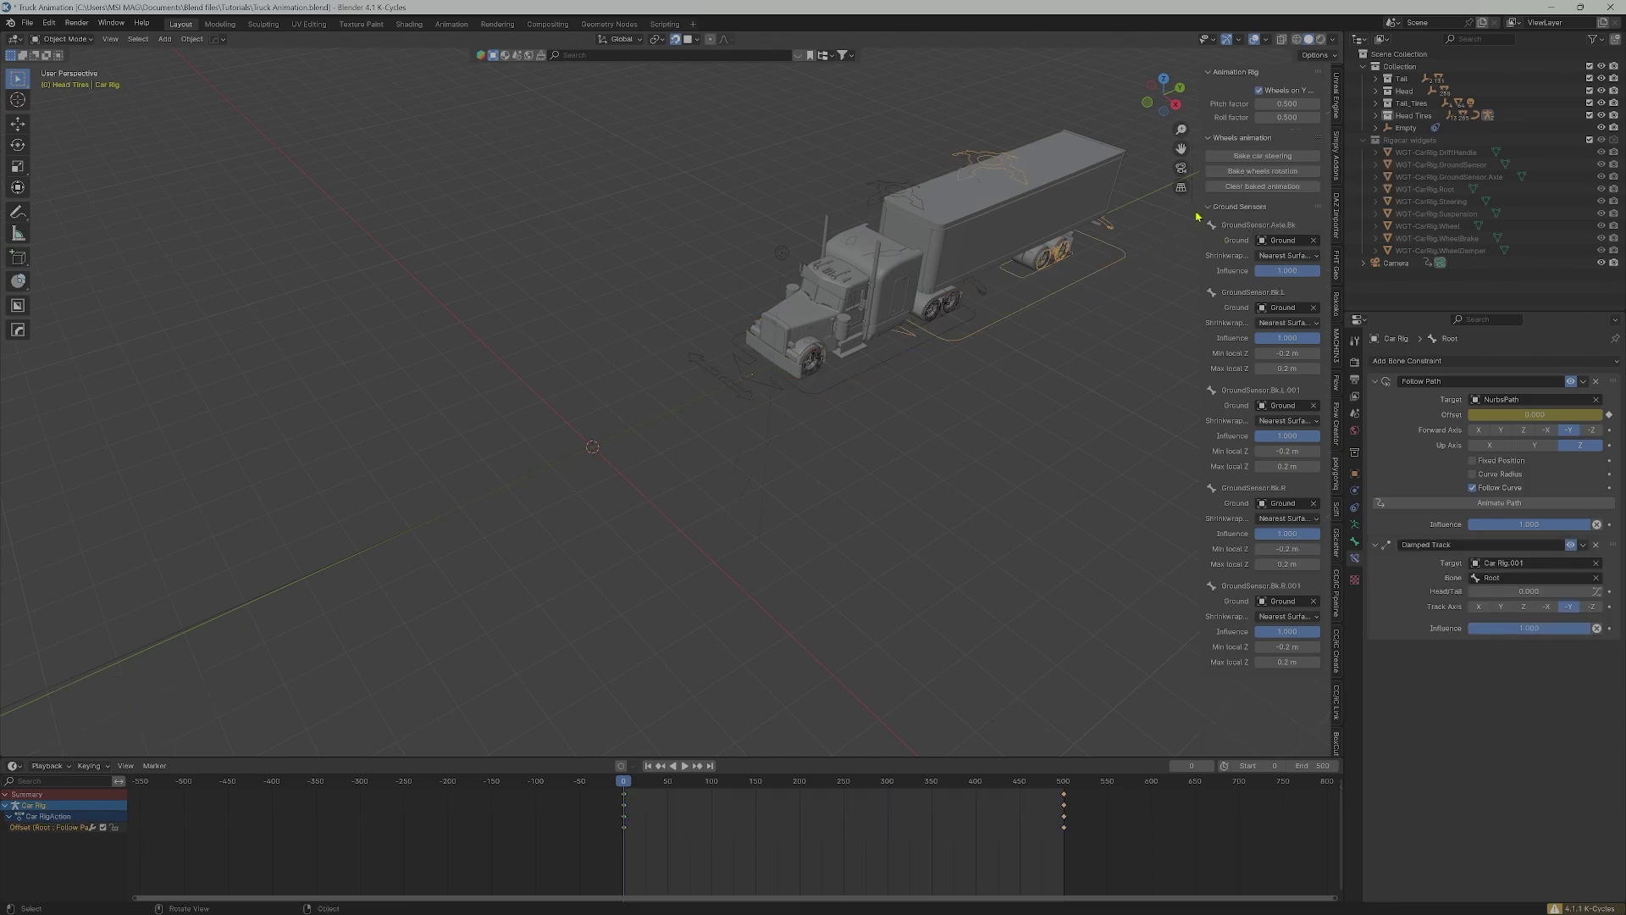
# Bake the trailer Car Rig's wheel rotation across frames 1–500
pyautogui.click(1252, 172)
pyautogui.click(1242, 216)
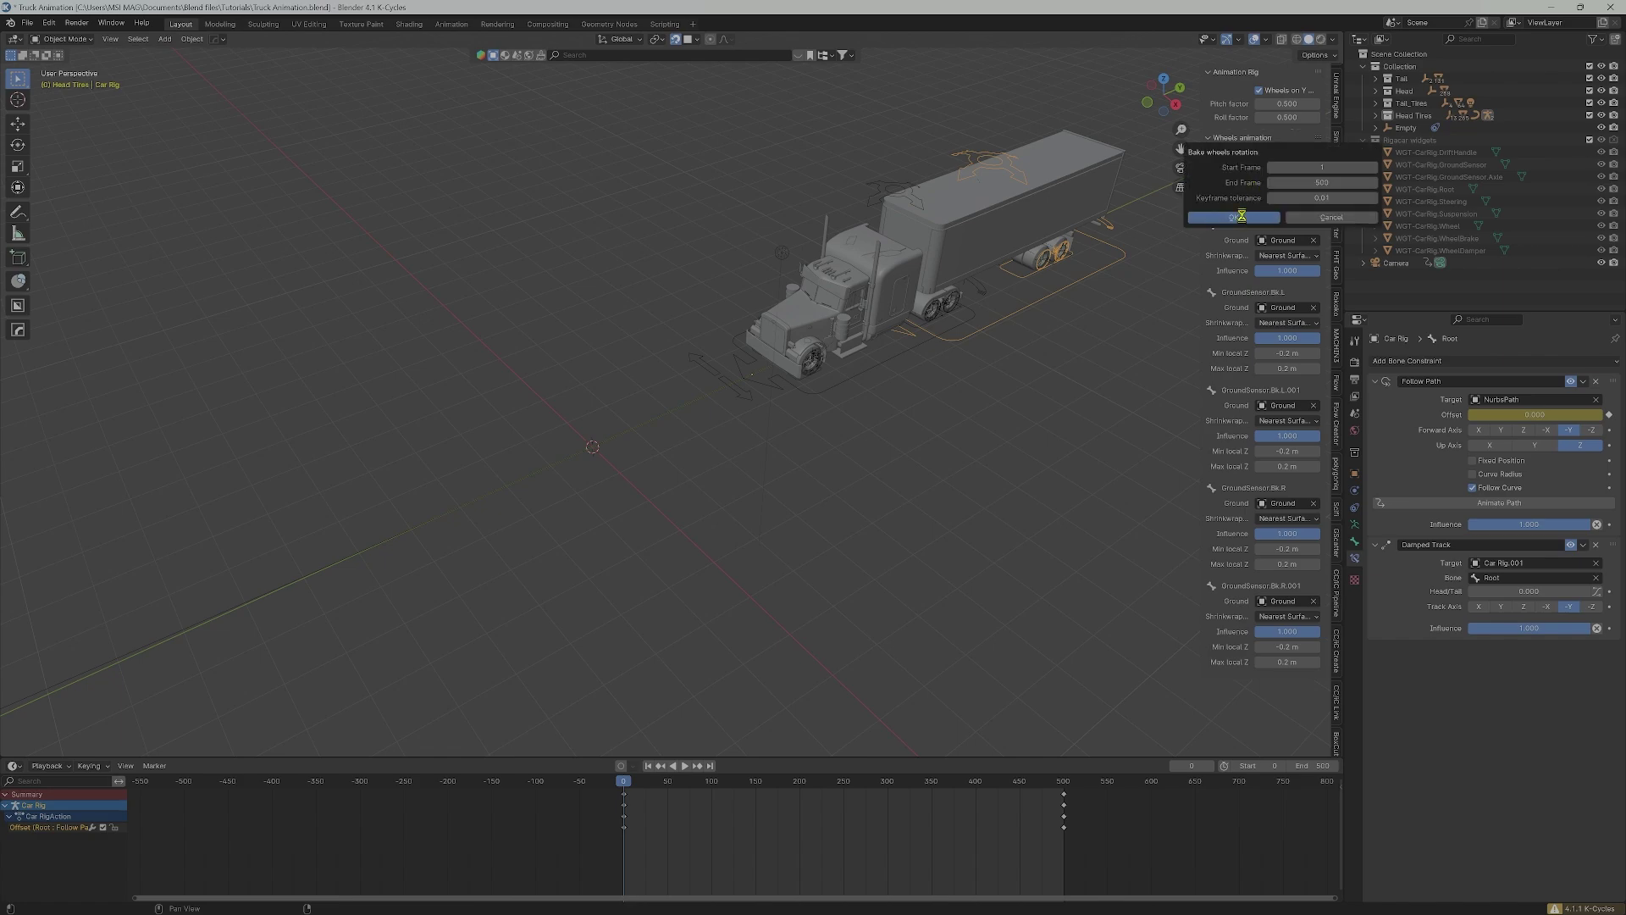